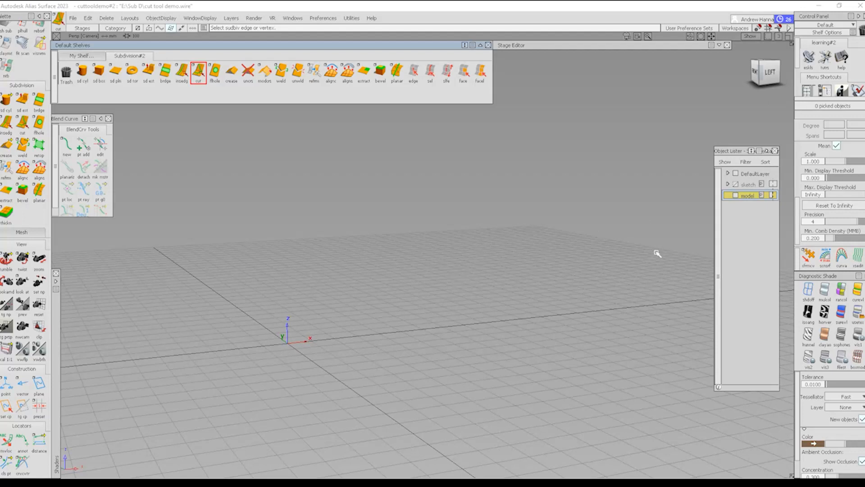
Show the sketch layer and switch to the orthographic left view of the sketch image.
left_click(735, 184)
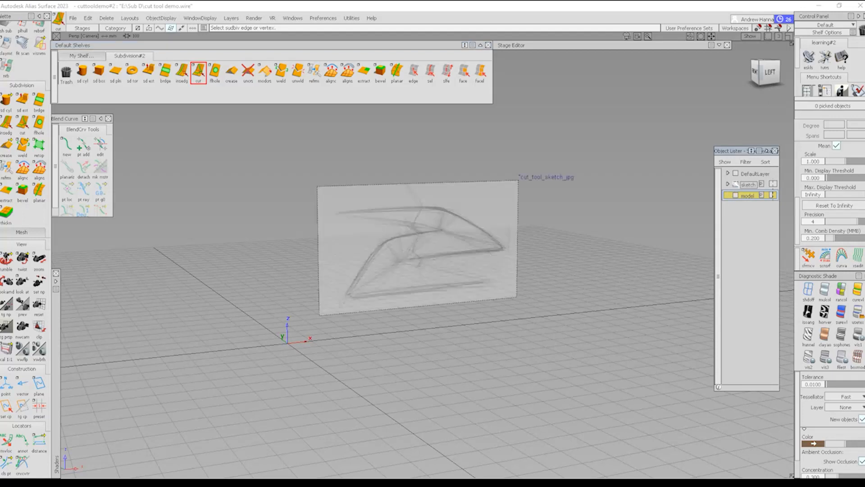
left_click(769, 73)
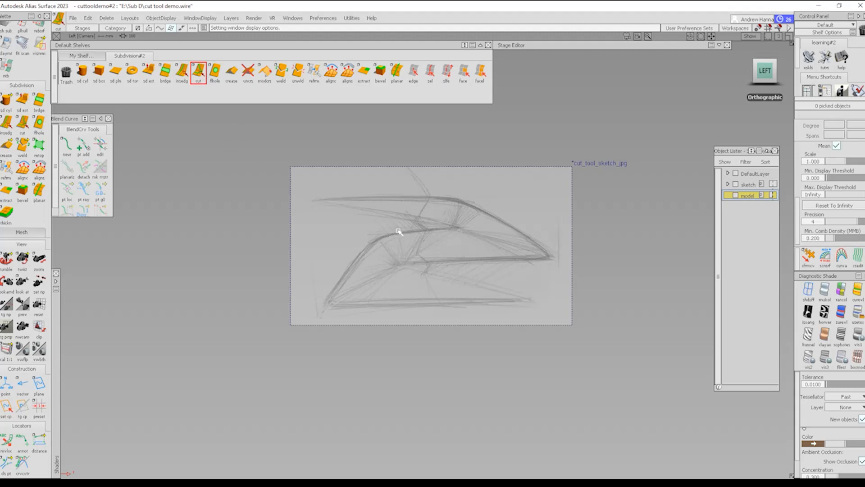
right_click_drag(425, 257, 454, 289, "alt+shift")
middle_click_drag(452, 275, 421, 298, "alt+shift")
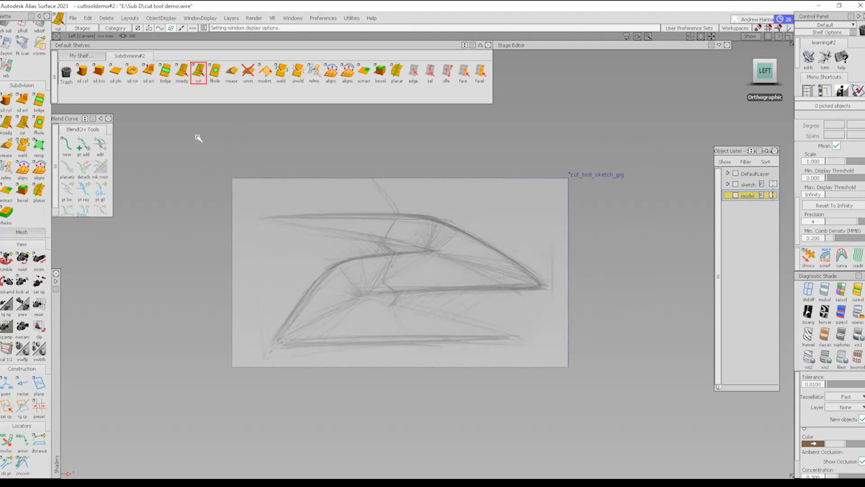
Place a subdivision plane centred over the sketch and scale it wide enough to cover the whole image.
left_click(115, 72)
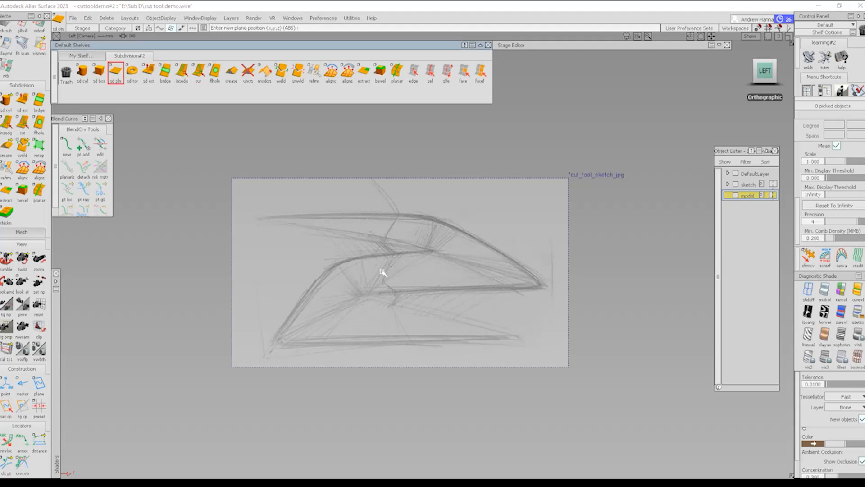
left_click_drag(382, 273, 396, 276)
right_click_drag(297, 270, 322, 284, "ctrl+shift")
middle_click_drag(274, 283, 309, 284, "ctrl+shift")
left_click_drag(366, 279, 478, 261)
middle_click_drag(363, 268, 430, 274, "ctrl+shift")
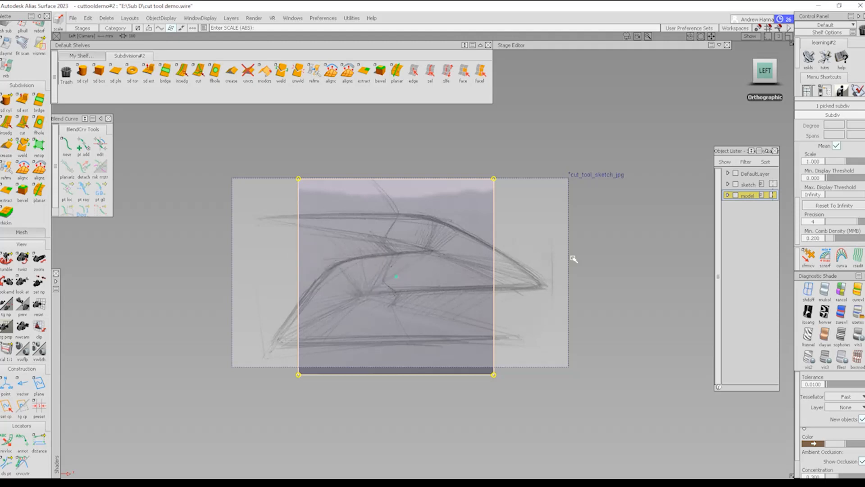
mouse_move(602, 261)
left_mouse_down()
mouse_move(753, 260)
mouse_move(745, 262)
left_mouse_up()
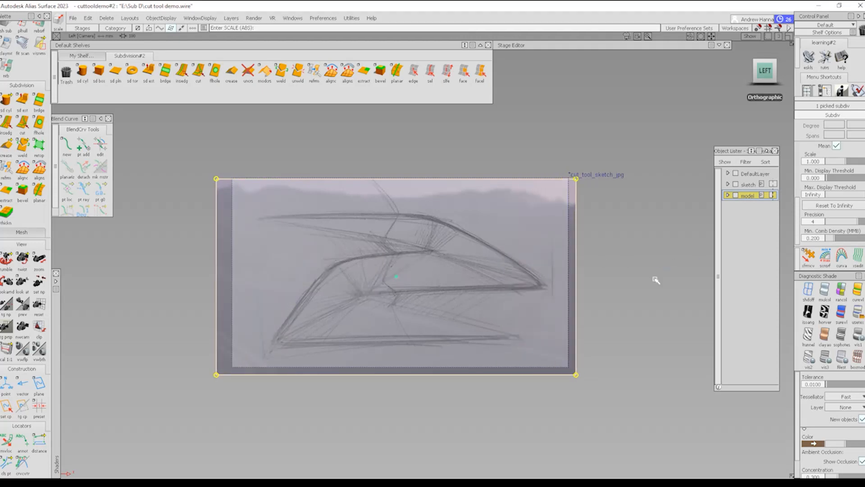
left_click_drag(656, 280, 658, 265)
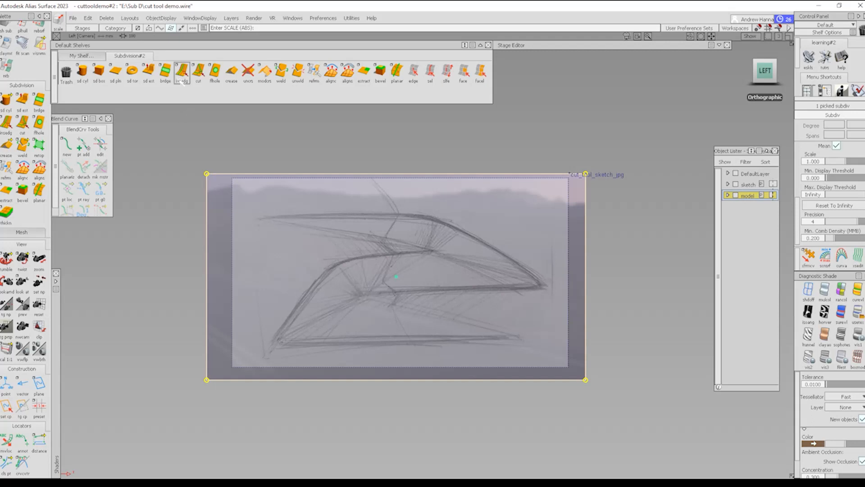
Insert two vertical edges into the plane, about a quarter and just under two thirds of the way across.
left_click(198, 72)
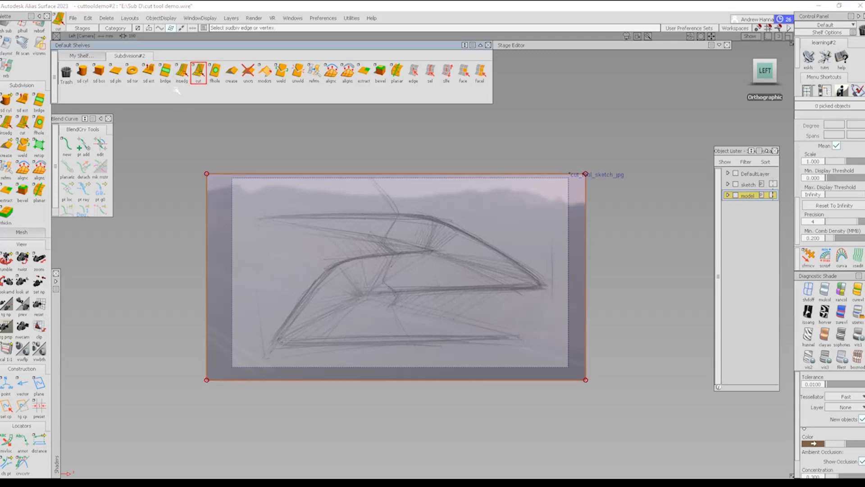
left_click(181, 72)
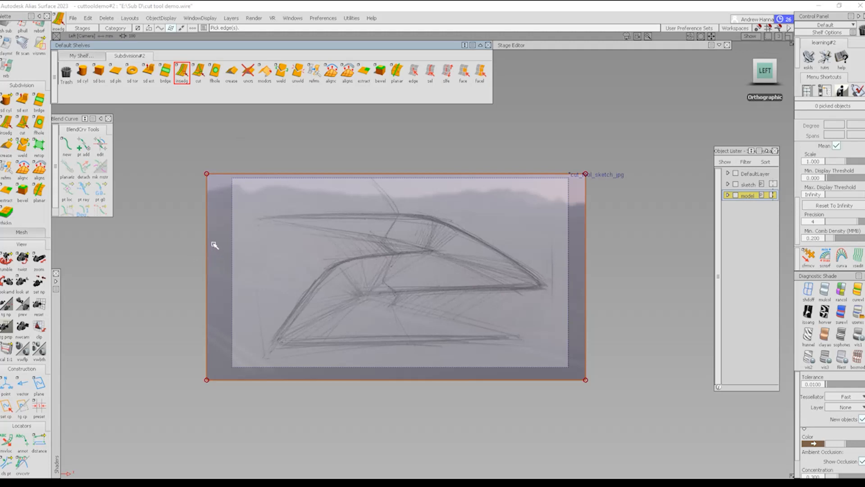
left_click_drag(377, 174, 458, 209)
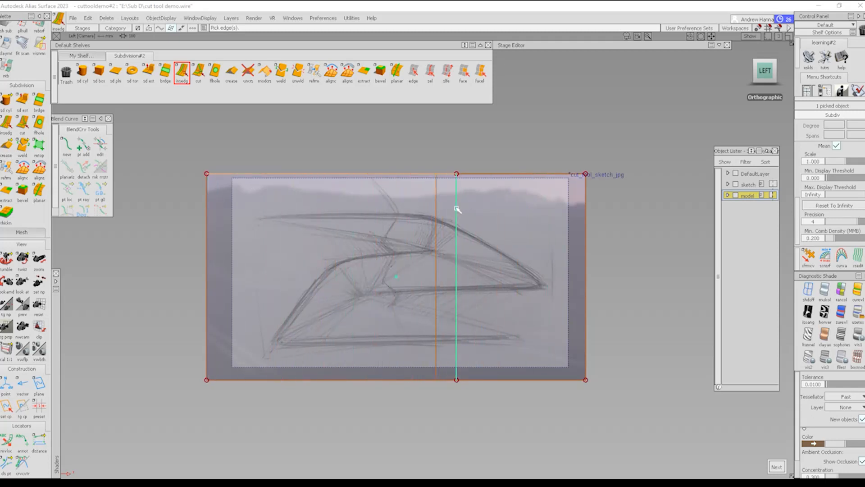
left_click_drag(286, 174, 316, 176)
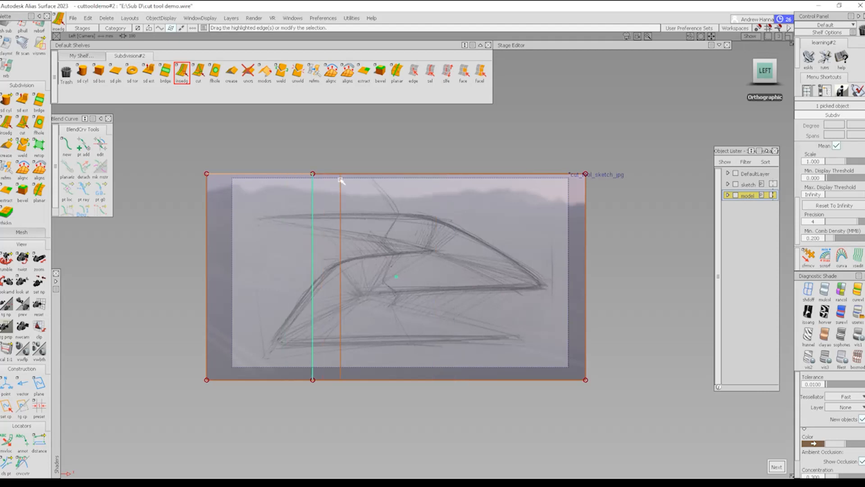
left_click_drag(468, 175, 450, 180)
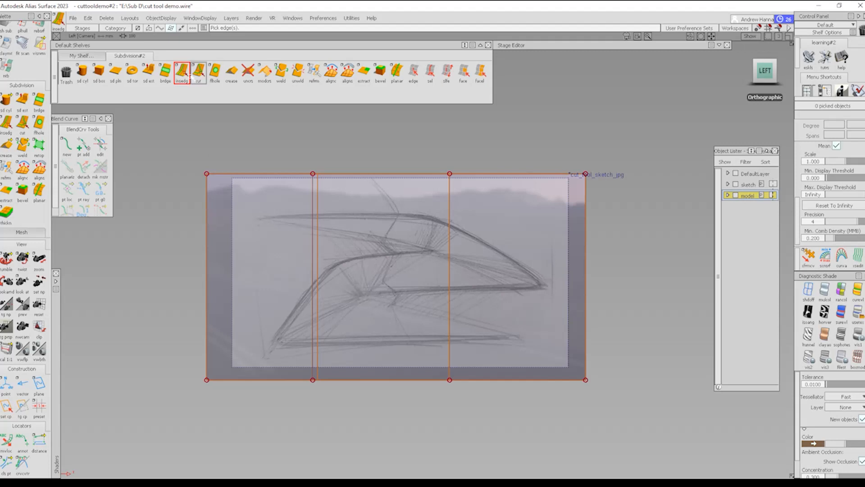
Insert two horizontal edges across the plane, about halfway and about 70 percent of the way down.
left_click(207, 269)
left_click_drag(208, 269, 502, 250)
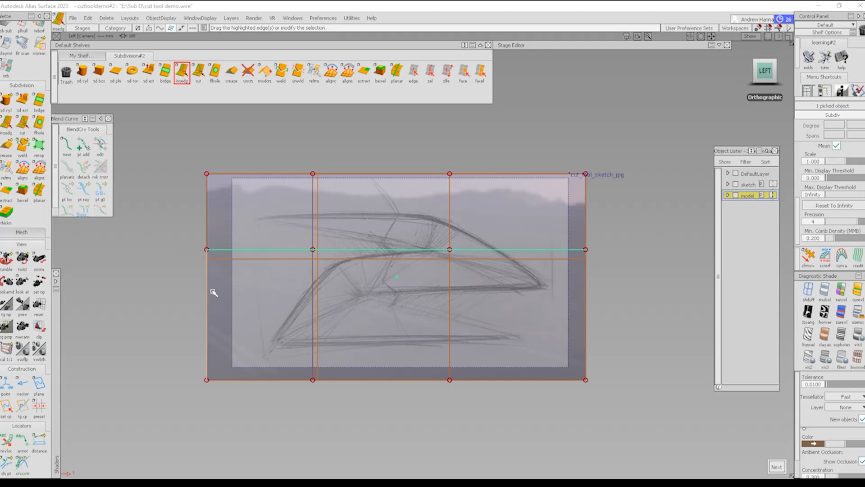
left_click_drag(207, 292, 208, 317)
key("space")
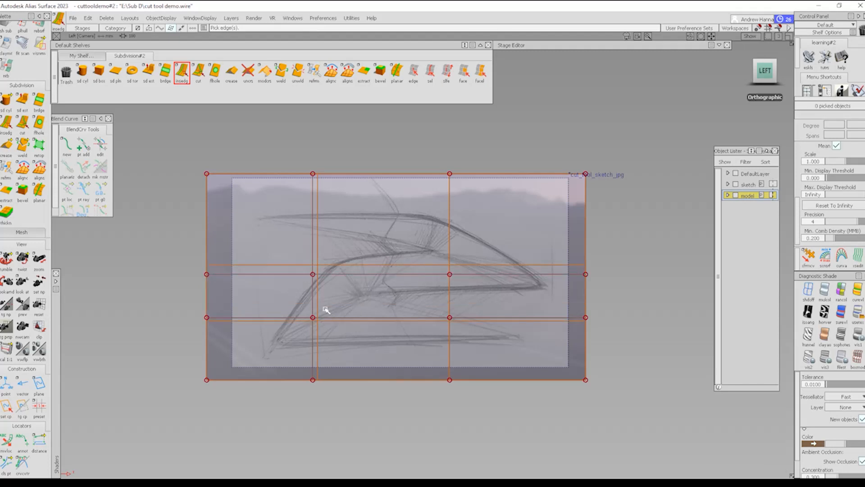
Try cutting a diagonal edge across the upper middle face between points on its two vertical edges.
left_click(198, 77)
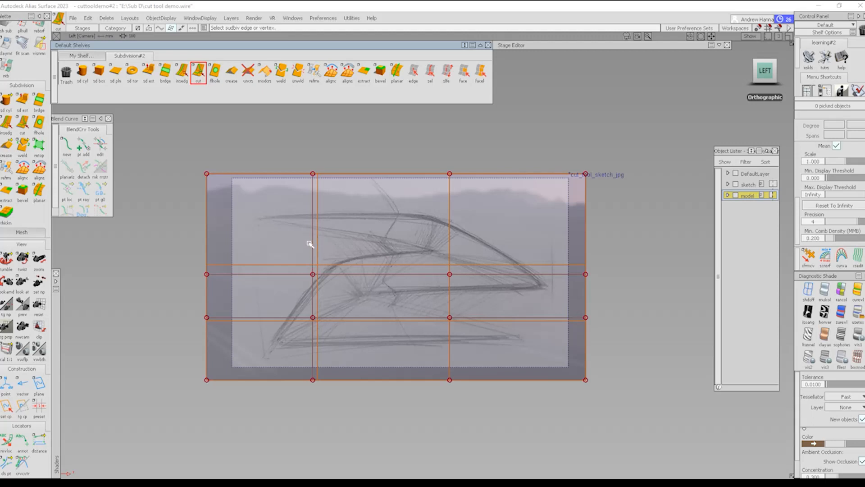
left_click(313, 246)
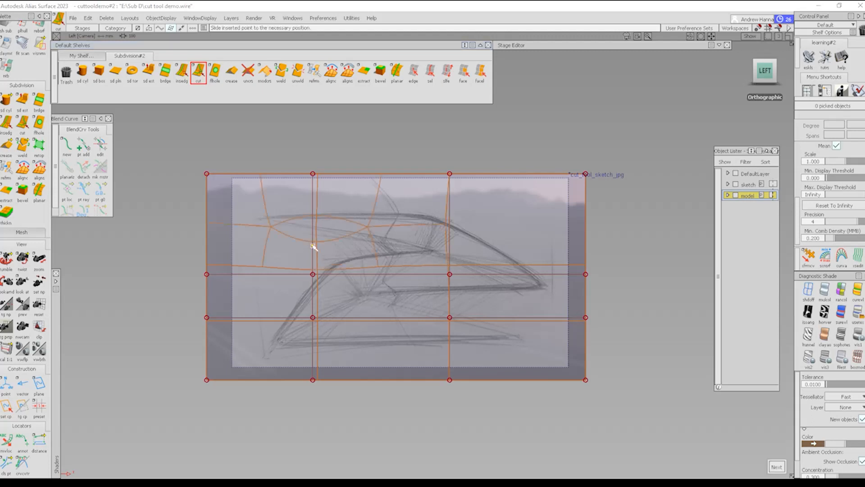
left_click(450, 191)
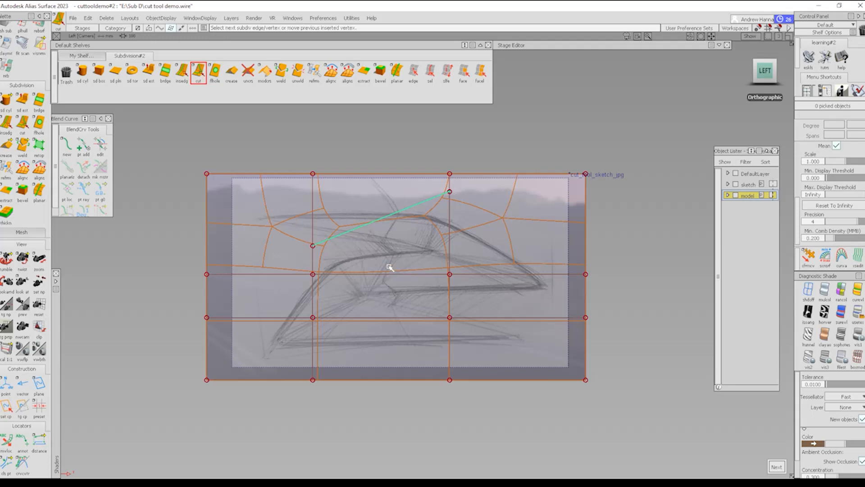
key("space")
Try a corner-to-corner diagonal cut across the plane's upper-right face, and undo both diagonal cuts.
left_click(450, 275)
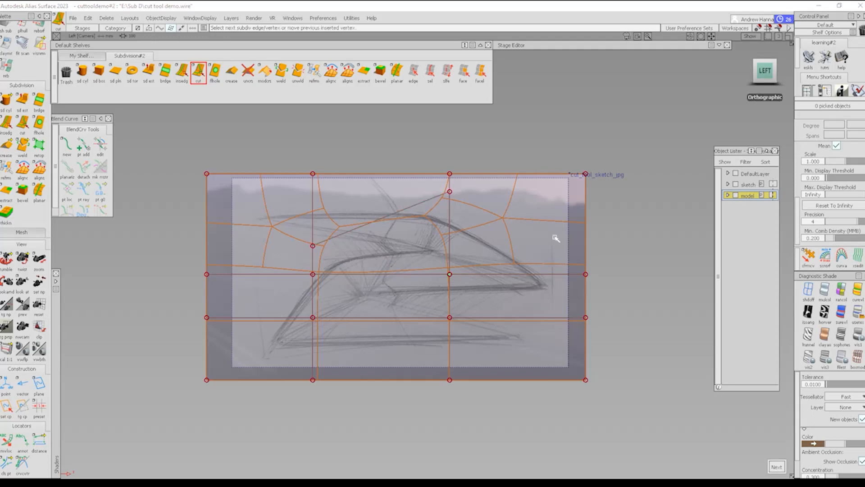
left_click(584, 174)
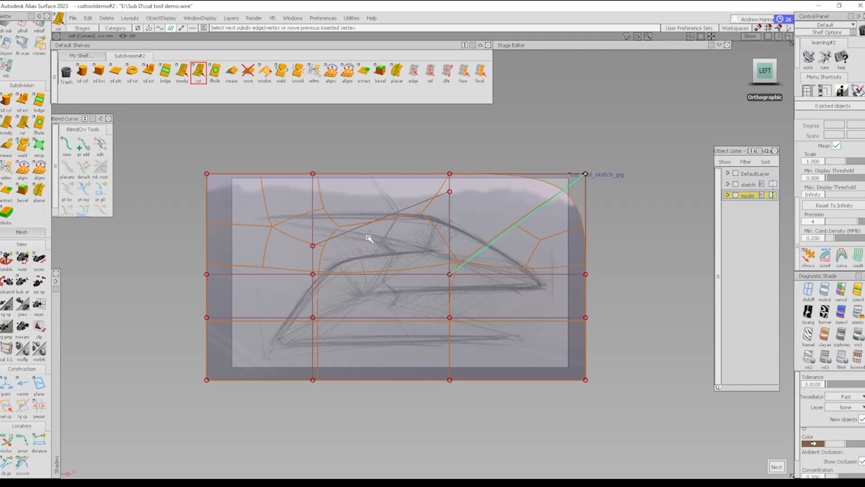
key("ctrl+z")
key("ctrl+z")
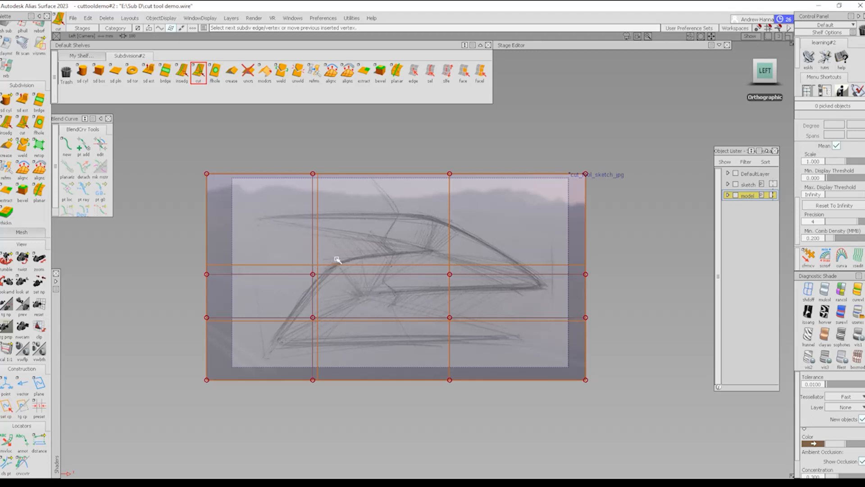
Select the subdivision plane in perspective and move it slightly in front of the sketch image.
left_click_drag(287, 255, 347, 275, "alt+shift")
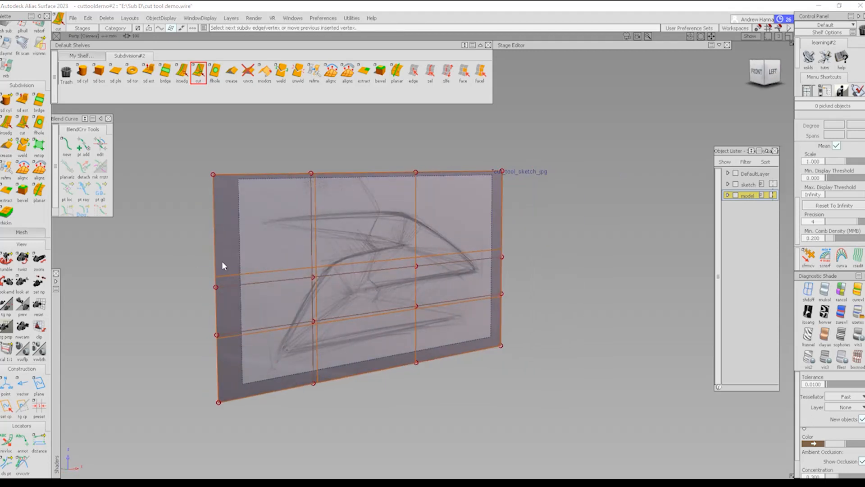
left_click_drag(222, 261, 186, 261, "ctrl+shift")
left_click(349, 376)
middle_click_drag(350, 377, 350, 326, "ctrl+shift")
left_click_drag(381, 403, 396, 401)
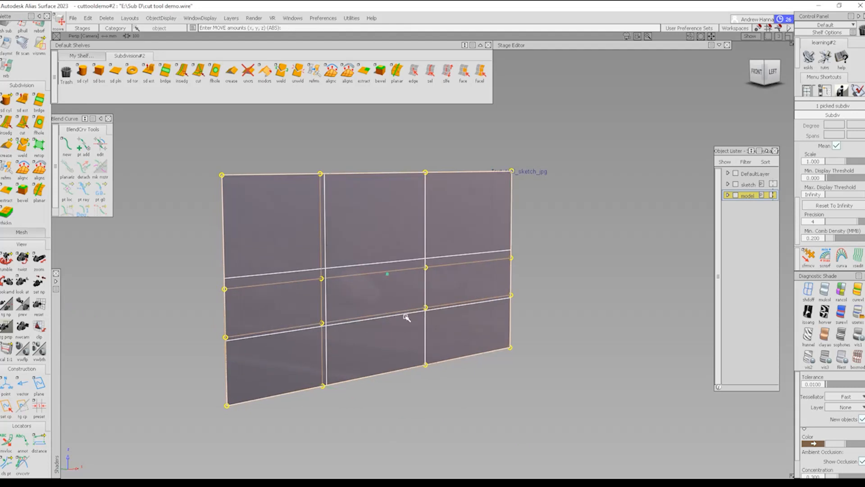
left_click_drag(406, 315, 332, 285, "alt+shift")
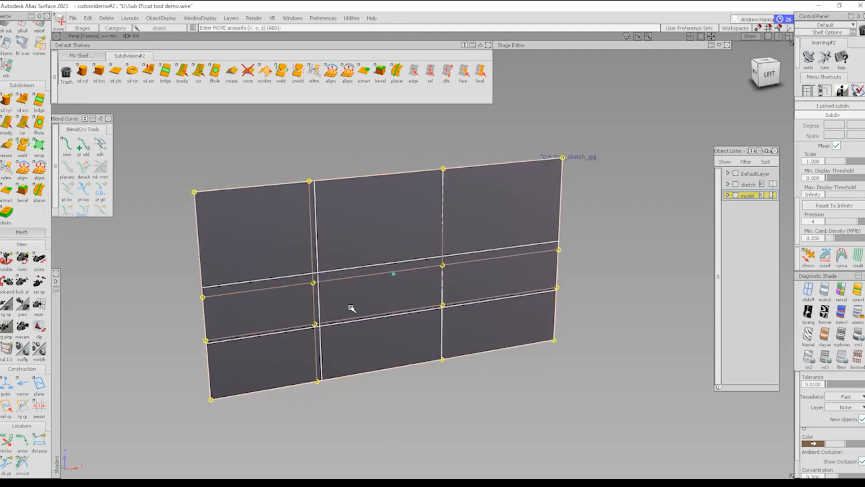
Deselect the plane, hide its control vertices and turn off surface shading so the sketch shows through.
left_click(425, 241)
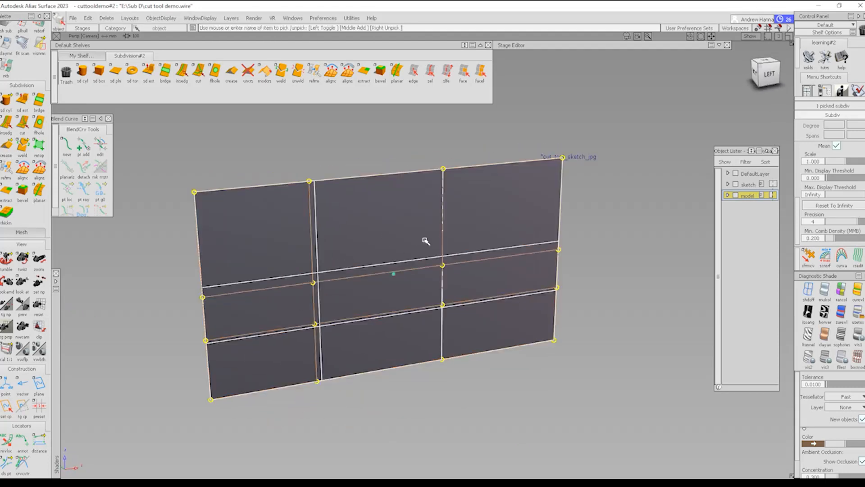
left_click_drag(395, 374, 380, 348, "alt+shift")
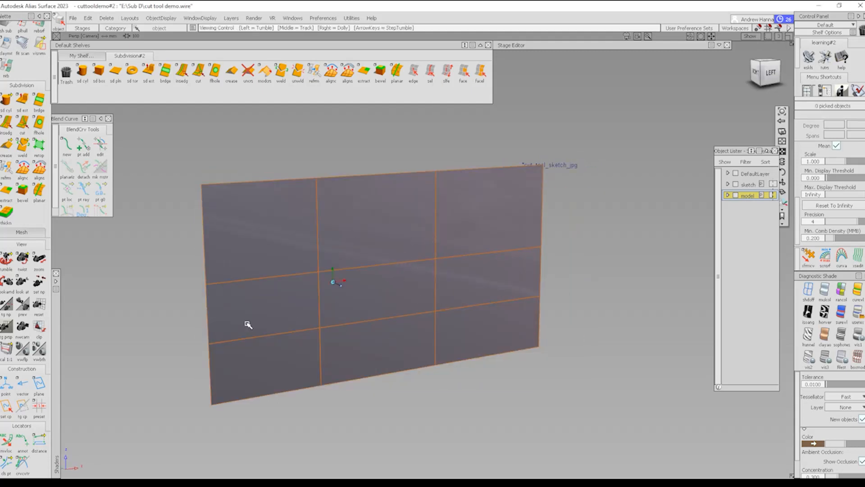
left_click_drag(247, 322, 441, 246, "alt+shift")
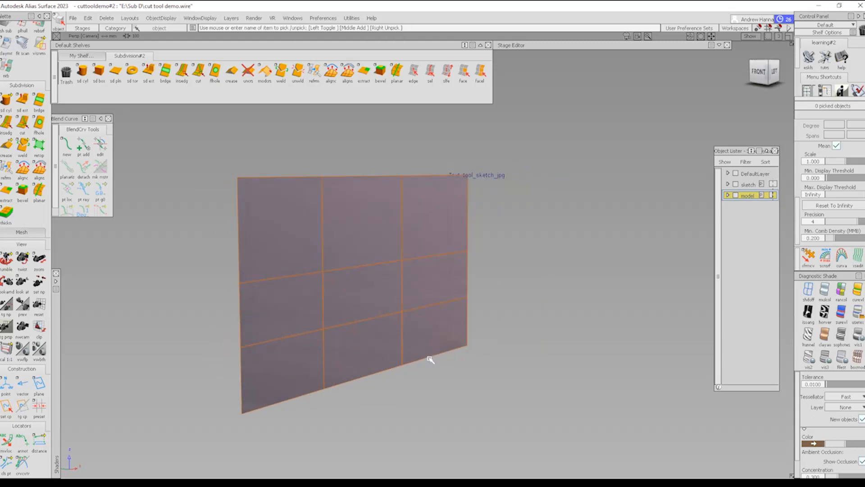
right_click_drag(427, 355, 398, 333, "ctrl+shift")
left_click_drag(397, 333, 288, 356, "alt+shift")
right_click_drag(444, 365, 395, 312, "ctrl+shift")
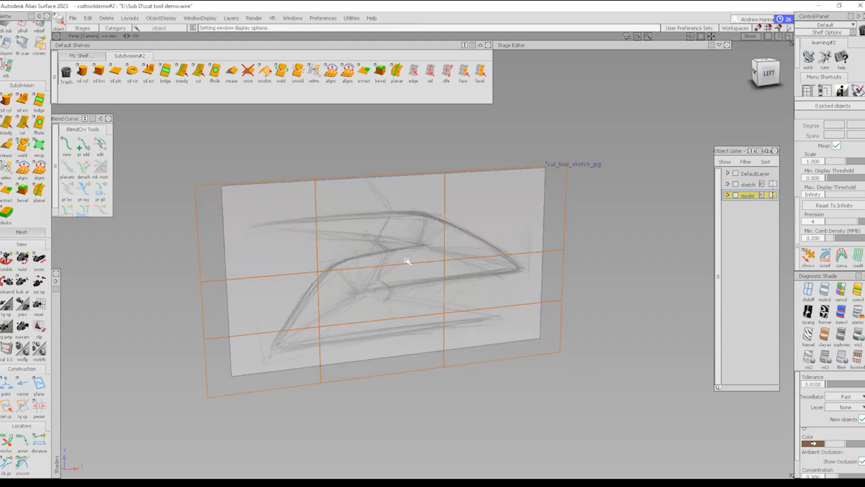
Select the subdivision plane and turn its controls back on.
left_click(555, 208)
right_click_drag(263, 233, 348, 289, "ctrl+shift")
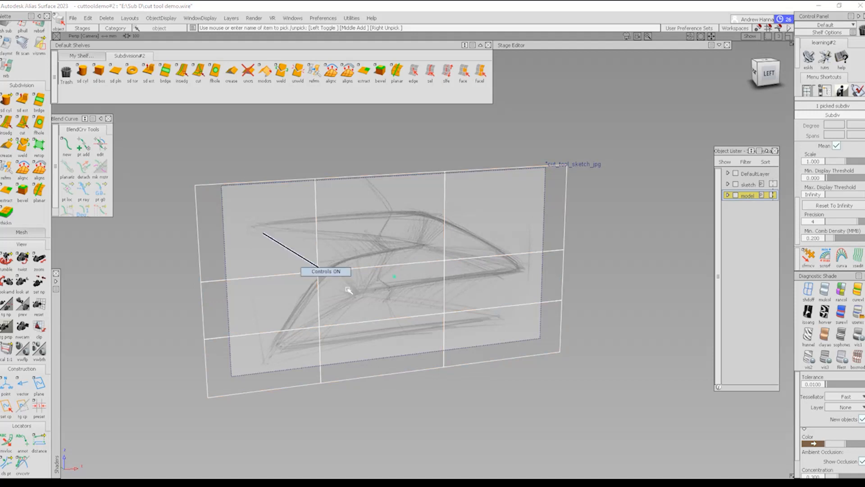
left_click_drag(357, 308, 359, 285, "alt+shift")
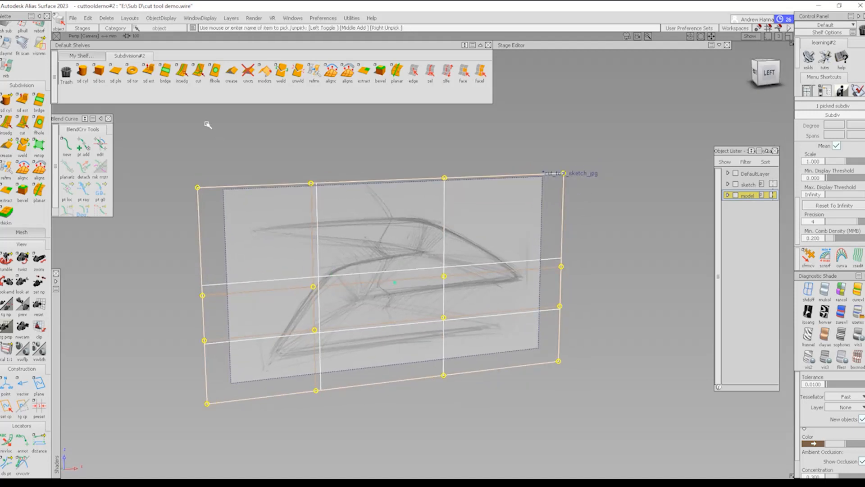
Cut the upper middle face diagonally from its lower-right vertex to its upper-left vertex.
left_click(198, 72)
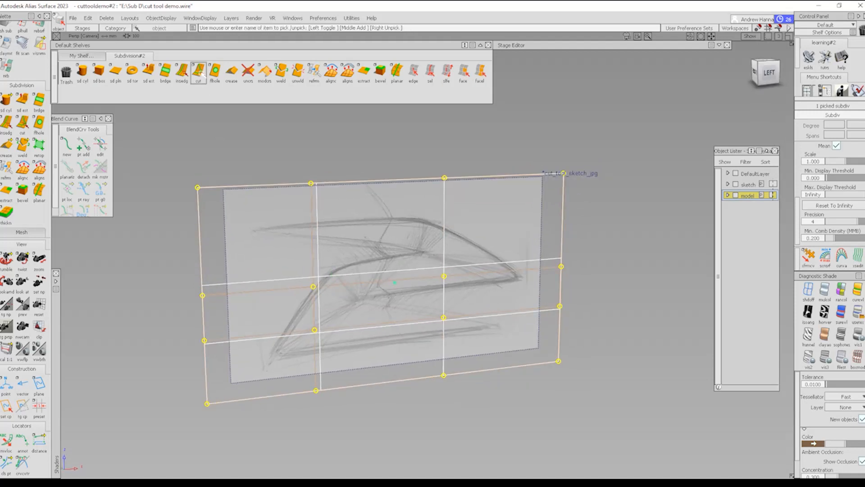
left_click(444, 273)
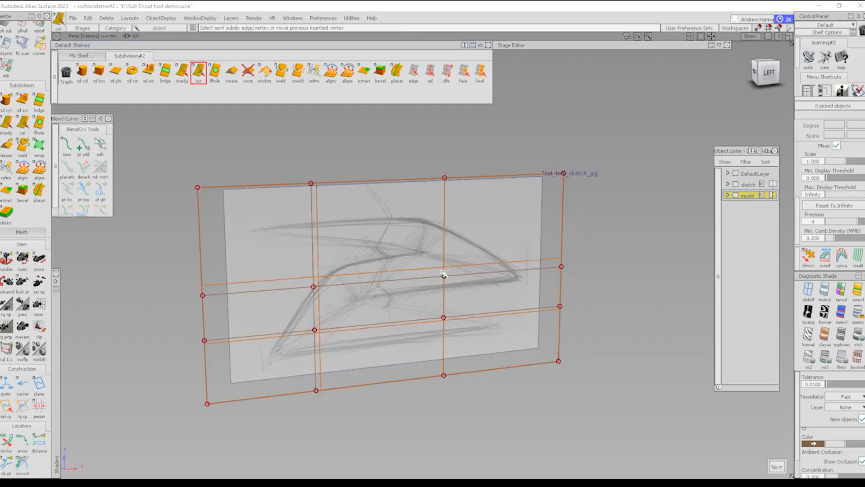
left_click(312, 189)
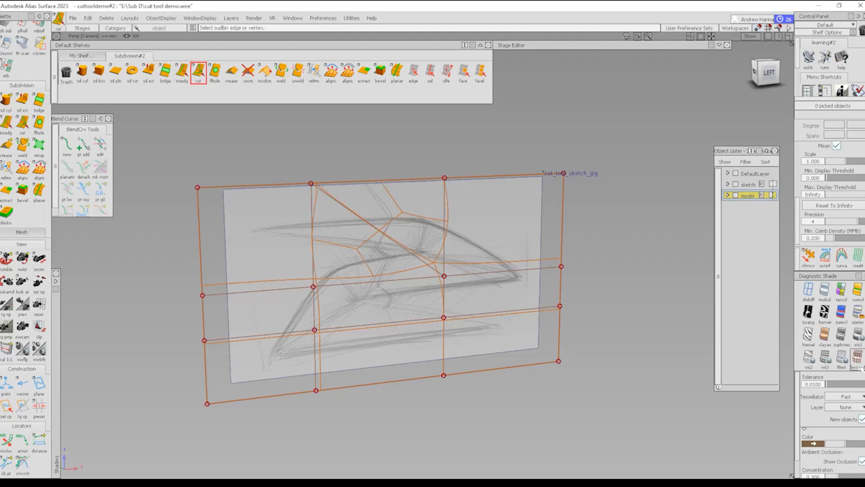
Examine the cut plane in Box Mode diagnostic shading, and switch the diagnostic shading off.
left_click(857, 357)
mouse_move(331, 286)
left_mouse_down("alt+shift")
mouse_move(320, 219)
mouse_move(351, 231)
left_mouse_up("alt+shift")
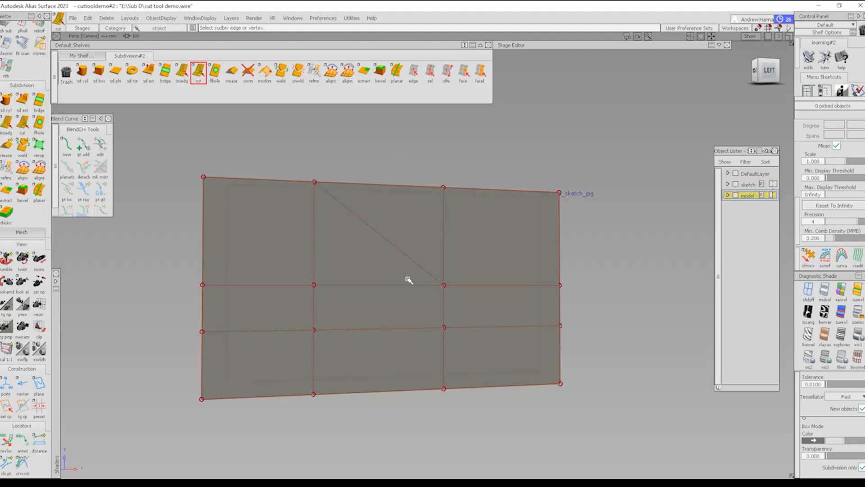
left_click(814, 295)
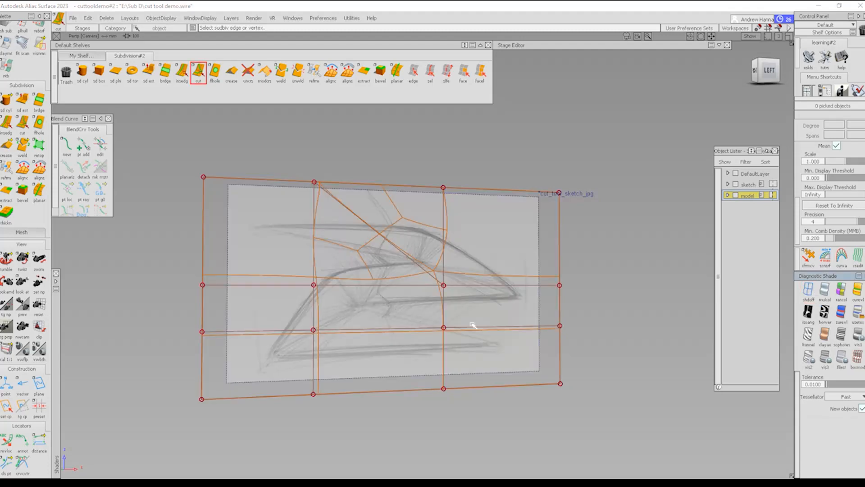
Turn the plane's surface shading back on with its control vertices displayed.
left_click_drag(471, 324, 412, 244, "ctrl+shift")
left_click_drag(338, 288, 433, 318, "alt+shift")
left_click_drag(439, 323, 382, 248, "ctrl+shift")
left_click_drag(309, 291, 355, 263, "ctrl+shift")
right_click_drag(355, 262, 363, 259, "ctrl+shift")
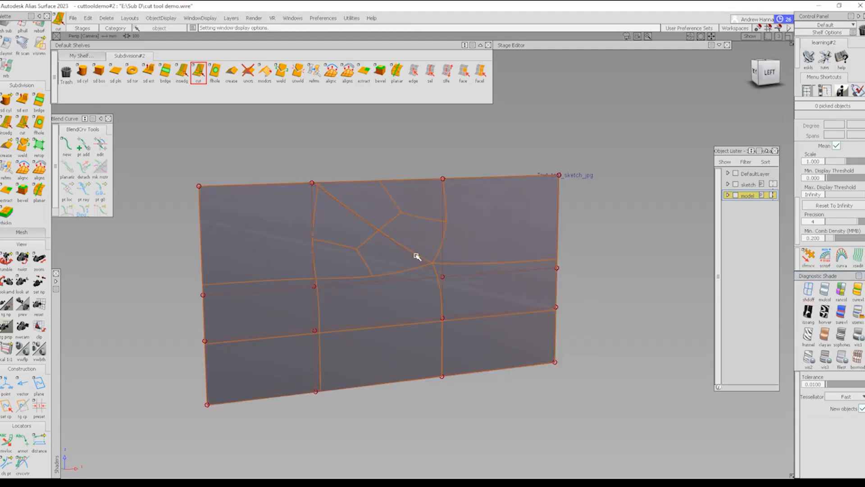
Select the subdivision plane and hide its control vertices.
right_click_drag(328, 287, 407, 288, "alt+shift")
left_click_drag(449, 269, 432, 280, "alt+shift")
left_click_drag(425, 202, 422, 229, "ctrl+shift")
left_click(443, 216)
right_click_drag(462, 208, 404, 272, "ctrl+shift")
left_click_drag(404, 272, 446, 257, "alt+shift")
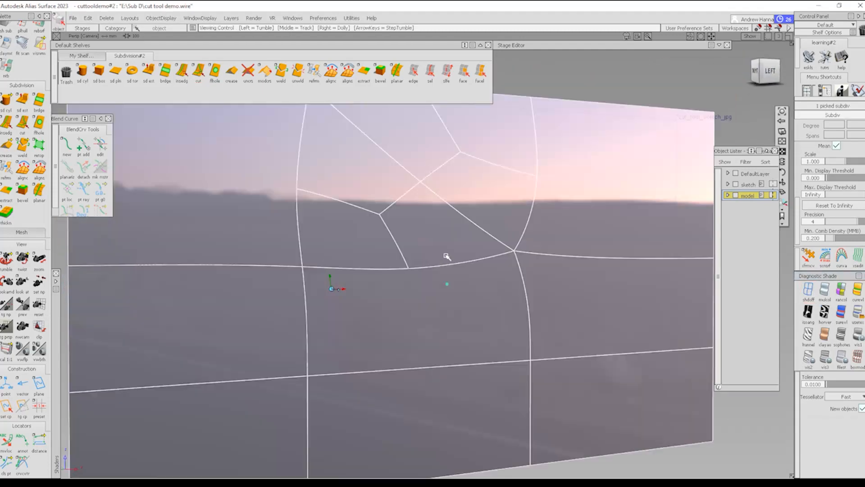
Examine the surface reflections across the diagonally cut face of the plane from several angles.
right_click_drag(446, 257, 406, 288, "alt+shift")
left_click_drag(468, 308, 428, 319, "alt+shift")
left_click_drag(367, 243, 386, 214, "alt+shift")
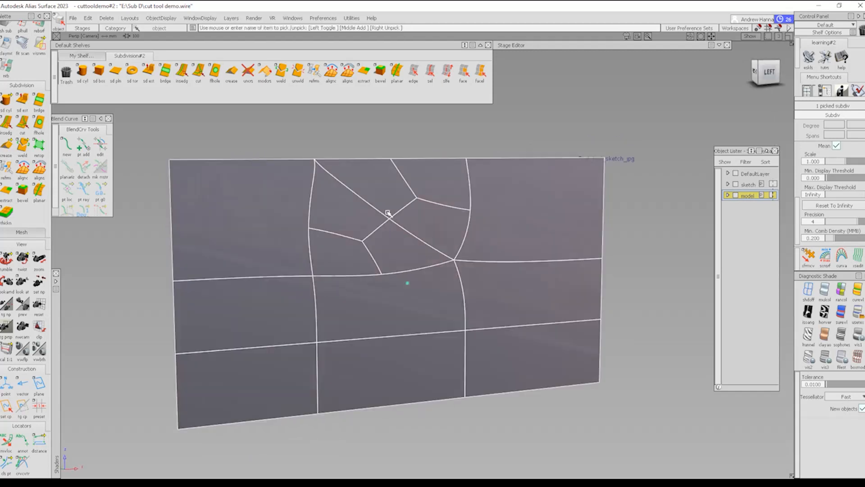
right_click_drag(386, 214, 444, 250, "alt+shift")
left_click_drag(444, 250, 372, 213, "alt+shift")
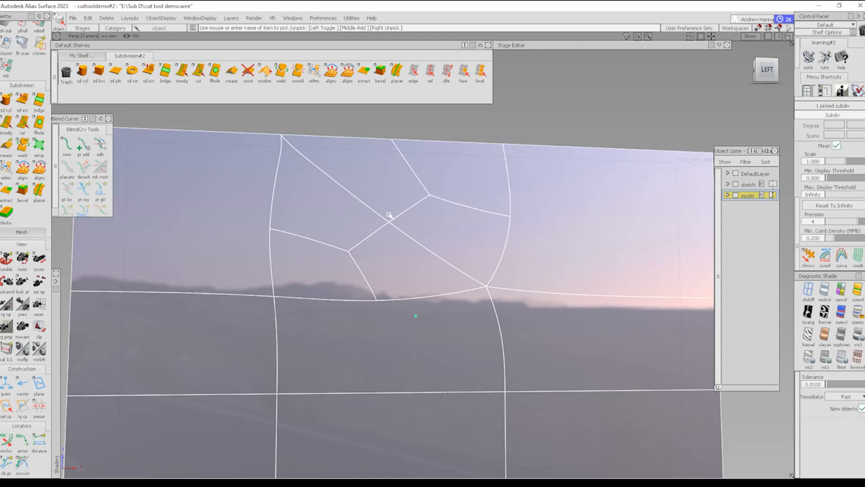
right_click_drag(450, 203, 511, 254, "alt+shift")
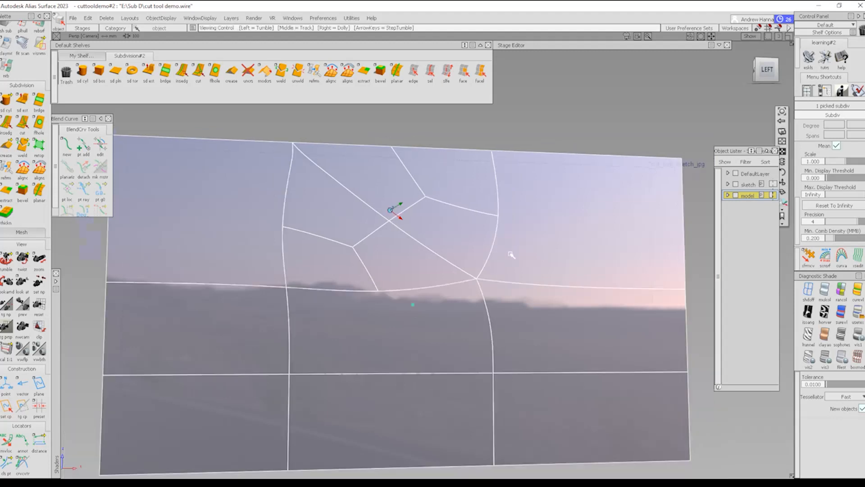
left_click_drag(512, 254, 520, 335, "alt+shift")
right_click_drag(531, 337, 501, 293, "ctrl+shift")
left_click_drag(513, 310, 579, 326, "alt+shift")
right_click_drag(584, 330, 535, 276, "ctrl+shift")
right_click_drag(536, 276, 610, 305, "alt+shift")
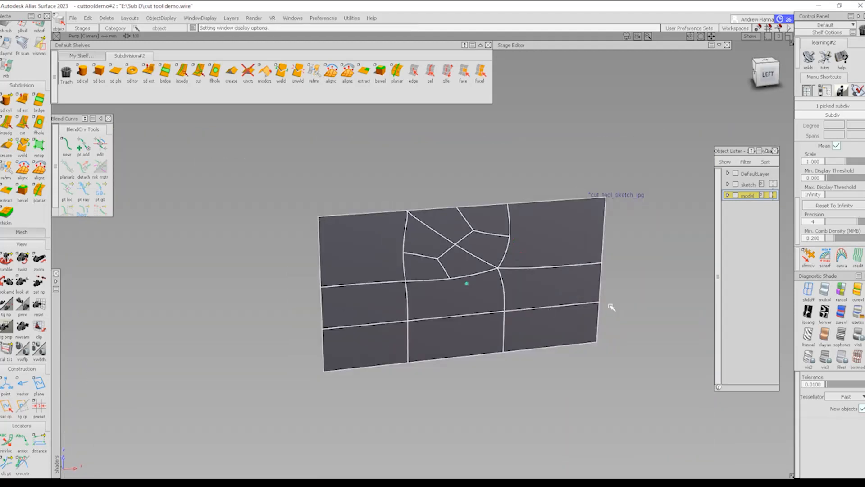
Undo the diagonal cut and turn the plane's control vertices back on.
left_click_drag(496, 247, 499, 289, "ctrl+shift")
key("ctrl+z")
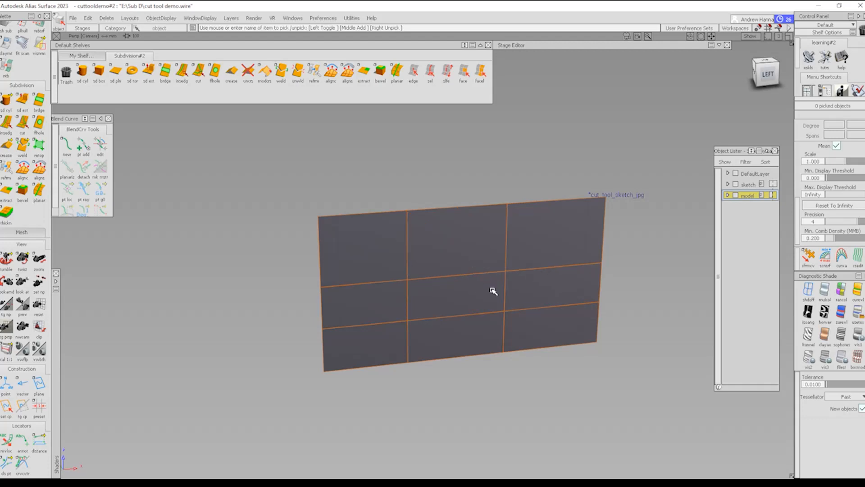
left_click_drag(471, 241, 473, 264, "ctrl+shift")
left_click(410, 252)
right_click_drag(412, 253, 477, 319, "ctrl+shift")
right_click_drag(478, 319, 513, 347, "alt+shift")
left_click_drag(473, 397, 445, 329, "ctrl+shift")
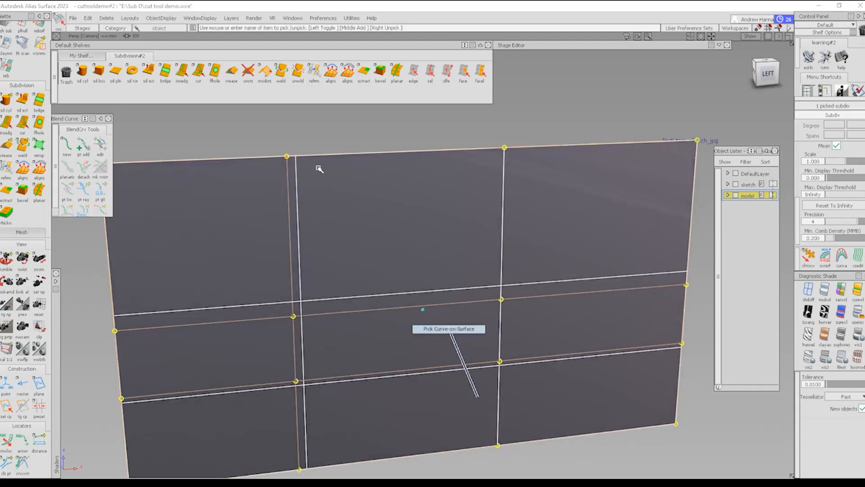
Use the Cut tool to add a vertex midway along the edge between the upper middle and centre faces.
left_click(198, 72)
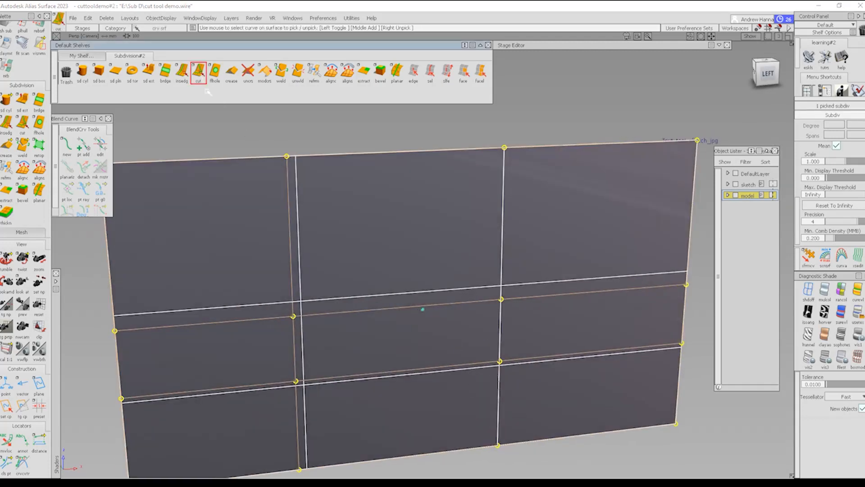
left_click(396, 308)
mouse_move(429, 412)
left_mouse_down("ctrl+shift")
mouse_move(420, 350)
mouse_move(399, 361)
mouse_move(401, 282)
left_mouse_up("ctrl+shift")
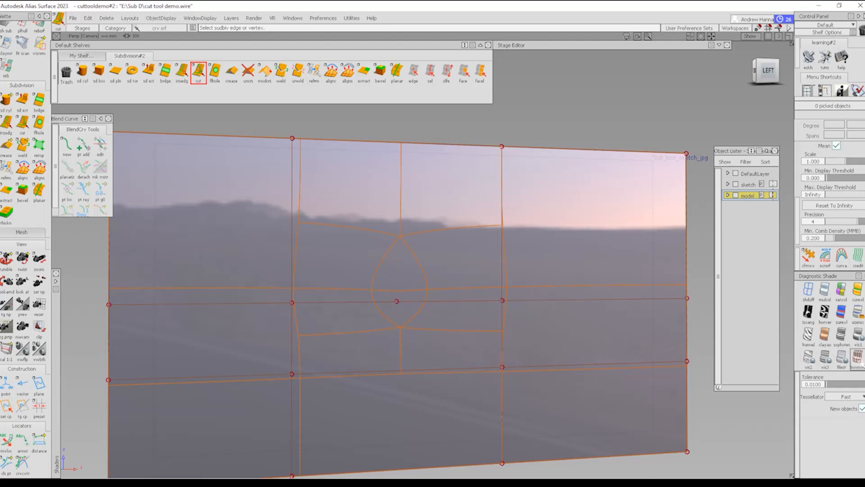
Turn on Box Mode diagnostic shading and move the newly cut vertex upward so its edge forms a peak.
left_click(857, 358)
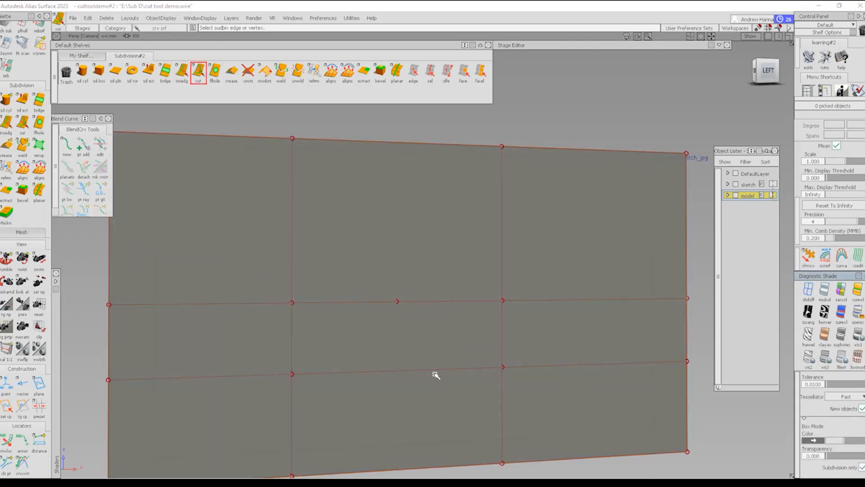
left_click_drag(378, 285, 383, 283, "ctrl+shift")
left_click_drag(383, 283, 431, 333)
middle_click_drag(431, 334, 458, 333, "ctrl+shift")
right_click_drag(459, 333, 461, 294)
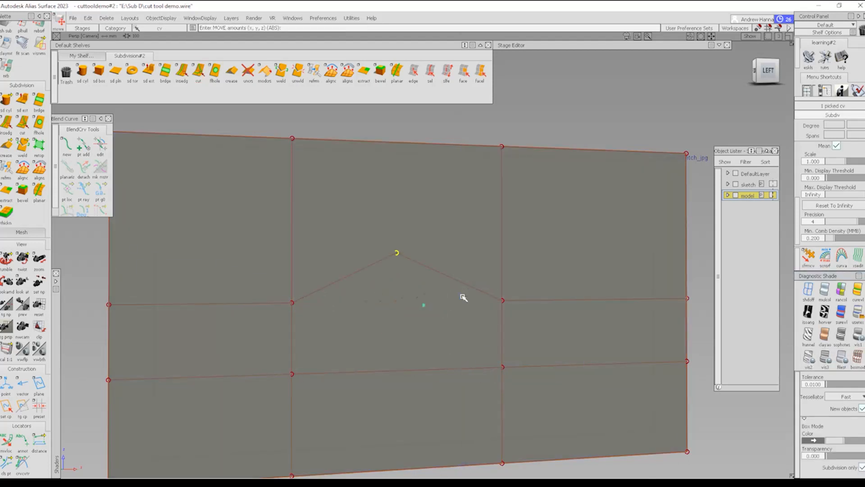
left_click_drag(427, 331, 411, 234, "ctrl+shift")
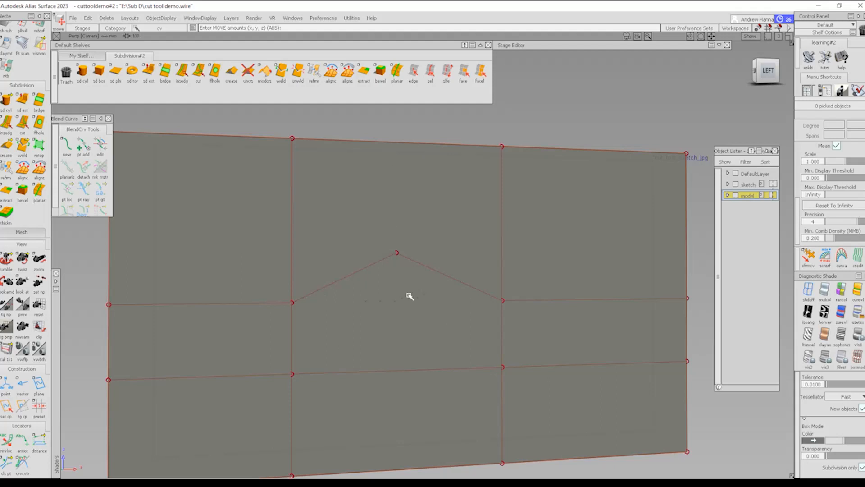
Switch off Box Mode shading and restore the plane's surface shading with its control vertices hidden.
right_click_drag(291, 285, 411, 242, "ctrl+shift")
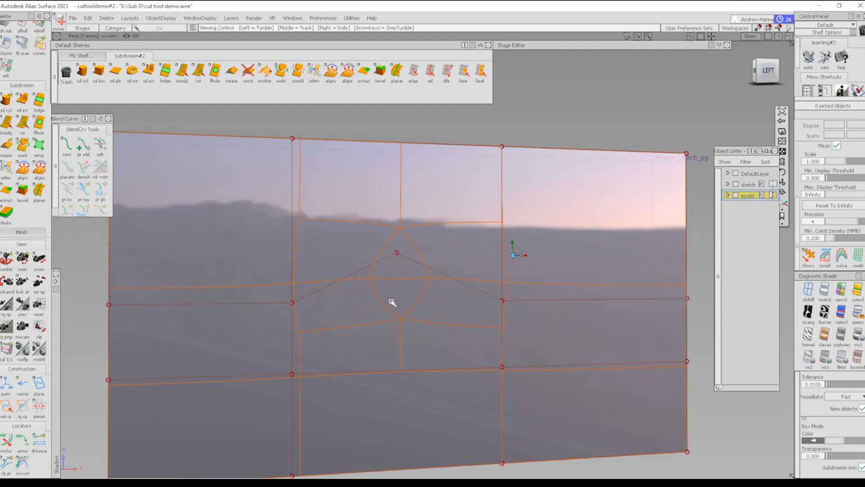
left_click_drag(391, 301, 444, 330, "alt+shift")
left_click(808, 290)
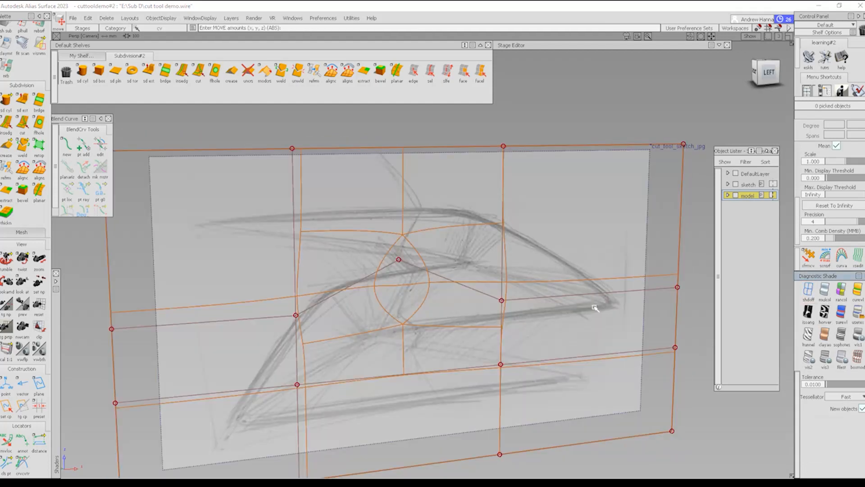
left_click_drag(674, 260, 672, 297, "ctrl+shift")
left_click(679, 273)
right_click_drag(683, 271, 633, 325, "ctrl+shift")
left_click_drag(415, 352, 403, 306, "ctrl+shift")
right_click_drag(410, 306, 518, 253, "ctrl+shift")
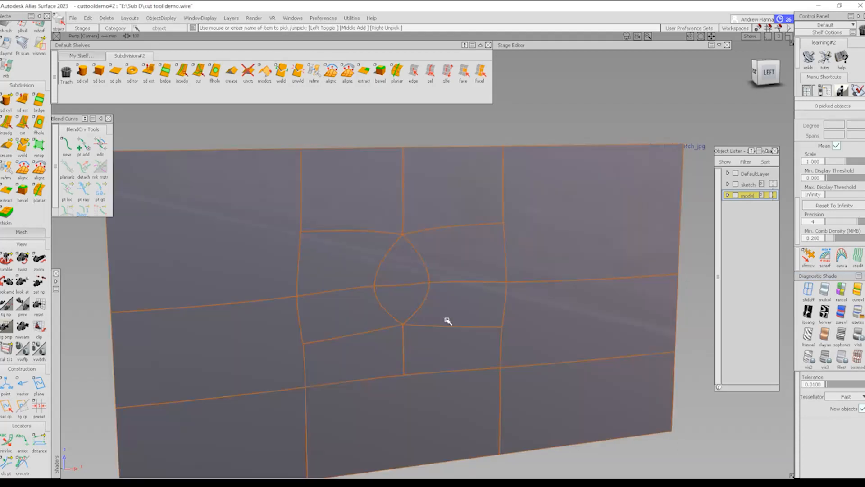
Examine the reflections around the teardrop-shaped area, selecting its lower patch to inspect that patch's upper boundary.
left_click_drag(447, 319, 413, 307, "alt+shift")
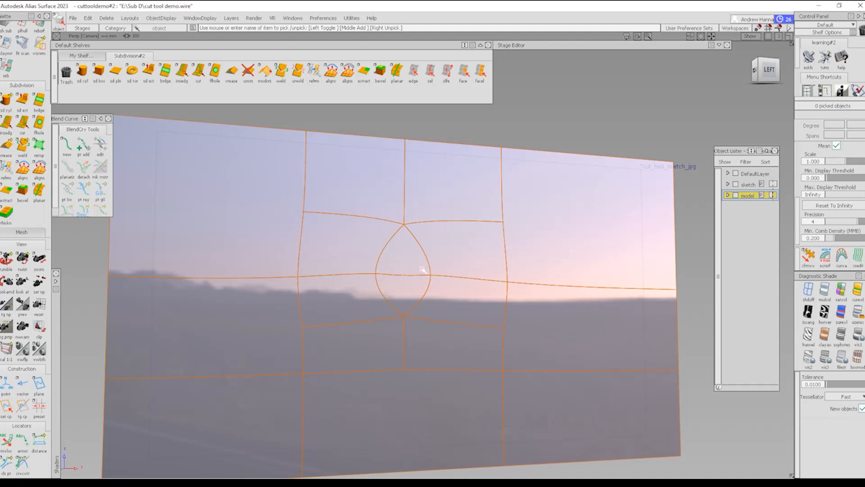
left_click_drag(377, 280, 404, 320, "alt+shift")
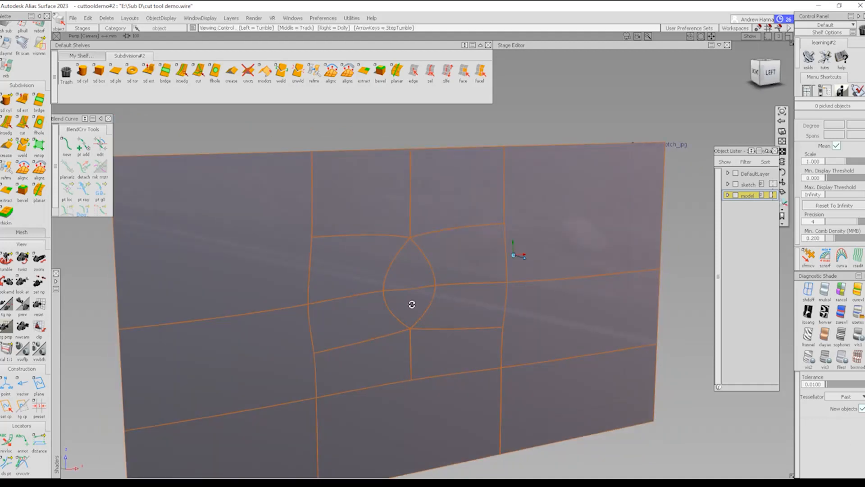
right_click_drag(412, 303, 411, 326, "alt+shift")
left_click_drag(444, 273, 408, 303, "ctrl+shift")
left_click(407, 302)
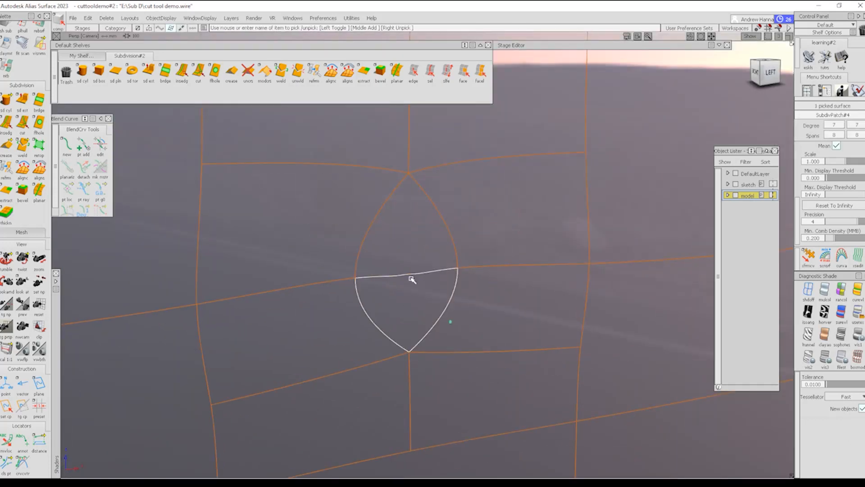
mouse_move(410, 276)
right_mouse_down("alt+shift")
mouse_move(407, 308)
mouse_move(409, 270)
right_mouse_up("alt+shift")
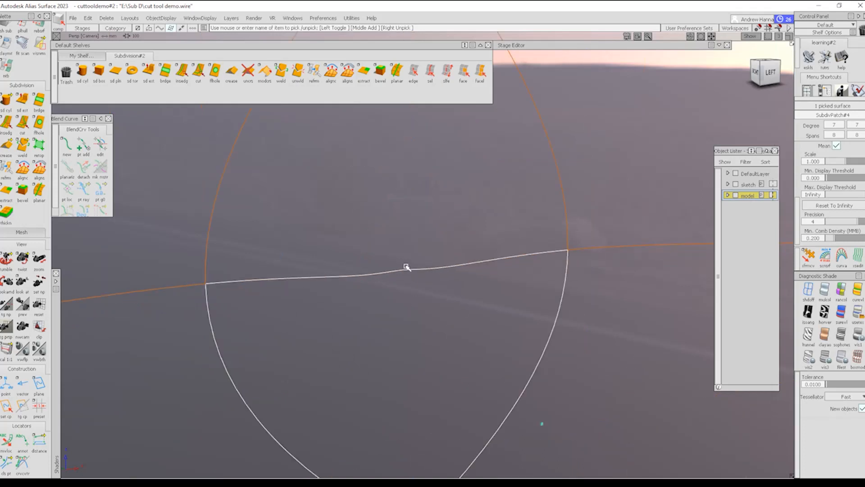
right_click_drag(459, 345, 364, 232, "ctrl+shift")
mouse_move(410, 274)
right_mouse_down("alt+shift")
mouse_move(442, 263)
mouse_move(484, 327)
mouse_move(487, 270)
mouse_move(472, 311)
right_mouse_up("alt+shift")
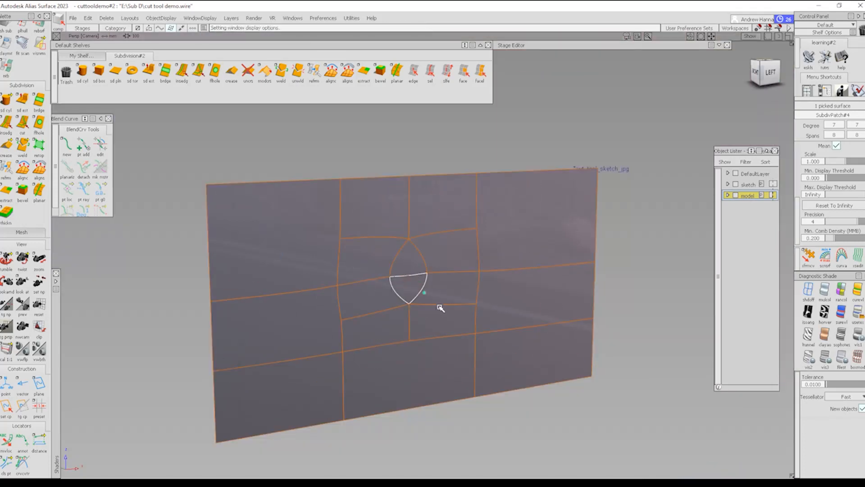
Undo the vertex move and the edge cut, and turn the plane's control vertices on.
left_click_drag(411, 261, 426, 276, "ctrl+shift")
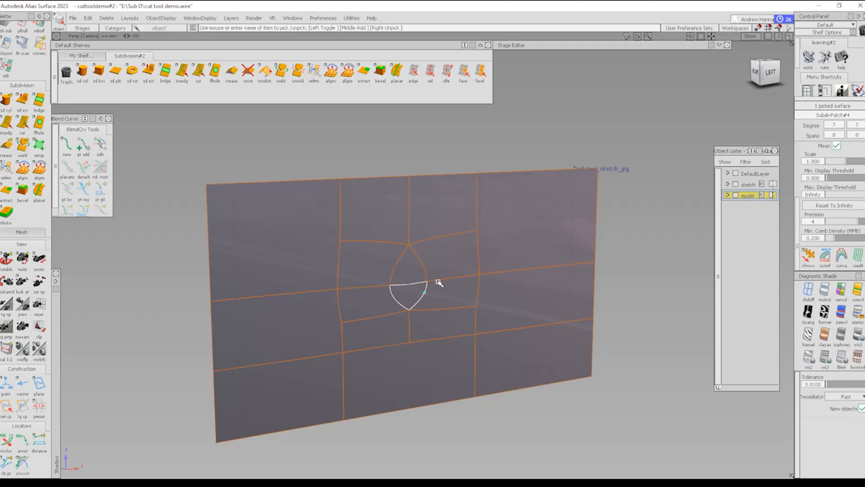
key("ctrl+z")
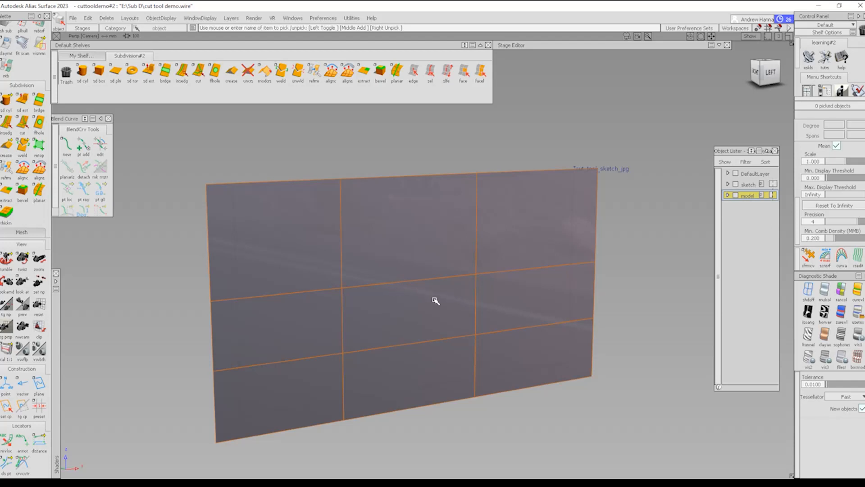
left_click(417, 266)
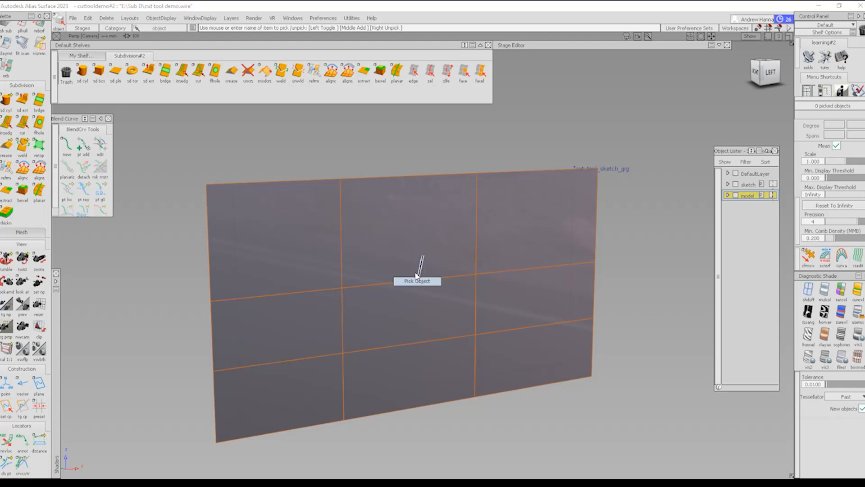
left_click_drag(441, 258, 441, 248, "ctrl+shift")
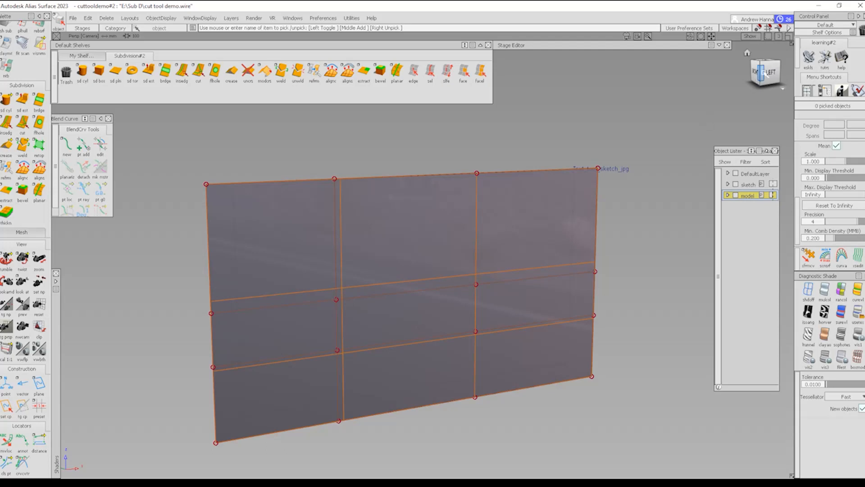
Switch to the Left orthographic view with the sketch layer hidden and the surface shading off.
left_click(778, 74)
left_click(736, 185)
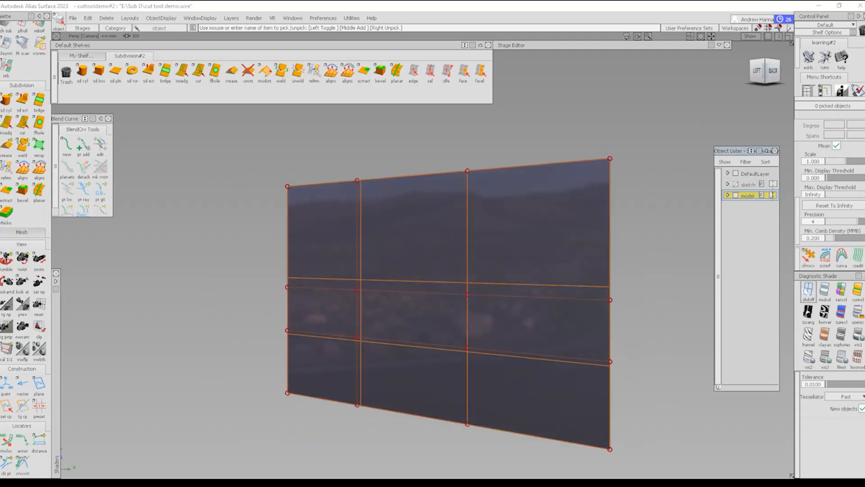
left_click(809, 291)
left_click(756, 71)
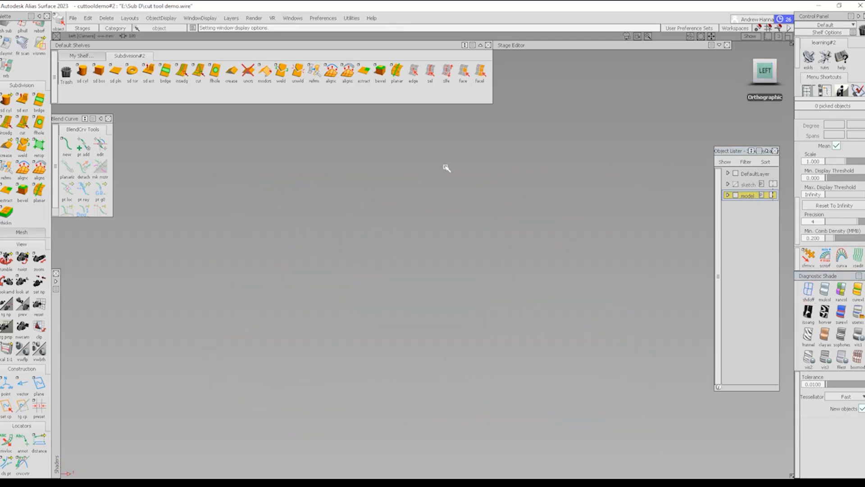
Delete all interior vertical and horizontal edge loops from the plane and show the sketch layer again.
left_click(431, 75)
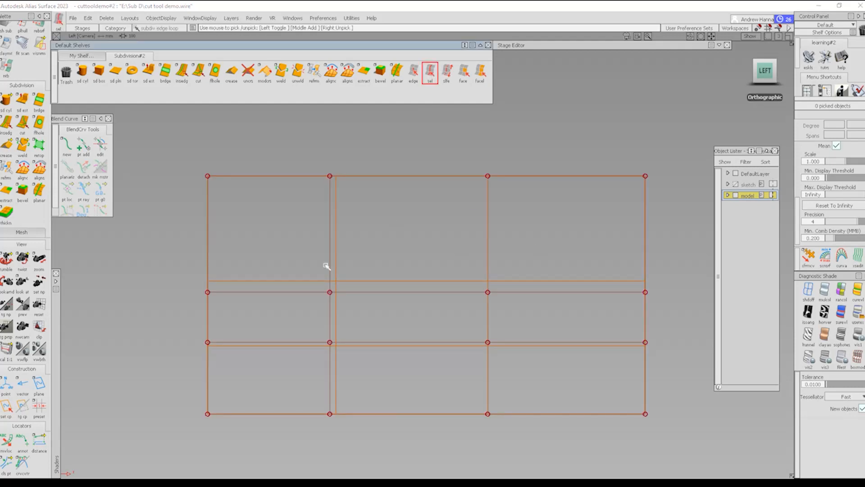
left_click_drag(401, 279, 472, 352)
key("Delete")
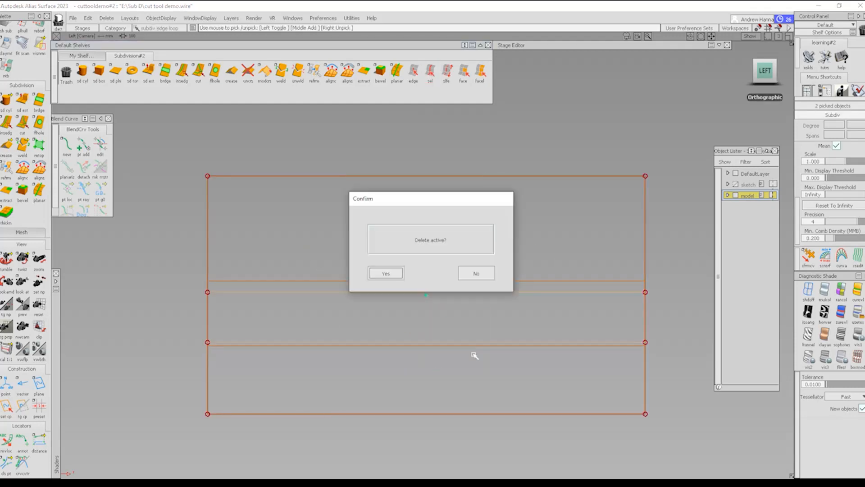
left_click(387, 273)
left_click(736, 185)
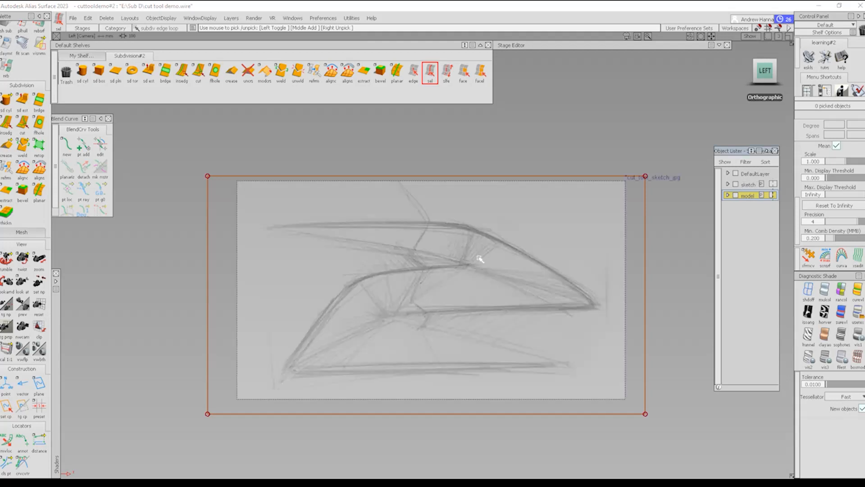
Insert two horizontal edges across the plane, one along the sketch's upper line and one through its central inner corner.
left_click(183, 73)
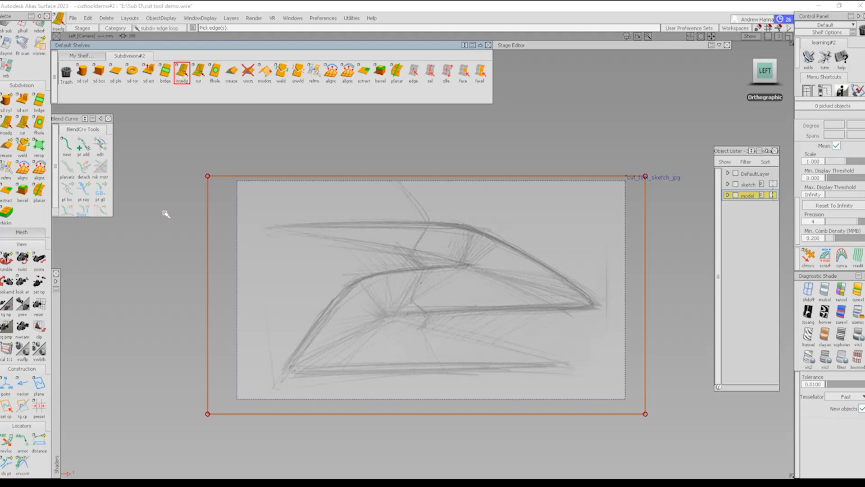
left_click(207, 226)
left_click_drag(231, 226, 395, 223)
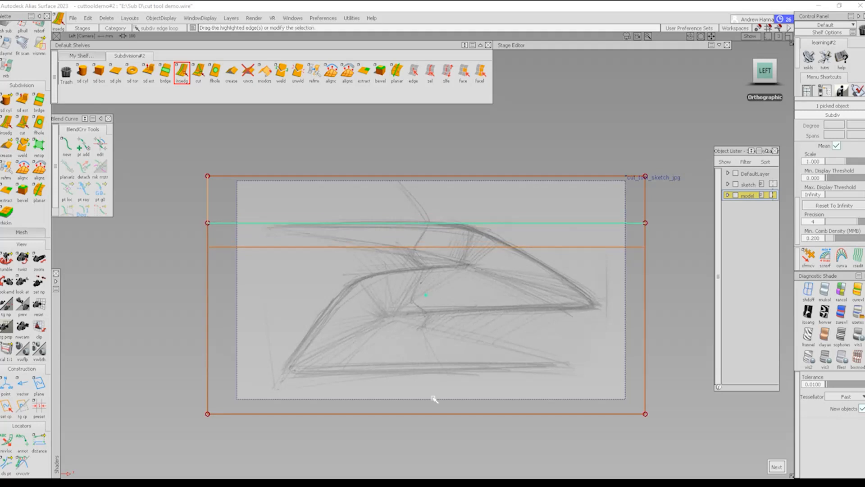
left_click(646, 304)
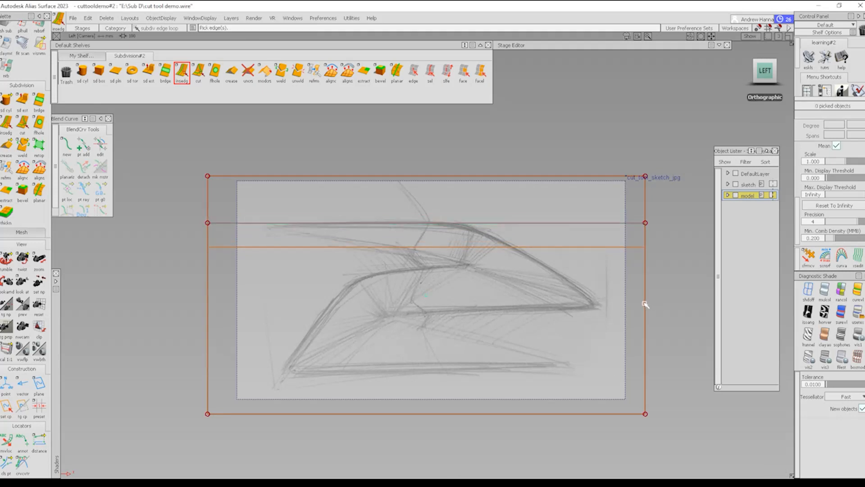
left_click(208, 271)
left_click_drag(207, 271, 277, 267)
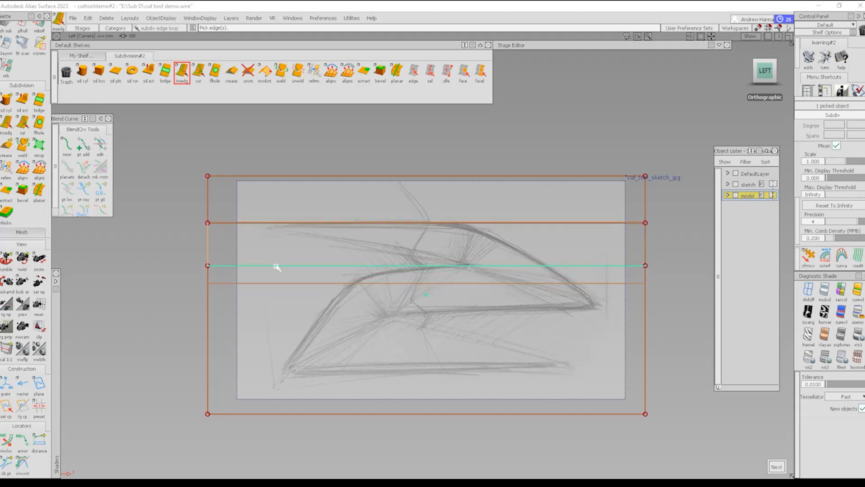
Insert two more horizontal edges, one near the sketch's right-hand tip and one along its lowest line.
left_click(617, 310)
left_click_drag(647, 316, 642, 310)
key("space")
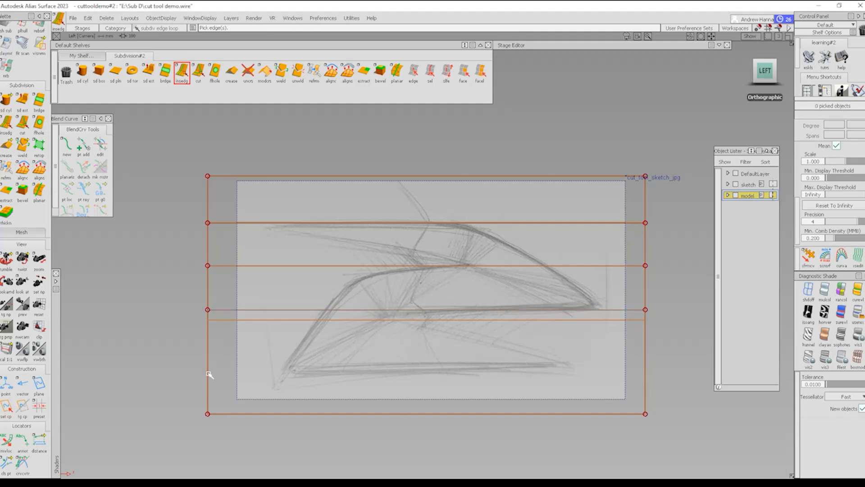
left_click_drag(209, 374, 229, 370)
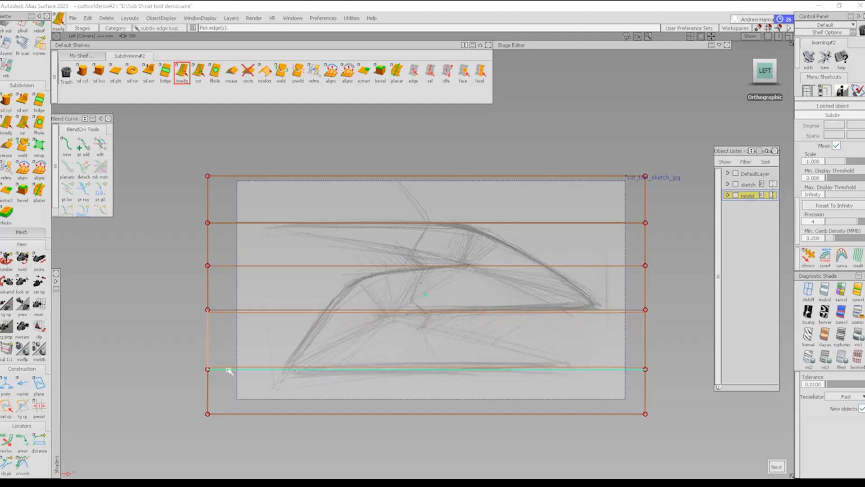
Finish the edge insertion and check the plane in box-mode shading, leaving the shading off.
key("space")
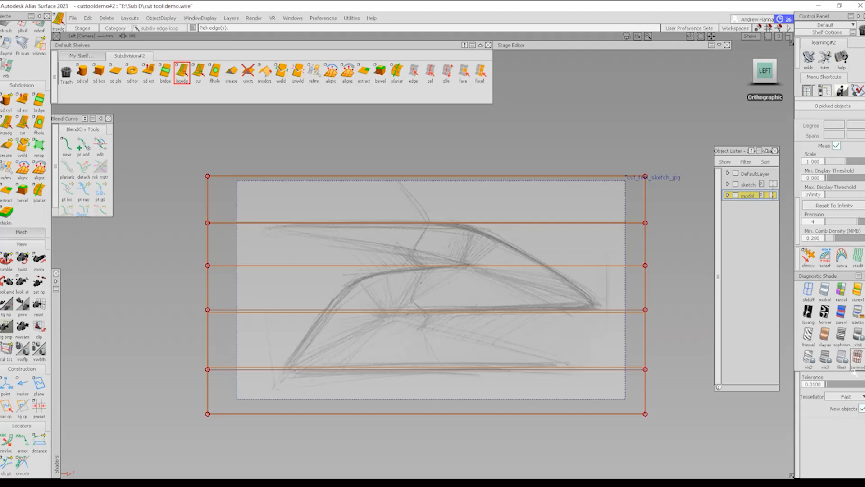
left_click(857, 357)
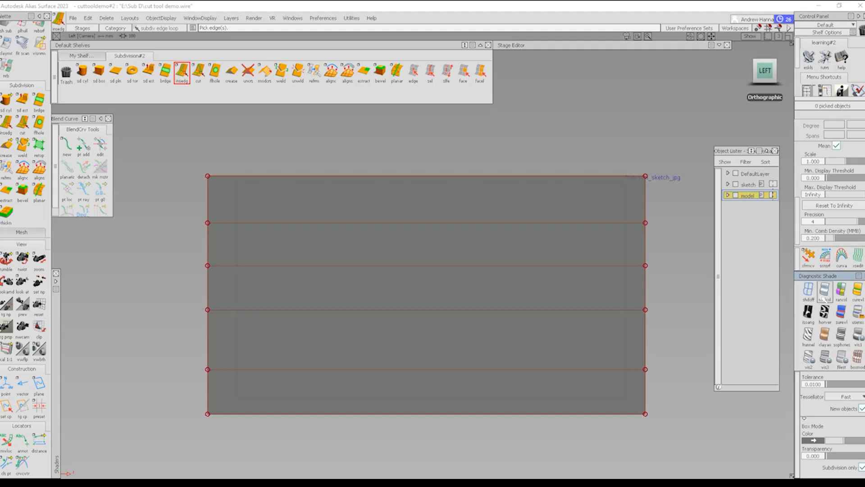
left_click(809, 289)
Cut two diagonal edges along the sketch: from the upper line to the right-hand tip, and from the left bend to the lower-left corner.
left_click(198, 73)
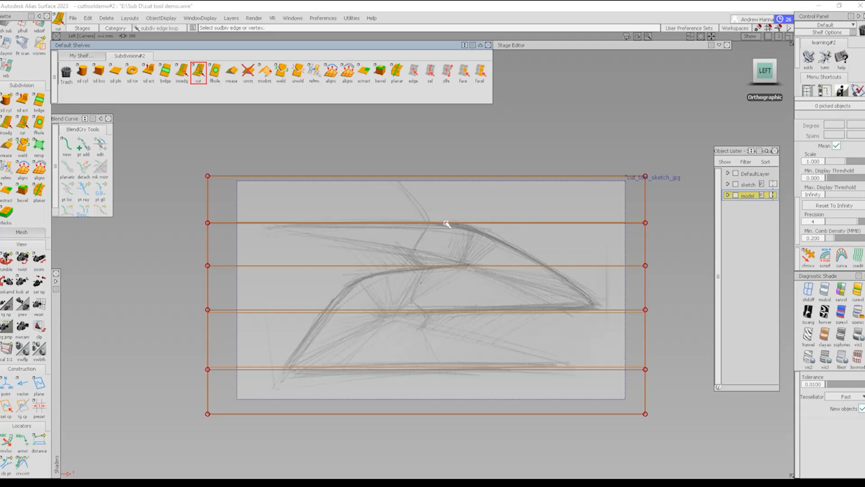
mouse_move(447, 224)
left_mouse_down()
mouse_move(460, 226)
mouse_move(441, 238)
left_mouse_up()
left_click_drag(598, 311, 610, 311)
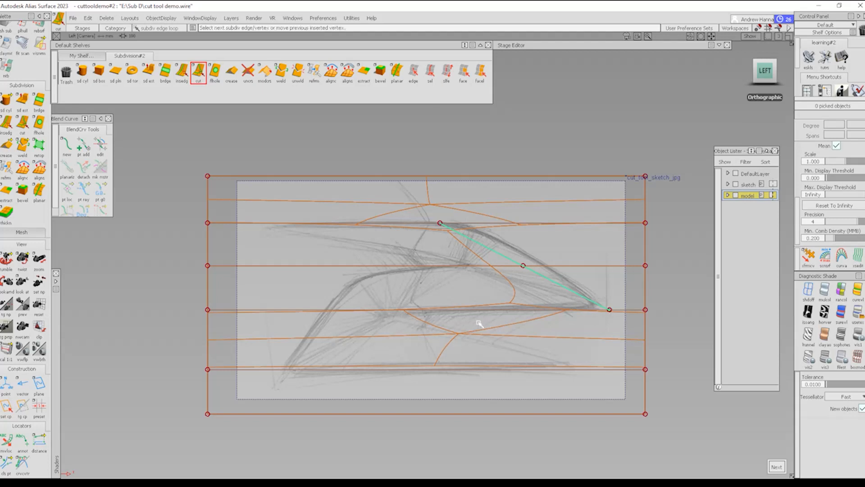
mouse_move(368, 268)
left_mouse_down()
mouse_move(355, 266)
mouse_move(367, 266)
left_mouse_up()
left_click_drag(286, 374, 280, 369)
left_click(364, 270)
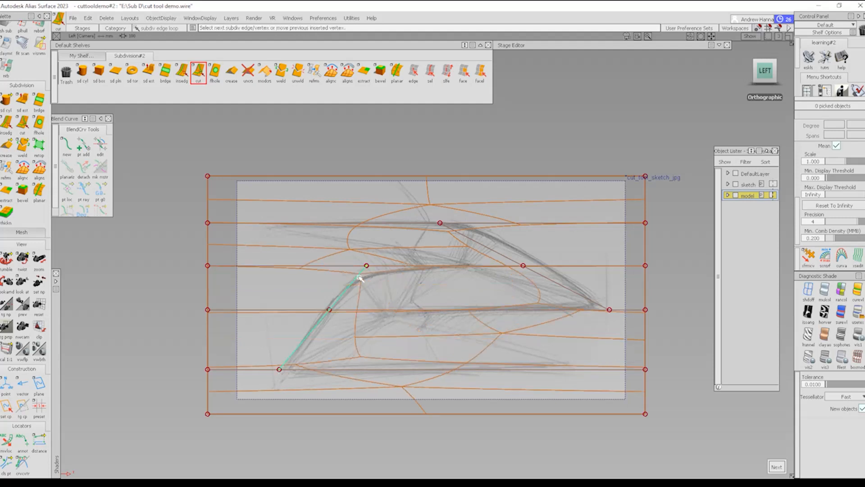
key("space")
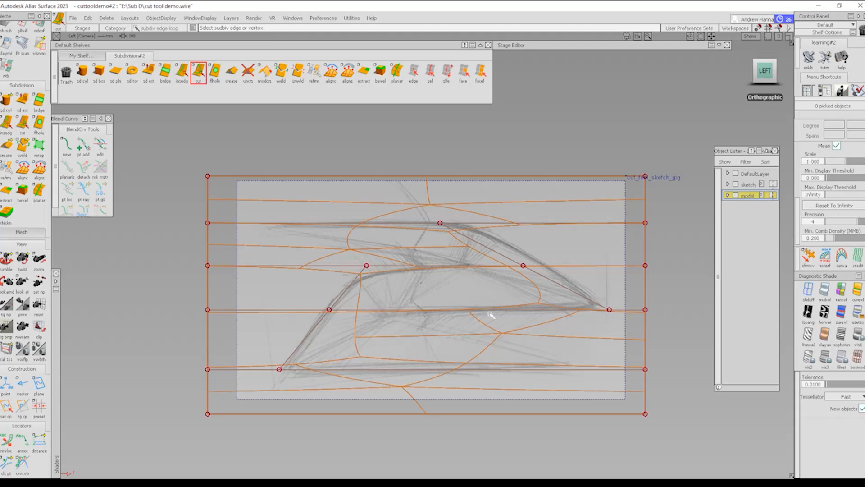
Cut short vertical edges from the lowest line's right end to the bottom border and from the upper line's left end to the top border.
left_click(540, 370)
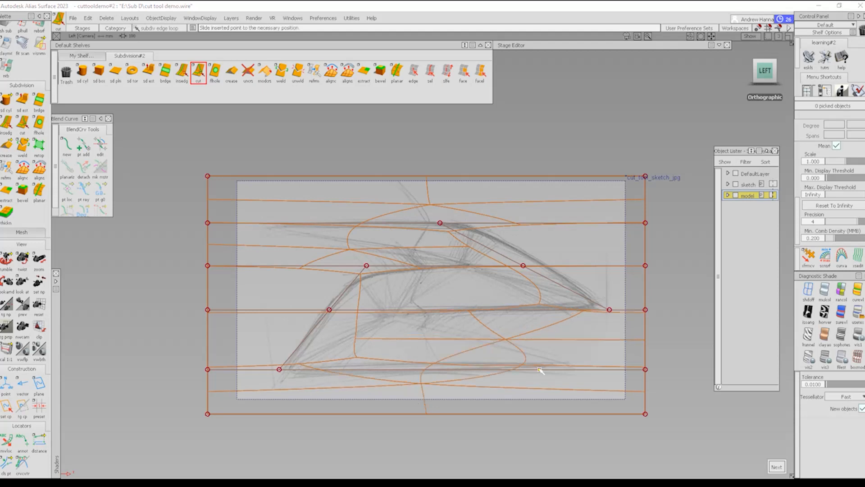
left_click(545, 412)
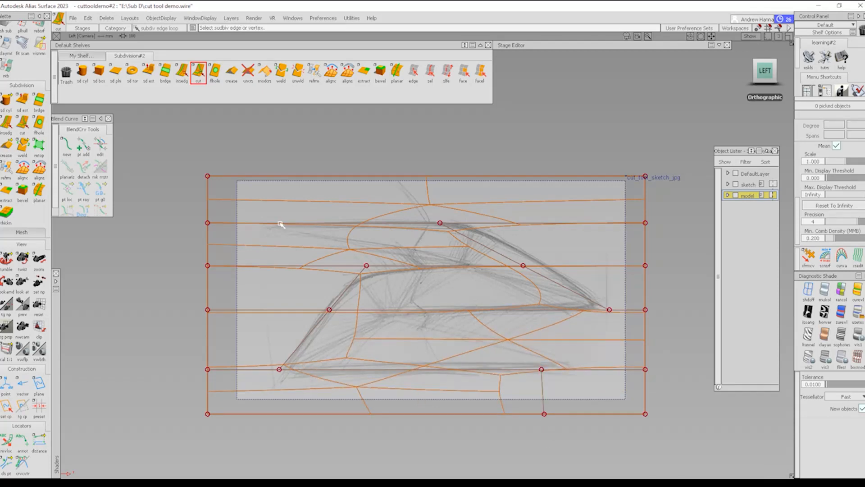
left_click(279, 223)
left_click(276, 177)
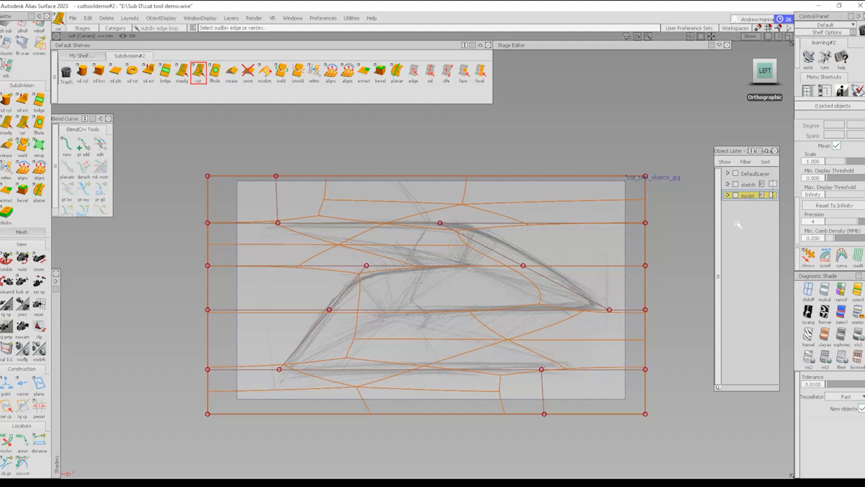
Compare the plane with the sketch alone and move the right diagonal's middle vertex outward onto the sketched curve.
left_click(736, 195)
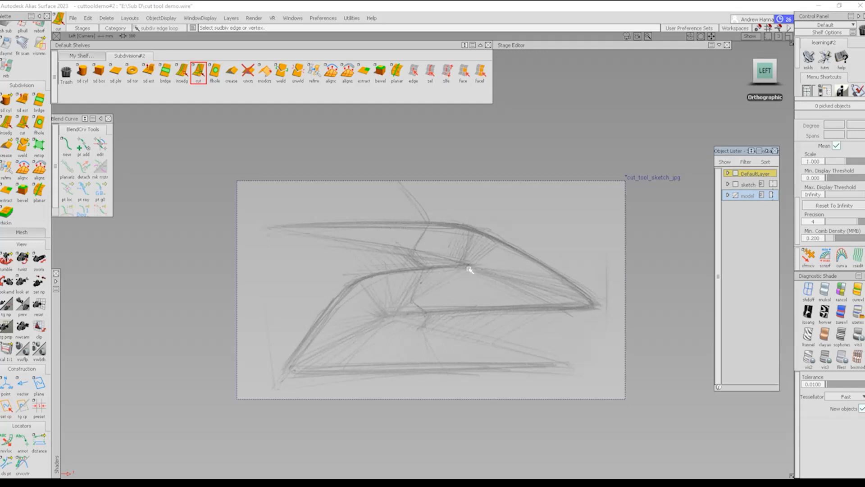
left_click(735, 195)
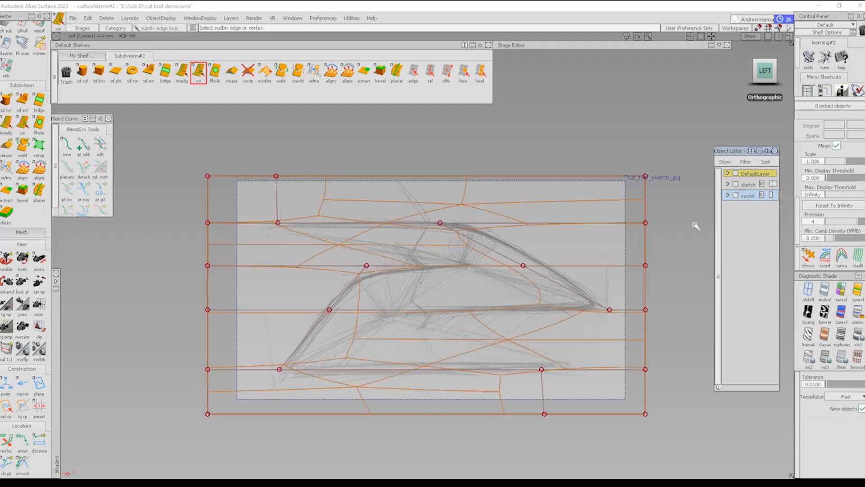
left_click_drag(501, 263, 491, 258, "ctrl+shift")
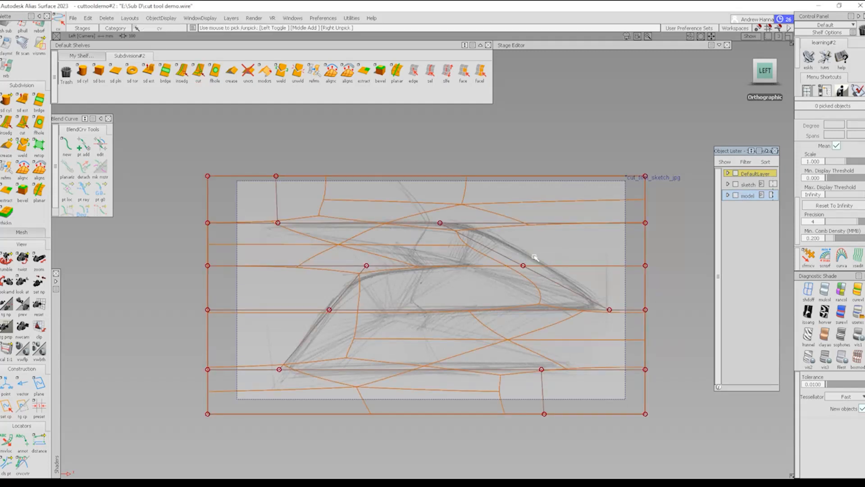
left_click(524, 265)
mouse_move(554, 313)
middle_mouse_down("ctrl+shift")
mouse_move(556, 251)
mouse_move(582, 257)
middle_mouse_up("ctrl+shift")
left_click_drag(497, 280, 497, 248, "ctrl+shift")
left_click_drag(387, 227, 444, 225, "ctrl+shift")
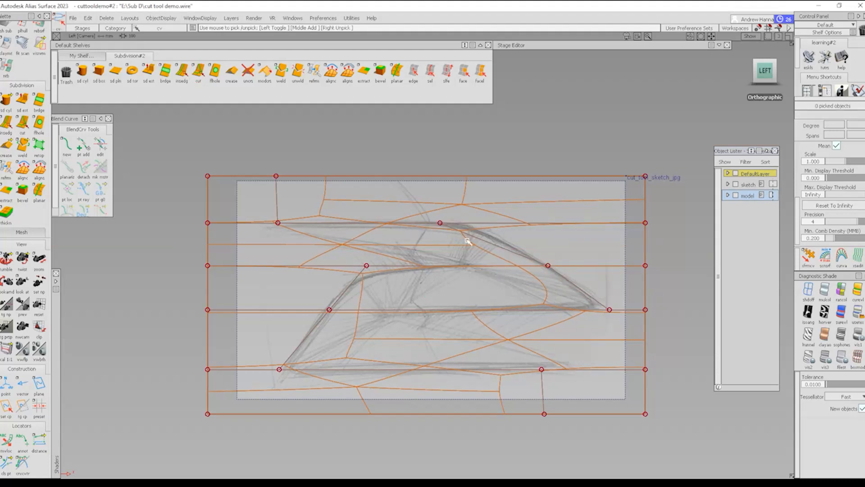
Move the right diagonal's upper end vertex right to the curve's start and the left diagonal's middle vertex slightly left.
mouse_move(387, 222)
left_mouse_down("ctrl+shift")
mouse_move(446, 222)
mouse_move(433, 226)
left_mouse_up("ctrl+shift")
left_click(439, 223)
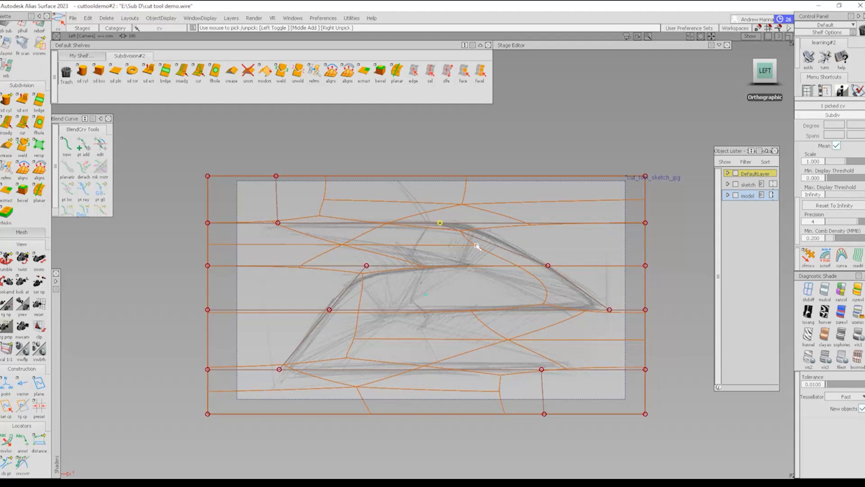
middle_click_drag(479, 258, 482, 234, "ctrl+shift")
middle_click_drag(492, 235, 512, 234)
mouse_move(230, 356)
left_mouse_down("ctrl+shift")
mouse_move(230, 325)
mouse_move(319, 317)
left_mouse_up("ctrl+shift")
left_click_drag(310, 303, 367, 319)
middle_click_drag(369, 352, 371, 325, "ctrl+shift")
left_click_drag(400, 371, 403, 275, "ctrl+shift")
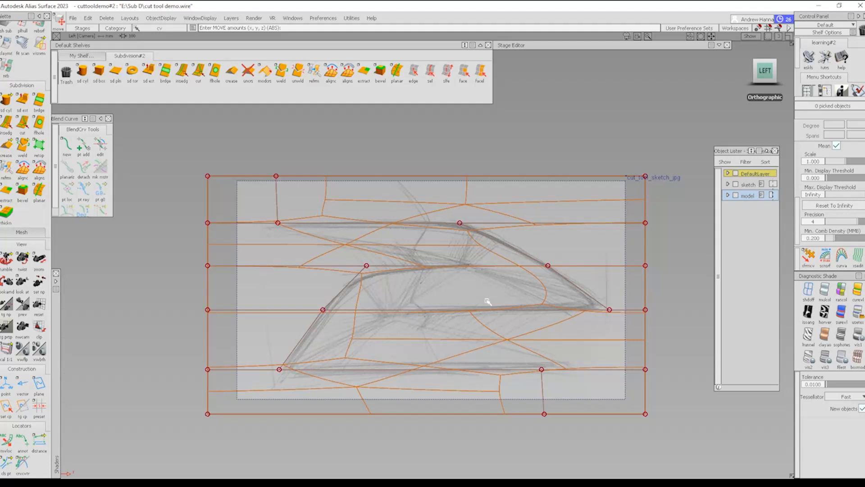
Cut a diagonal edge from the inner end of the sketch's middle line up to its central inner corner.
left_click(198, 72)
left_click(400, 310)
left_click_drag(400, 310, 410, 310)
left_click(467, 267)
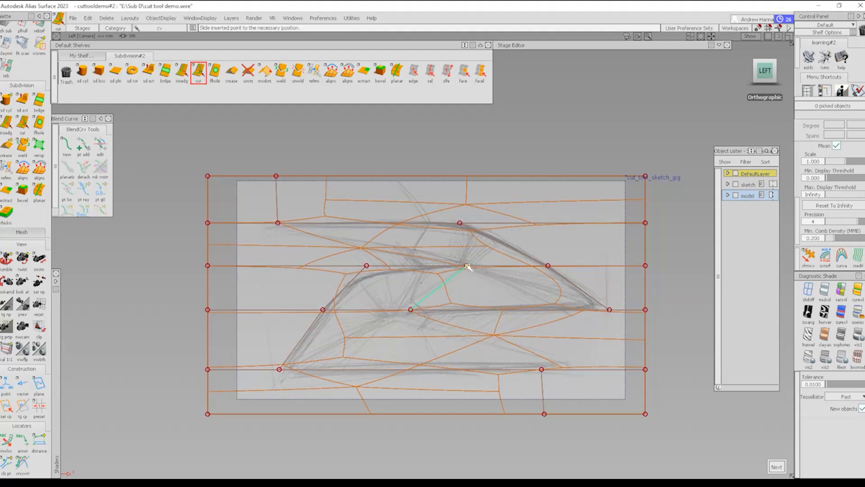
left_click_drag(469, 267, 477, 266)
Move the lower vertex of the central diagonal edge slightly left along its horizontal edge.
left_click_drag(364, 317, 401, 316, "ctrl+shift")
left_click_drag(413, 316, 415, 318)
middle_click_drag(448, 325, 449, 302, "ctrl+shift")
middle_click_drag(464, 306, 456, 306)
left_click_drag(454, 334, 456, 362, "ctrl+shift")
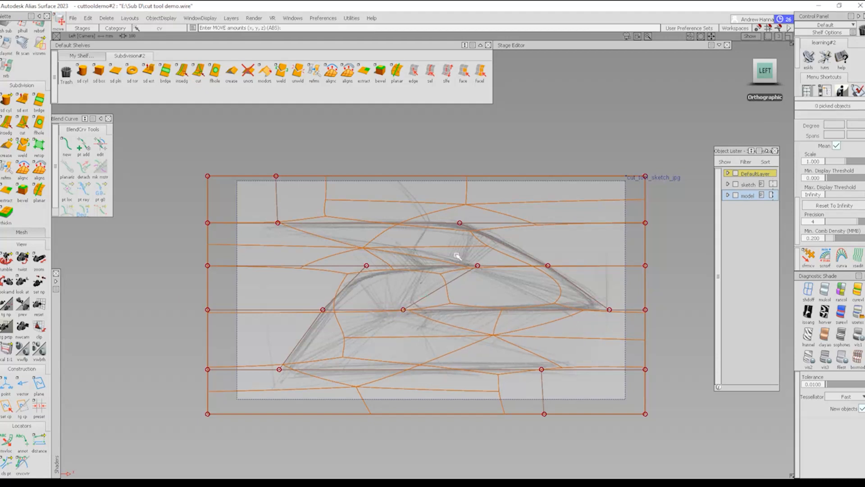
Pick the six vertices of the left and right diagonals and move them out of the plane in perspective, using box-mode shading.
left_click_drag(387, 248, 408, 247, "ctrl+shift")
left_click_drag(439, 214, 627, 331)
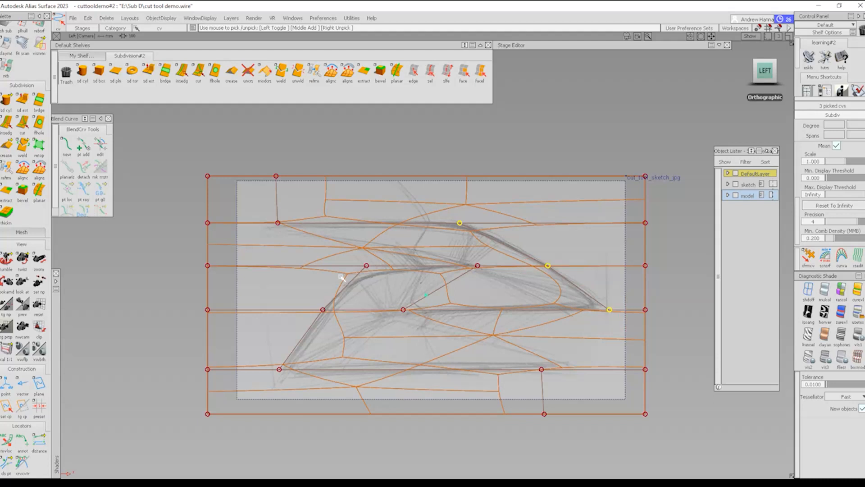
left_click_drag(347, 252, 381, 271)
left_click_drag(316, 294, 354, 329)
left_click_drag(261, 359, 309, 384)
left_click_drag(437, 331, 558, 401, "alt+shift")
middle_click_drag(542, 457, 538, 358, "ctrl+shift")
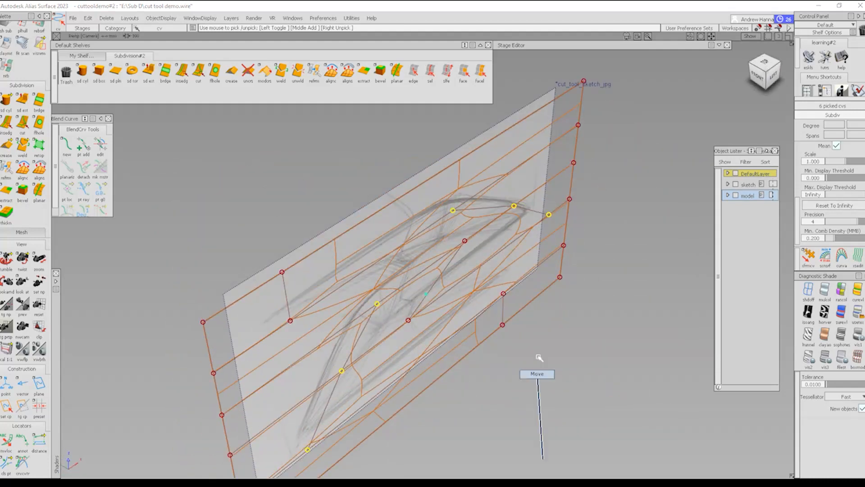
left_click(857, 358)
left_click_drag(533, 393, 474, 396, "alt+shift")
middle_click_drag(474, 396, 511, 424)
left_click_drag(560, 428, 488, 337, "alt+shift")
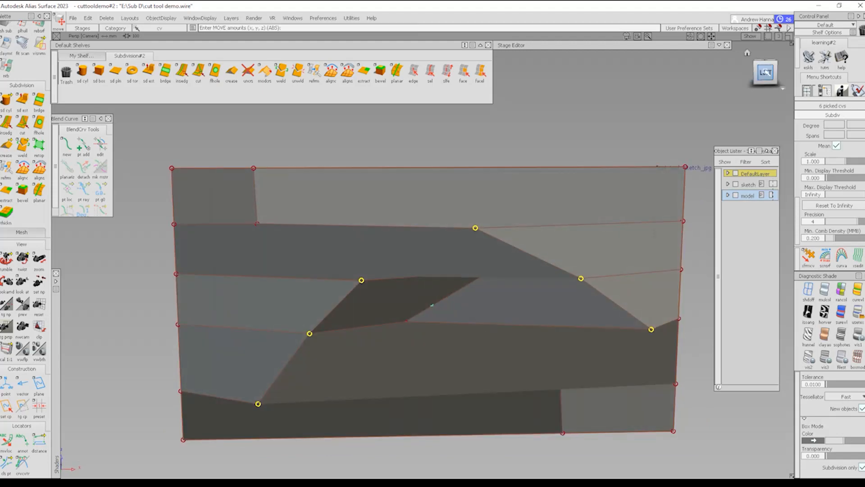
Examine the raised surface in the Left orthographic view with the Shade-Sky reflection map, leaving the shading off.
left_click(765, 72)
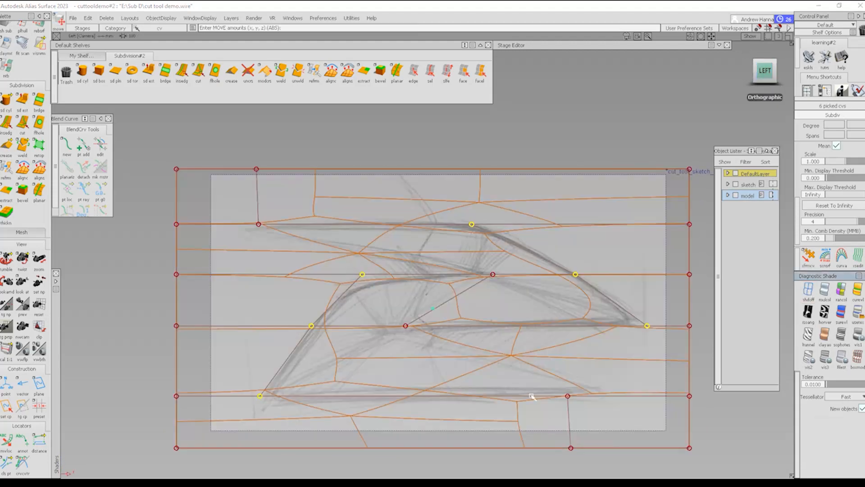
right_click_drag(531, 396, 452, 313, "ctrl+shift")
right_click_drag(500, 349, 542, 361, "alt+shift")
middle_click_drag(543, 360, 513, 329, "alt+shift")
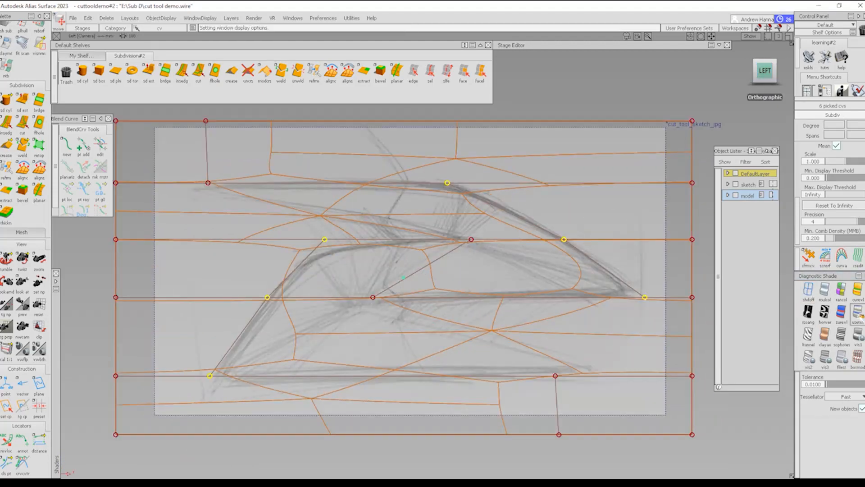
left_click(857, 313)
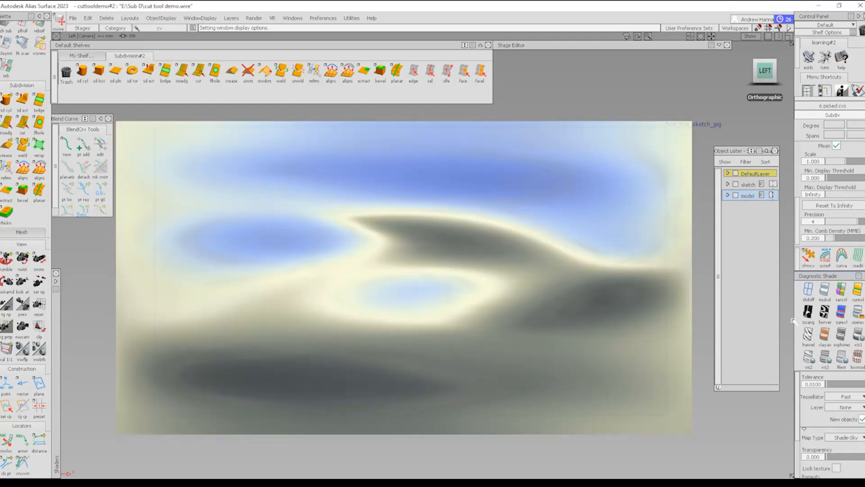
left_click(808, 289)
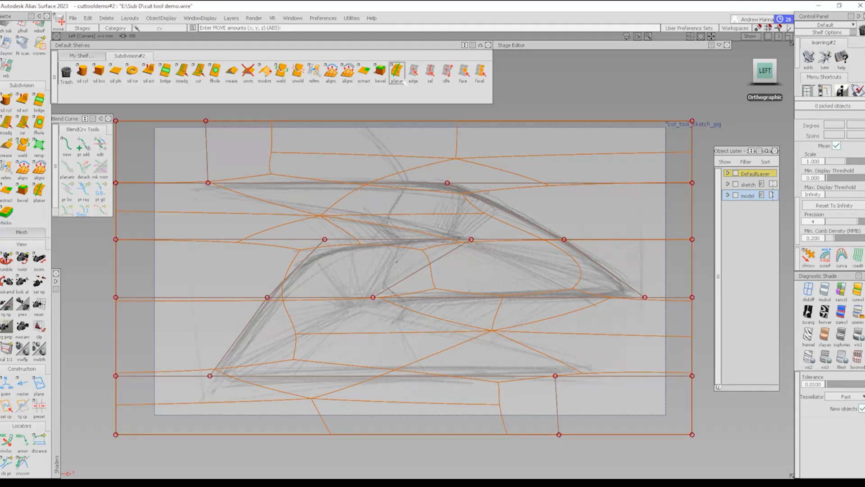
Crease the eight edges following the sketch's upper curve, right-hand tip, central line, left diagonal and lowest line.
left_click(413, 71)
left_click(403, 181)
left_click(518, 217)
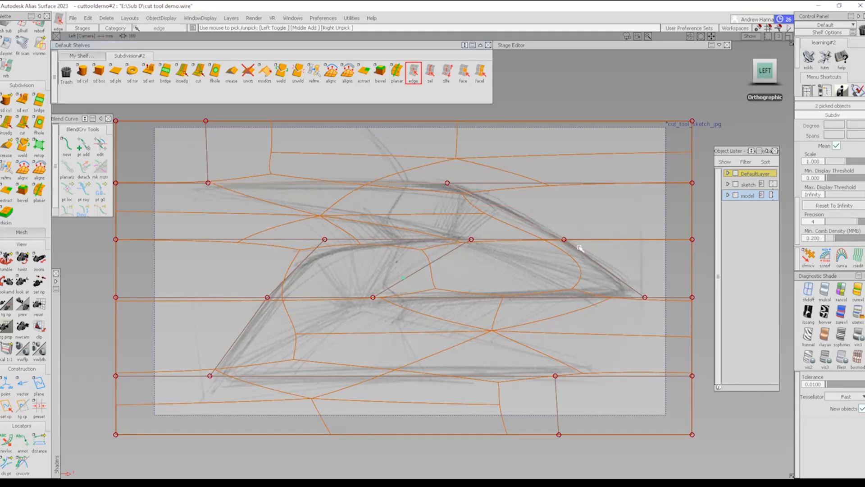
left_click(579, 252)
left_click_drag(546, 283, 558, 310)
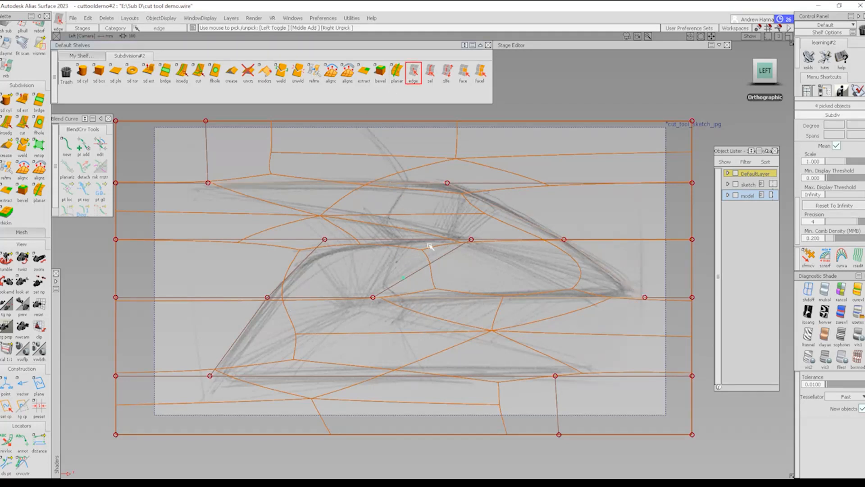
left_click(399, 239)
left_click(301, 260)
left_click(231, 342)
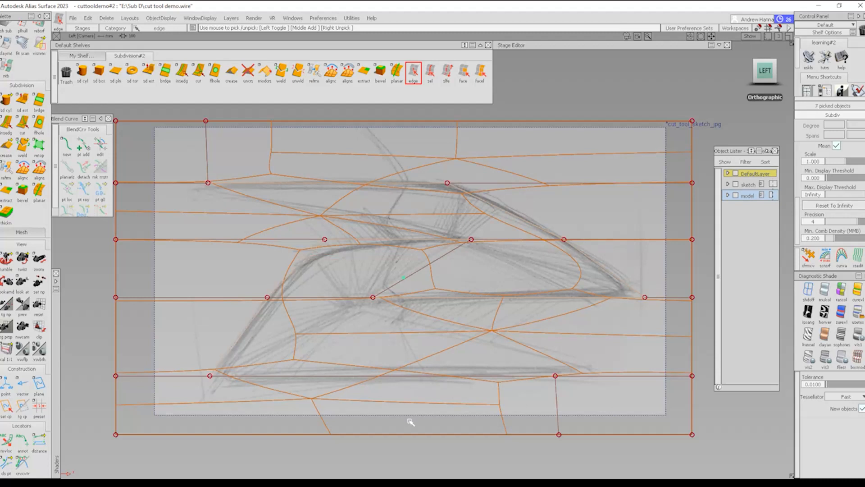
left_click(381, 375)
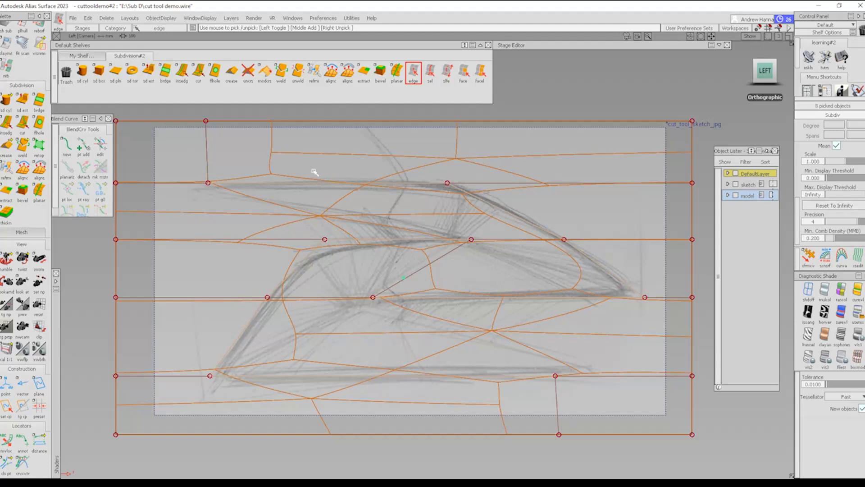
left_click(231, 71)
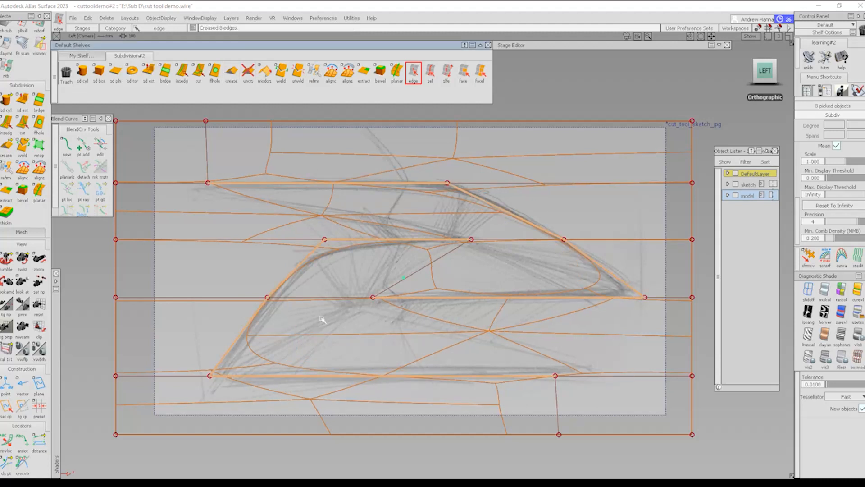
Examine the creased surface with diagnostic shading from an angle and in the Left view, leaving the shading off.
left_click_drag(321, 341, 367, 267, "ctrl+shift")
right_click_drag(236, 309, 289, 276, "ctrl+shift")
right_click_drag(506, 315, 425, 251, "ctrl+shift")
right_click_drag(523, 255, 487, 309, "alt+shift")
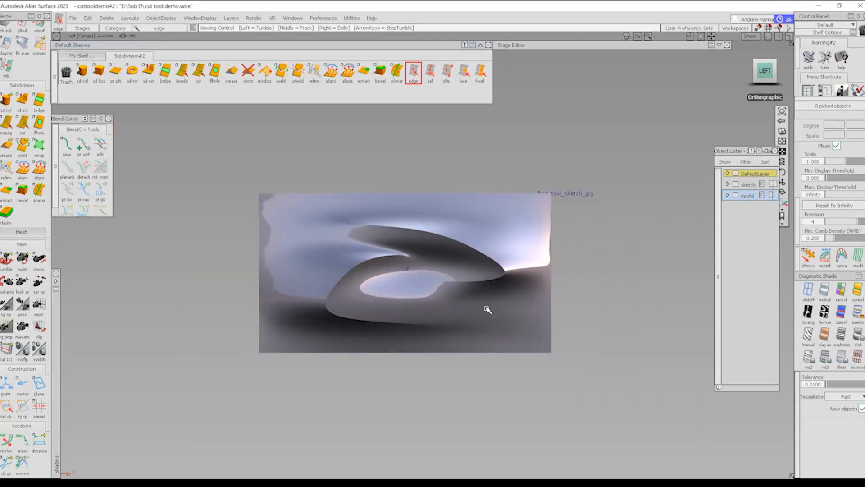
left_click_drag(434, 350, 449, 380, "alt+shift")
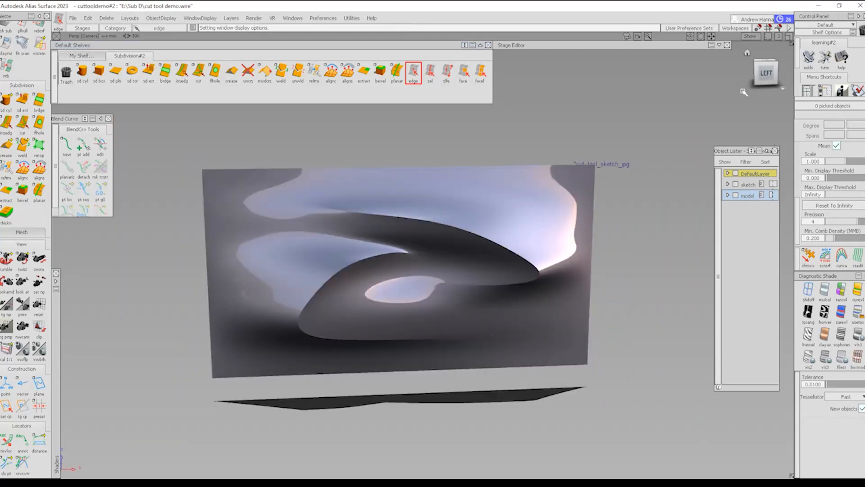
left_click(768, 73)
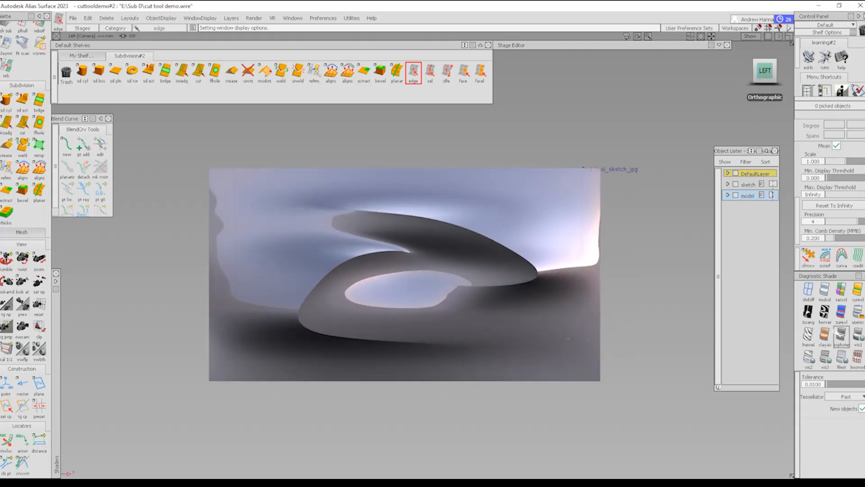
left_click(808, 291)
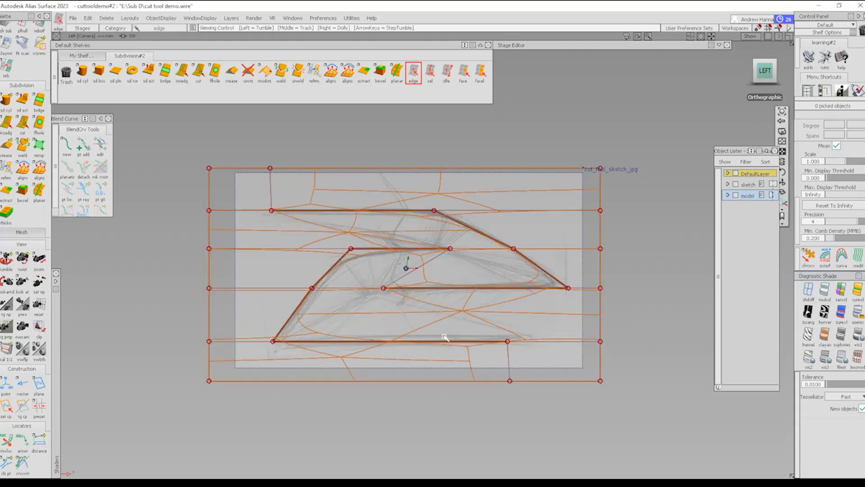
Cut a new edge from a point near the left end of the upper creased line to the right end of the sketch's middle line.
right_click_drag(444, 338, 447, 171, "alt+shift")
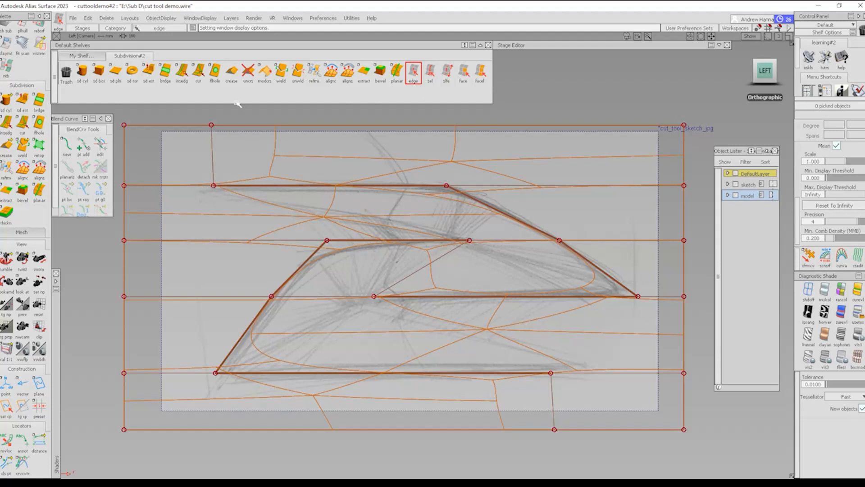
left_click(198, 72)
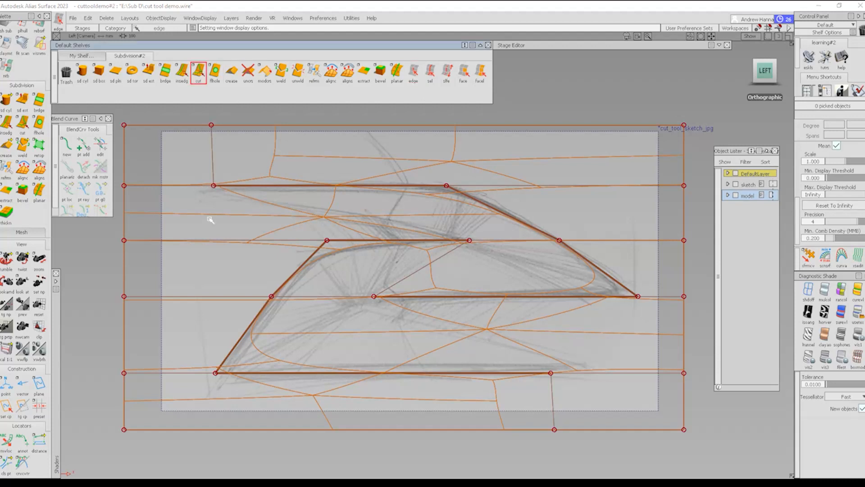
left_click(241, 185)
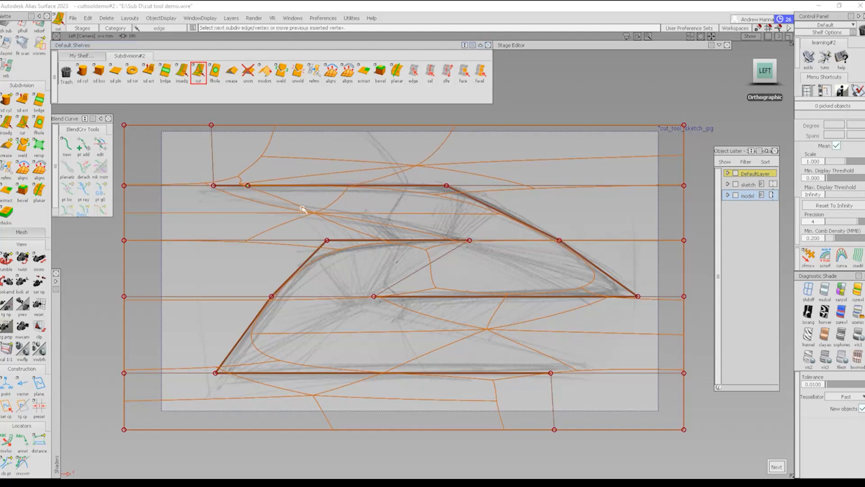
left_click(479, 244)
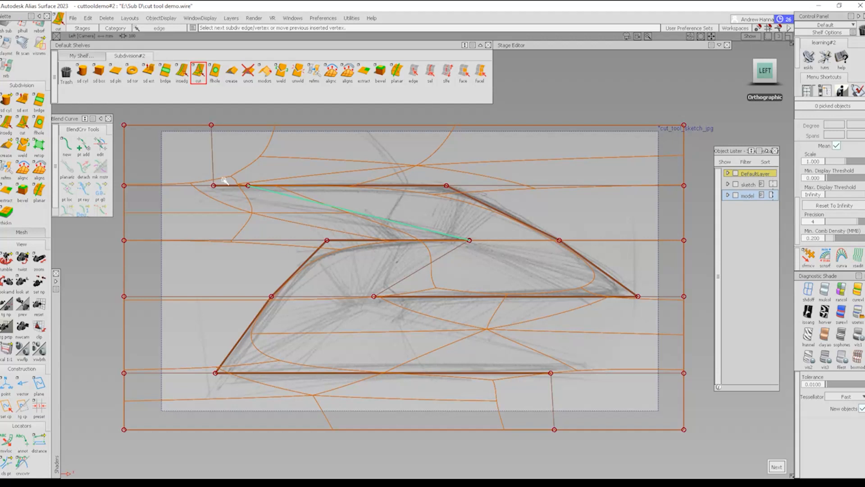
key("space")
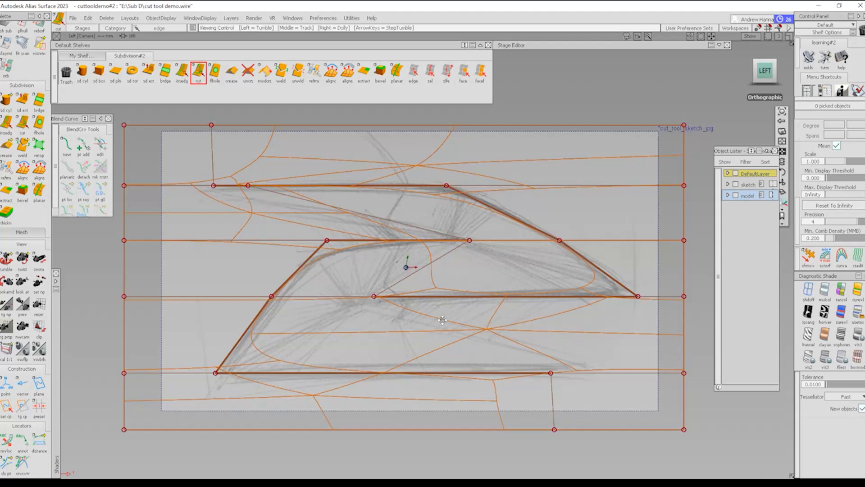
Cut a new edge from a point near the right end of the lowest line up to the inner vertex of the central line.
middle_click_drag(405, 264, 386, 212, "alt+shift")
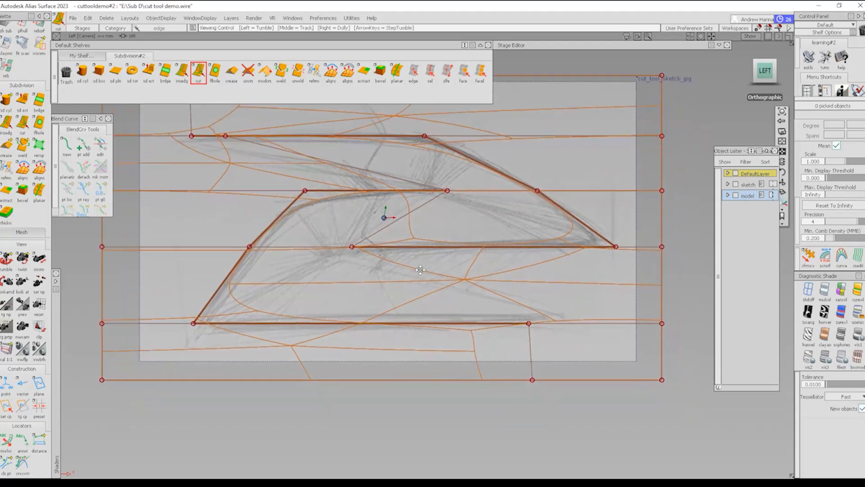
left_click(495, 323)
left_click(354, 247)
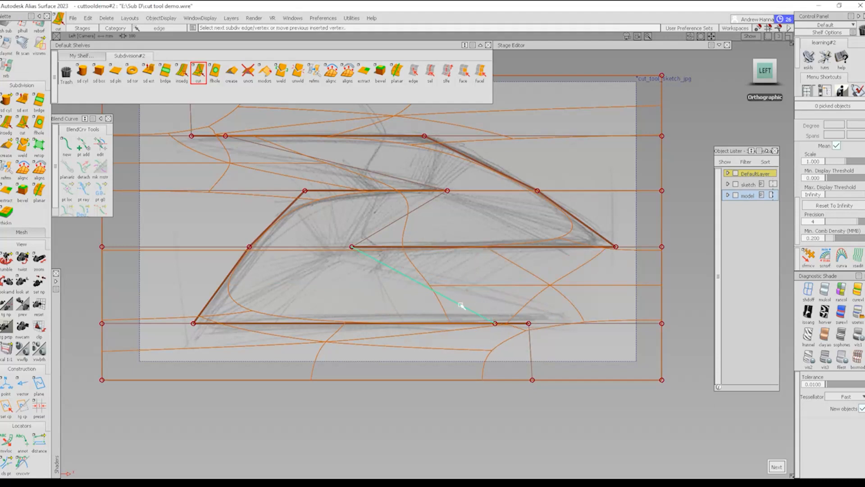
key("space")
Pick the two vertices at the right end of the lowest line and move them farther right along it.
left_click_drag(489, 330, 561, 334, "ctrl+shift")
middle_click_drag(563, 336, 581, 344, "ctrl+shift")
left_click_drag(552, 411, 542, 337, "ctrl+shift")
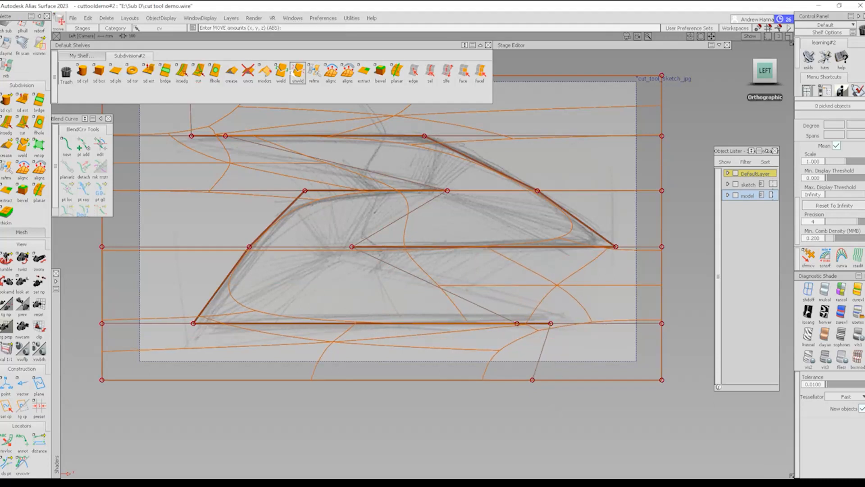
Turn the diagnostic shading off and cut an edge from the upper line's right corner vertex up to the plane's top border.
left_click(201, 75)
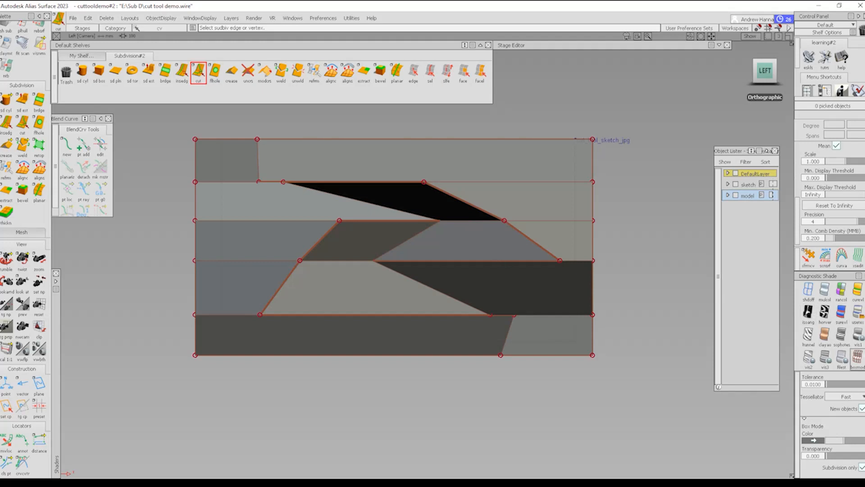
left_click(807, 290)
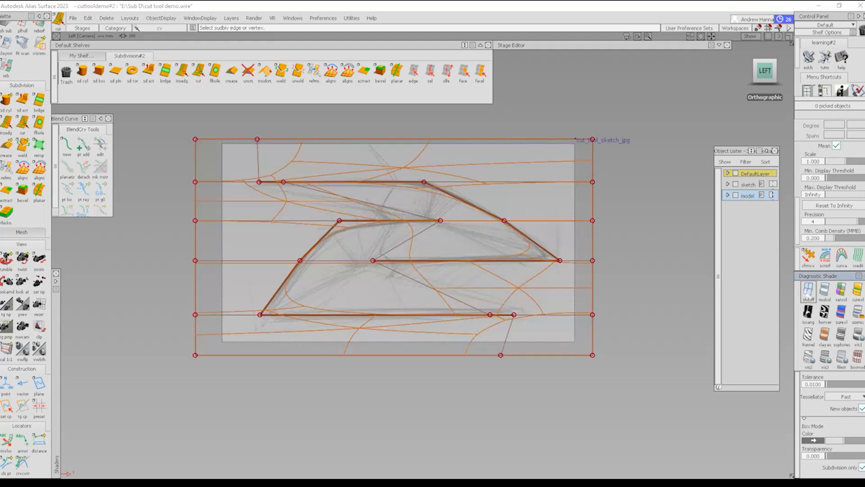
left_click(425, 181)
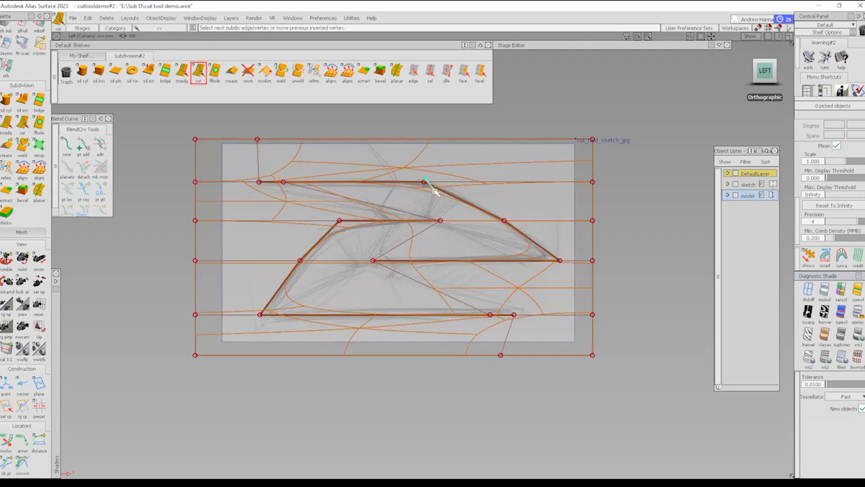
left_click(424, 192)
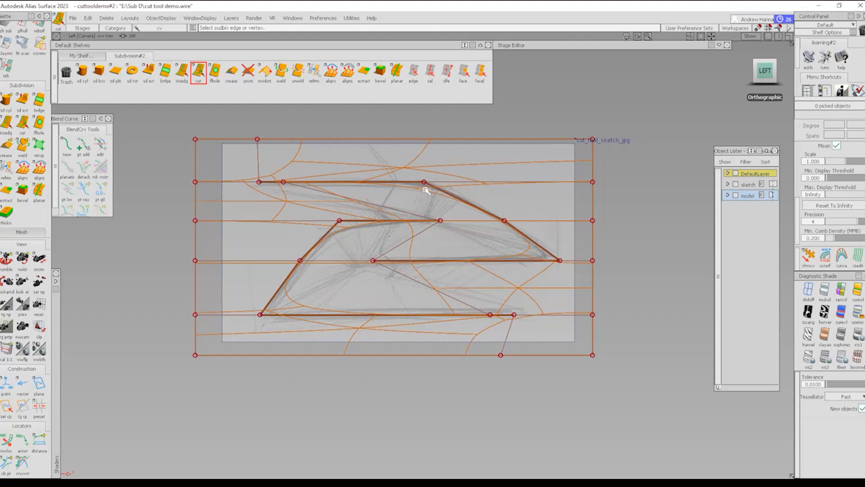
left_click(426, 189)
left_click(426, 140)
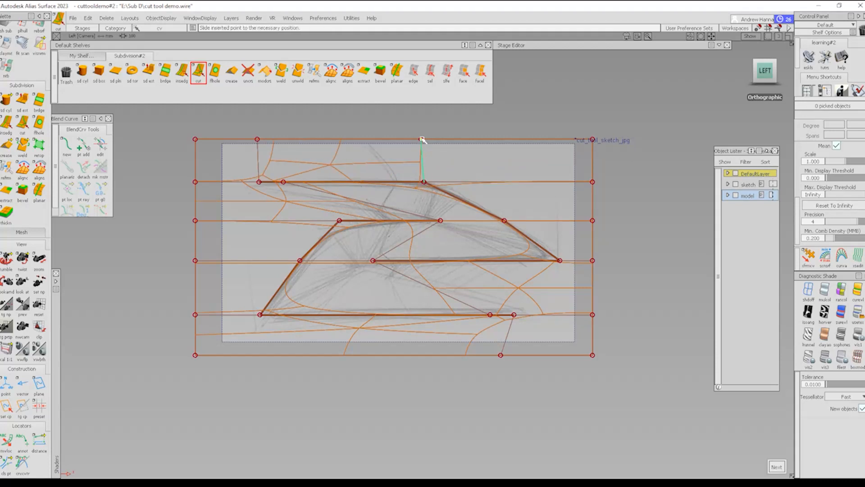
key("space")
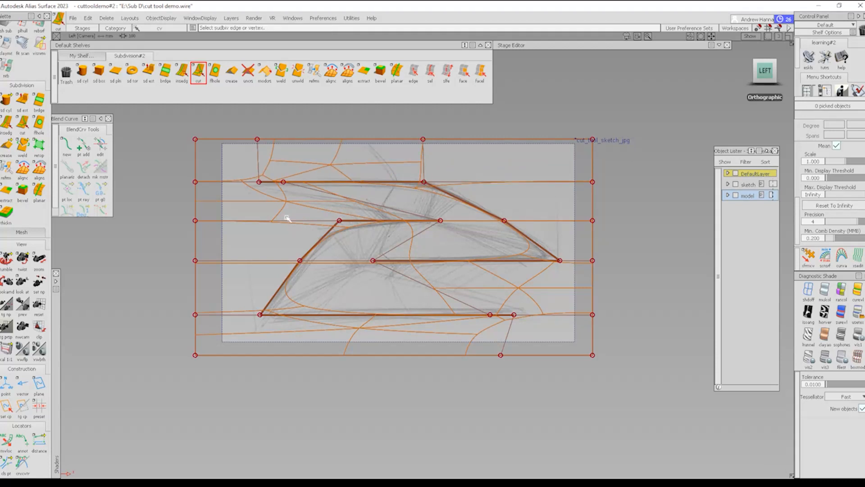
Cut an edge from the vertex inserted near the upper line's left end up to the plane's top border.
left_click(287, 190)
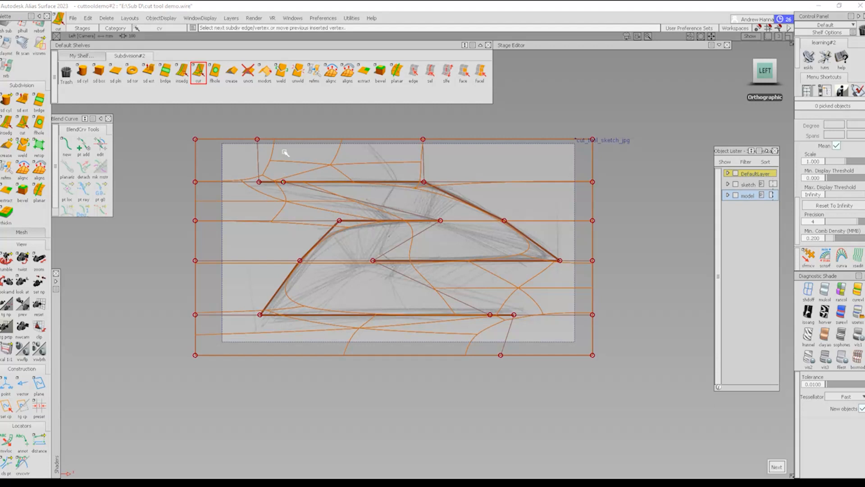
left_click(284, 140)
key("space")
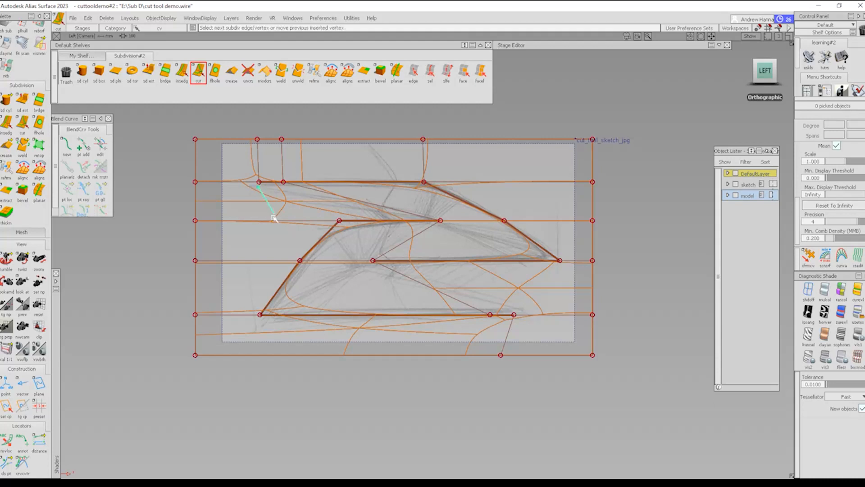
Cut an edge from the upper line's left end vertex to a point halfway along the crease that tops the left diagonal.
left_click(284, 182)
left_click(261, 186)
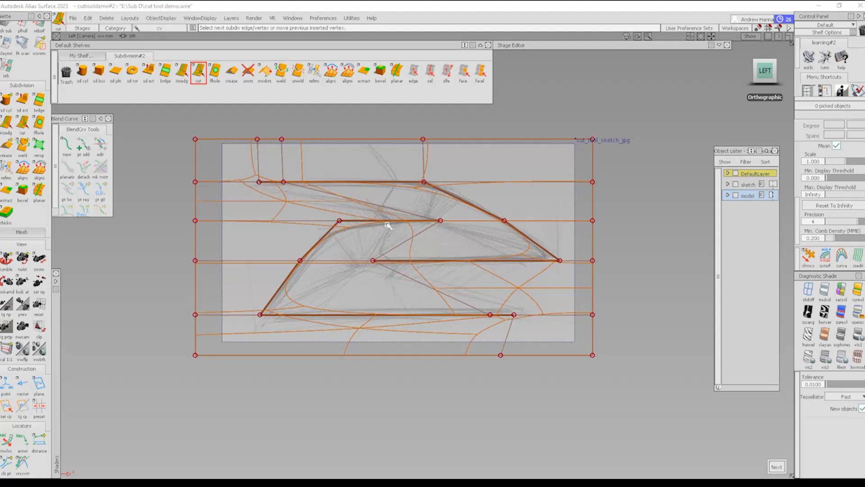
left_click(386, 221)
Cut from the left diagonal's top vertex to a point left of the upper line's end and on to the plane's top border.
left_click(331, 222)
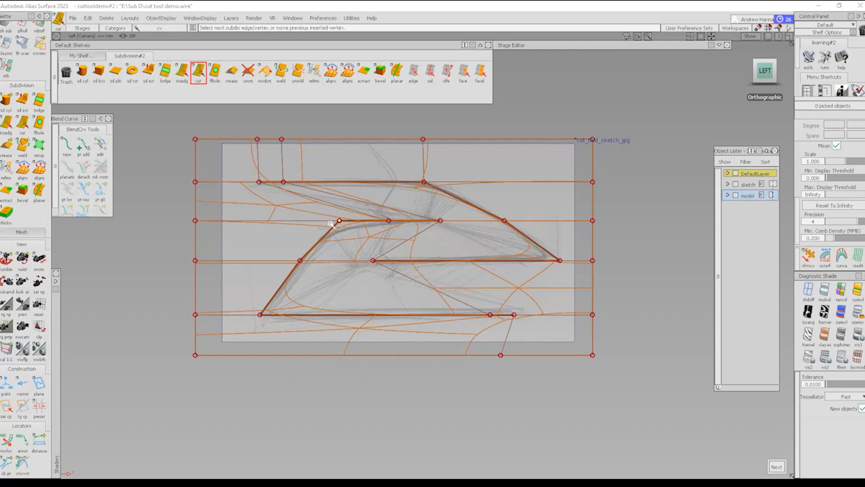
left_click(222, 182)
left_click(222, 182)
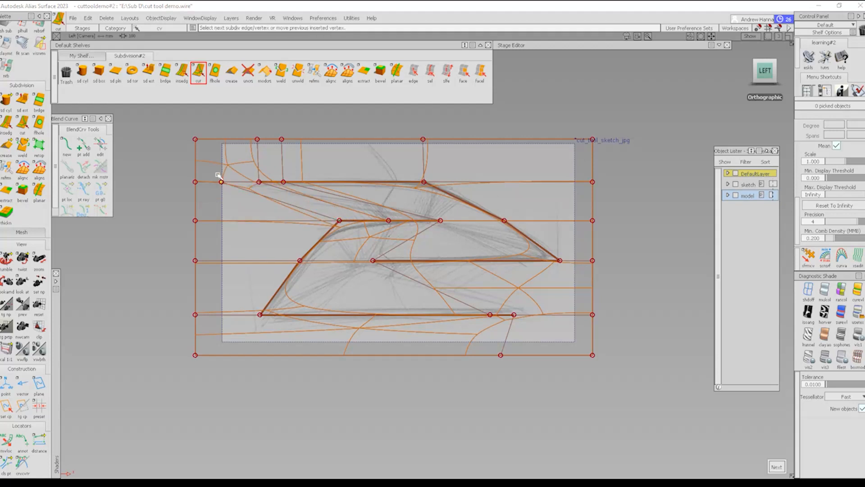
left_click(218, 140)
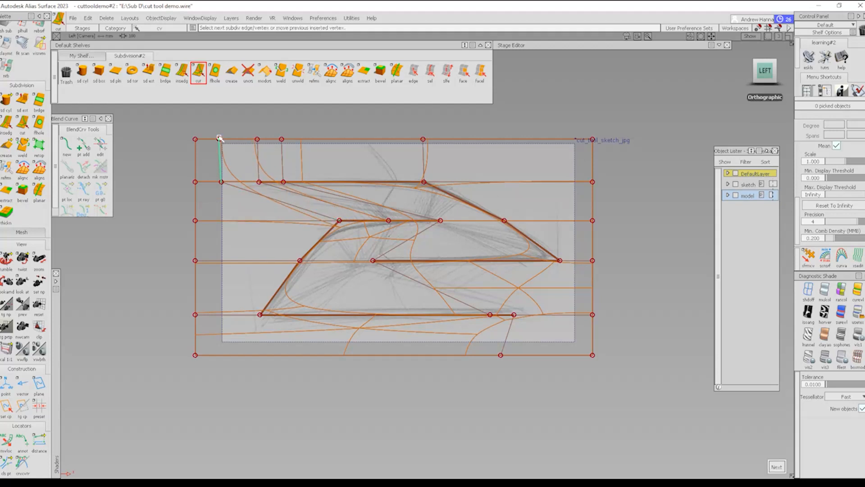
left_click(219, 140)
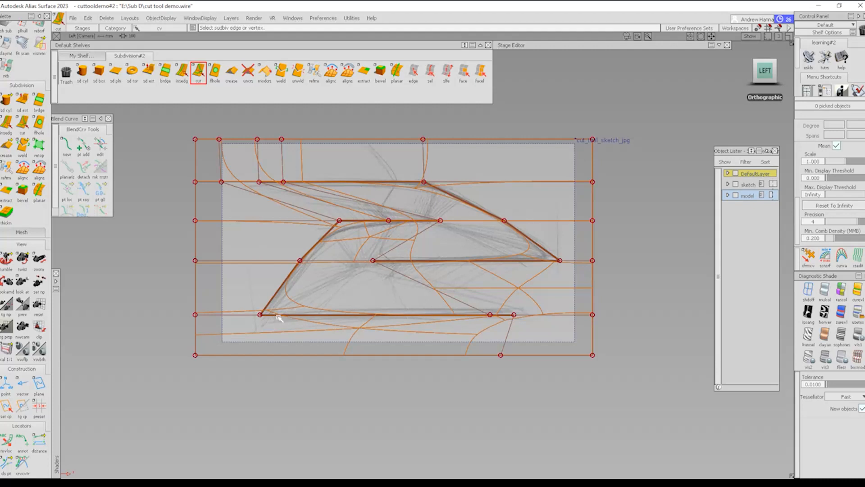
Cut an edge from a point near the lowest line's left end down to the bottom border, with Shade-Sky shading on.
left_click(301, 314)
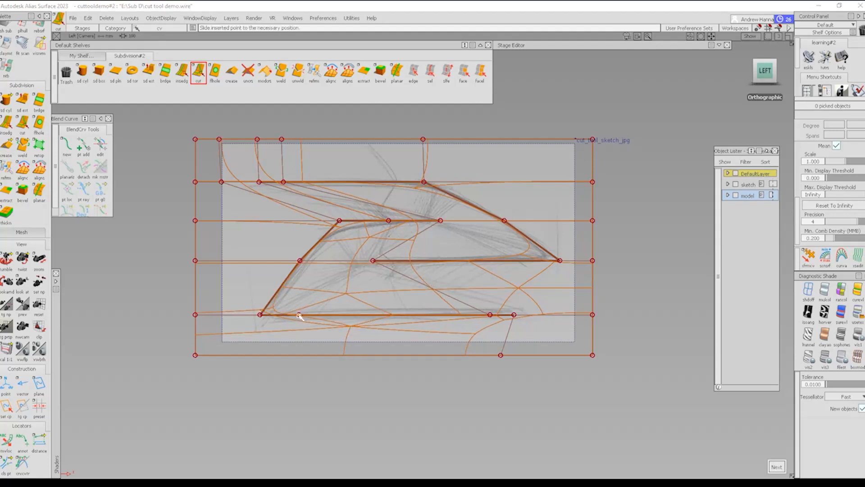
left_click(857, 312)
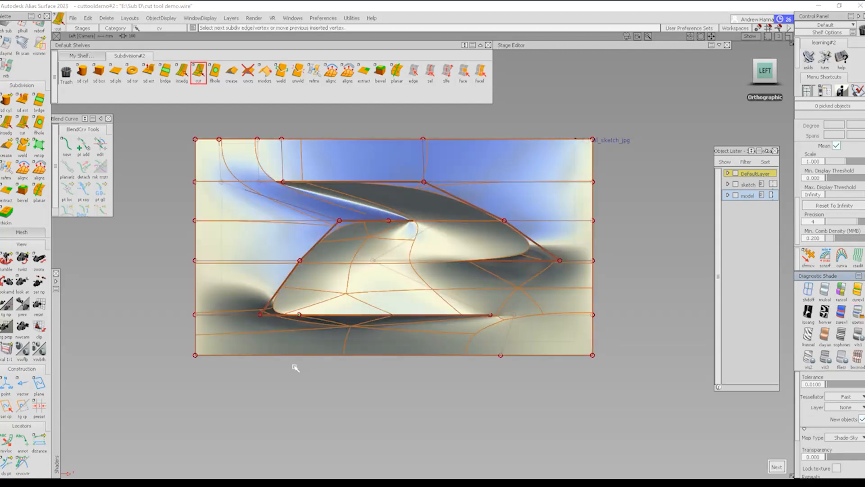
key("ctrl+z")
mouse_move(307, 316)
left_mouse_down()
mouse_move(283, 316)
mouse_move(290, 315)
left_mouse_up()
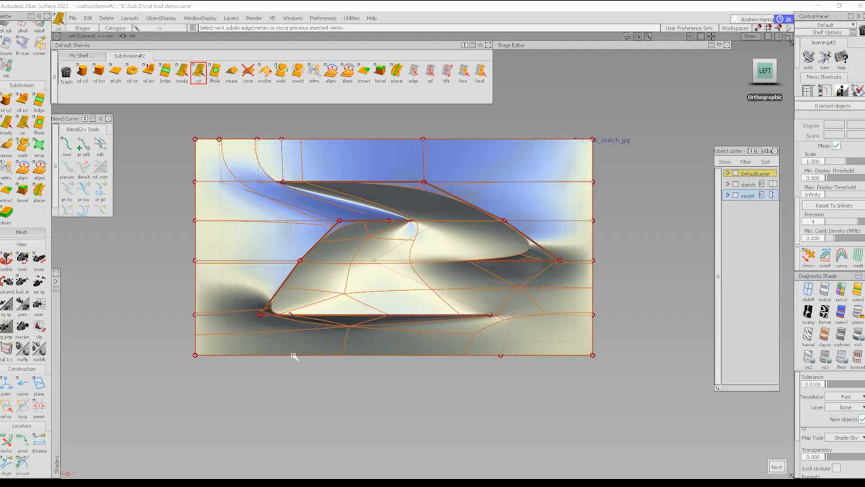
left_click_drag(294, 356, 286, 356)
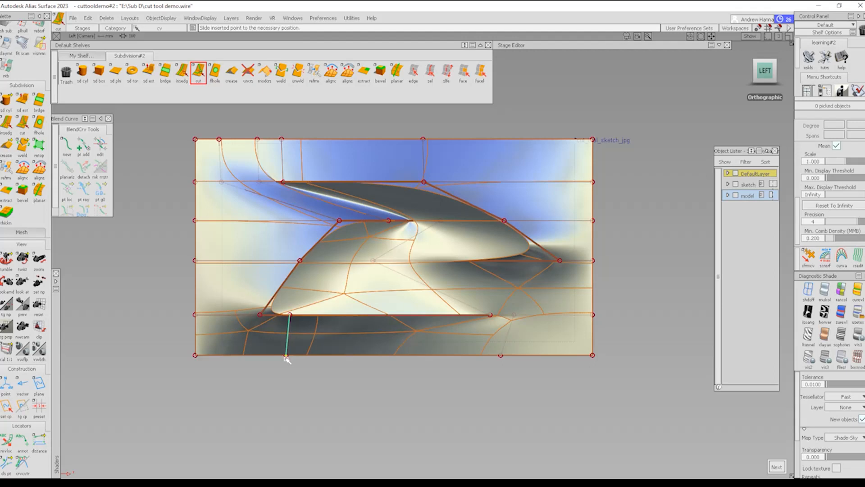
key("space")
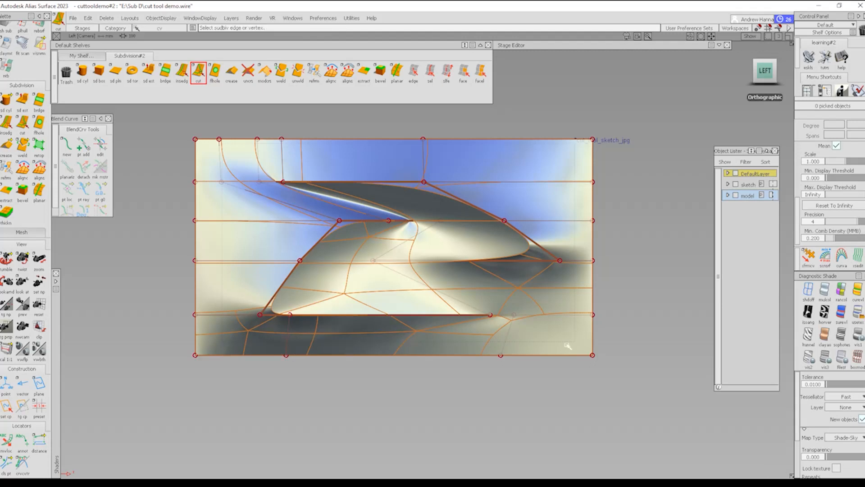
Cut an edge from the lowest line's left corner vertex down to the plane's bottom border.
left_click(260, 315)
left_click(256, 356)
key("space")
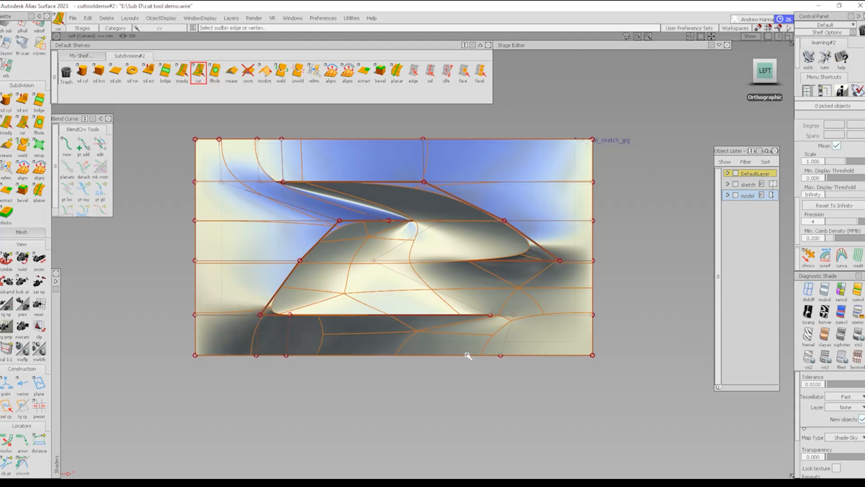
Switch to box-mode shading and cut an edge from the lowest line's second vertex from its right end down to the bottom border.
left_click(857, 358)
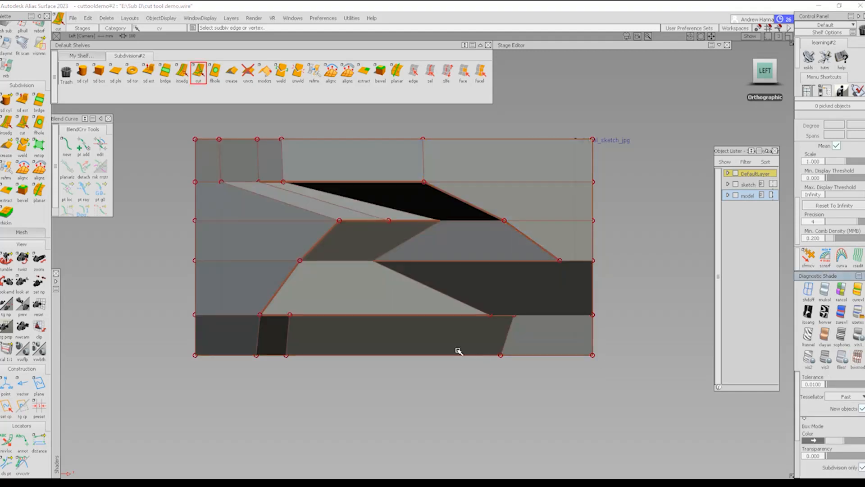
left_click(490, 316)
left_click(467, 356)
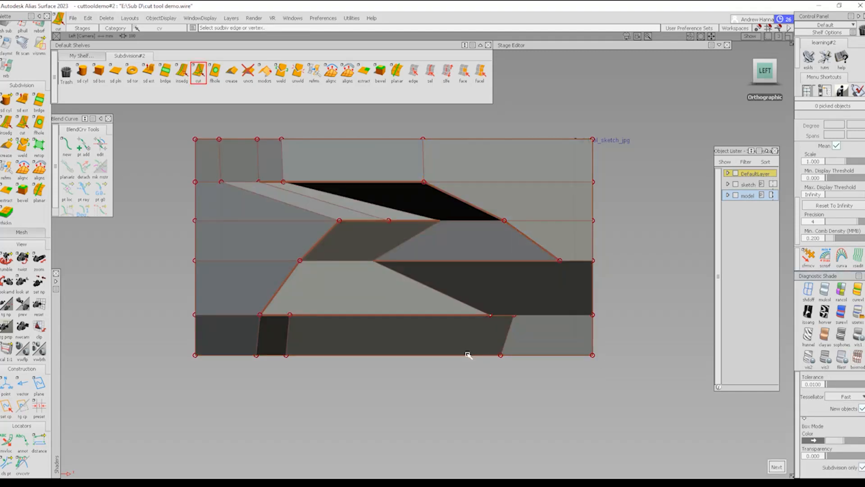
key("space")
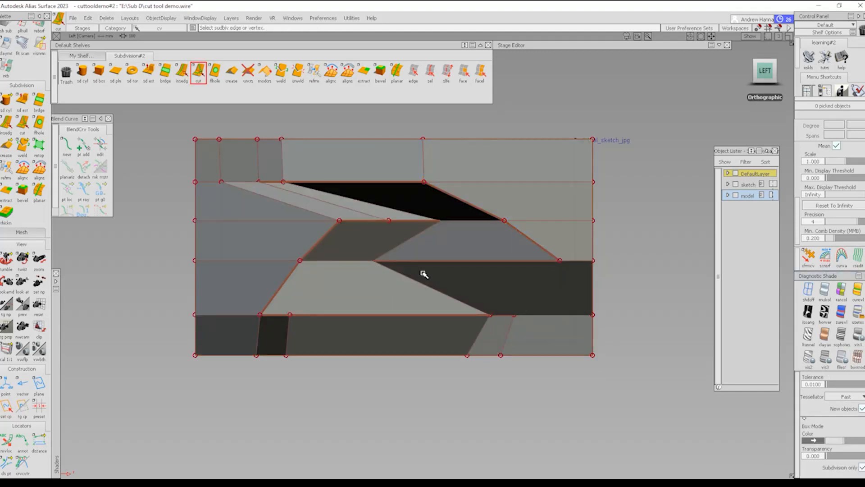
Cut an edge from the lowest line's right end vertex up to the central line, just left of the right-hand tip.
left_click(515, 316)
left_click(515, 316)
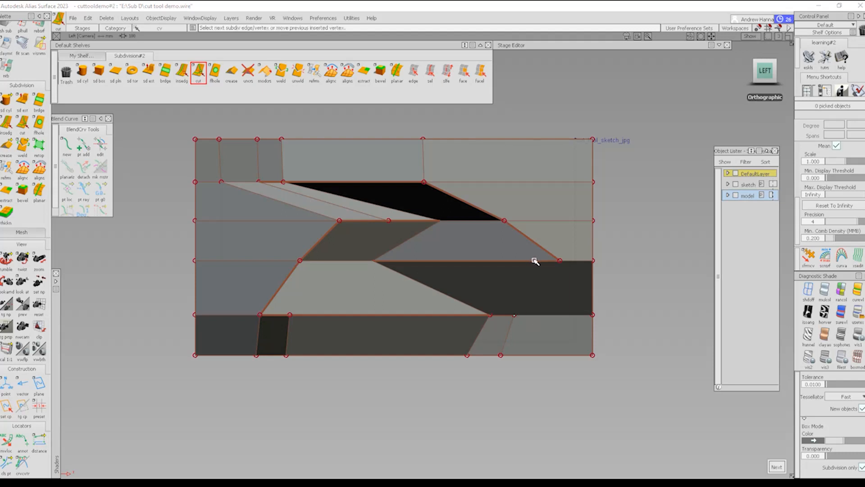
left_click(537, 260)
key("space")
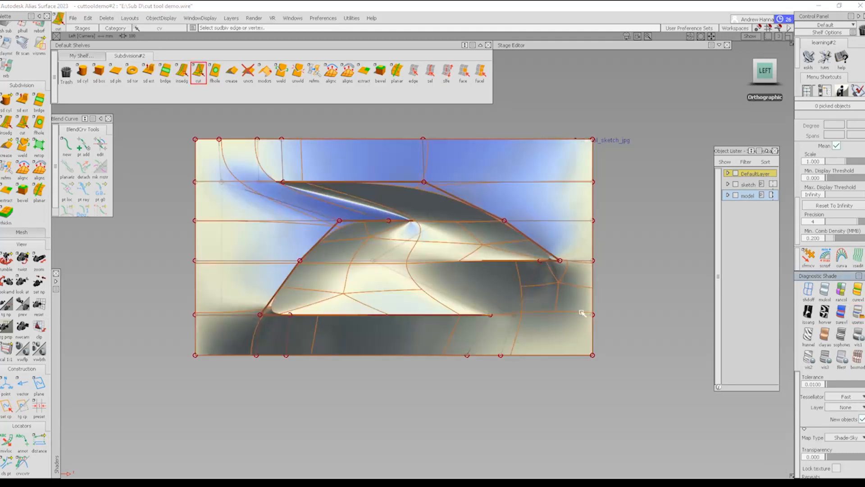
Examine the refined surface with the Shade-Sky reflection map and the model lines hidden.
right_click_drag(385, 287, 405, 272, "ctrl+shift")
right_click_drag(535, 326, 474, 290, "ctrl+shift")
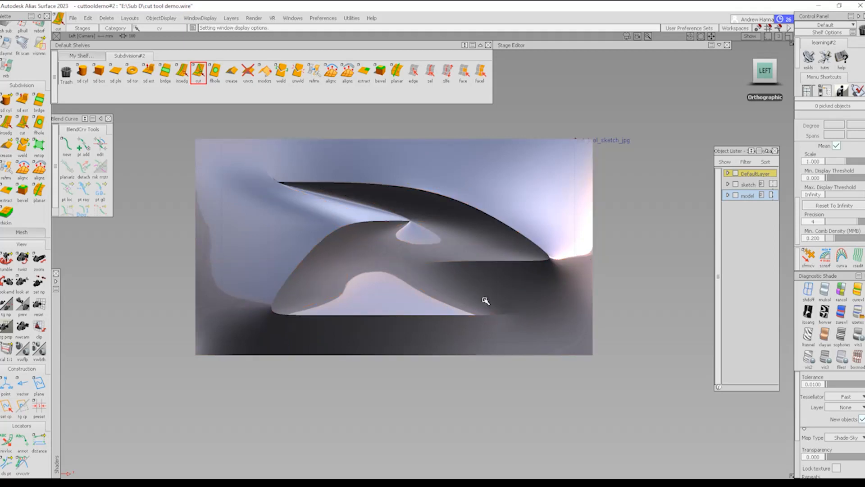
right_click_drag(624, 327, 579, 302, "ctrl+shift")
Switch to box-mode shading and insert a horizontal edge row across the plane just below the upper line.
left_click(858, 359)
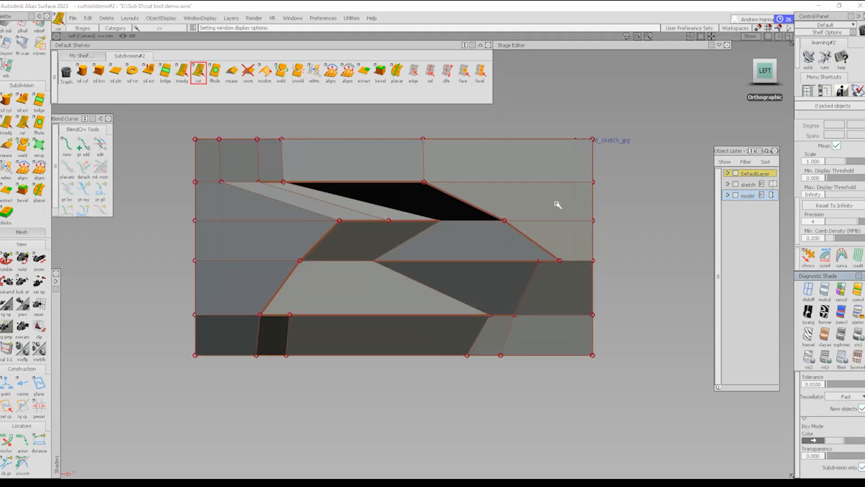
left_click(181, 71)
left_click_drag(444, 197, 448, 195)
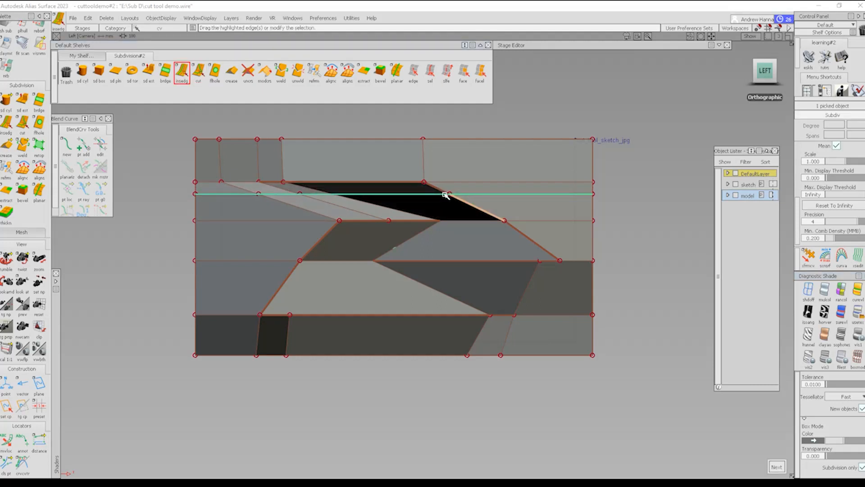
key("space")
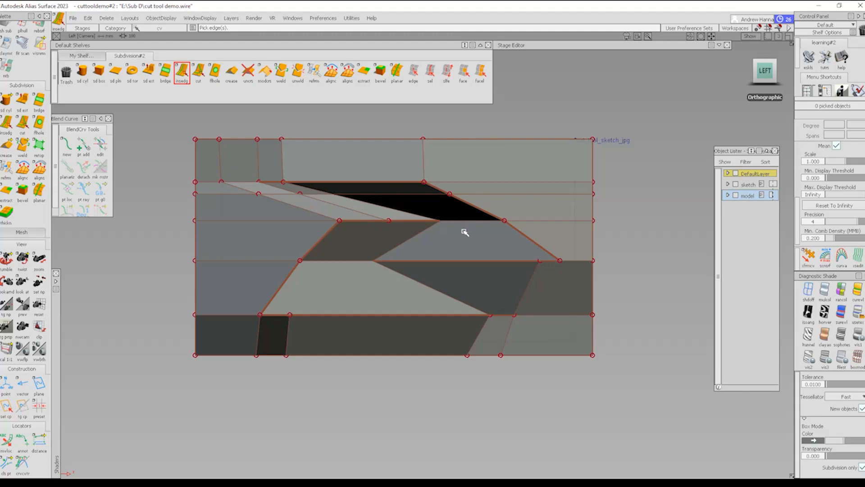
Cut an edge from the vertex beside the right-hand tip through the upper line to the top border, and another from the tip to the bottom border.
left_click(199, 72)
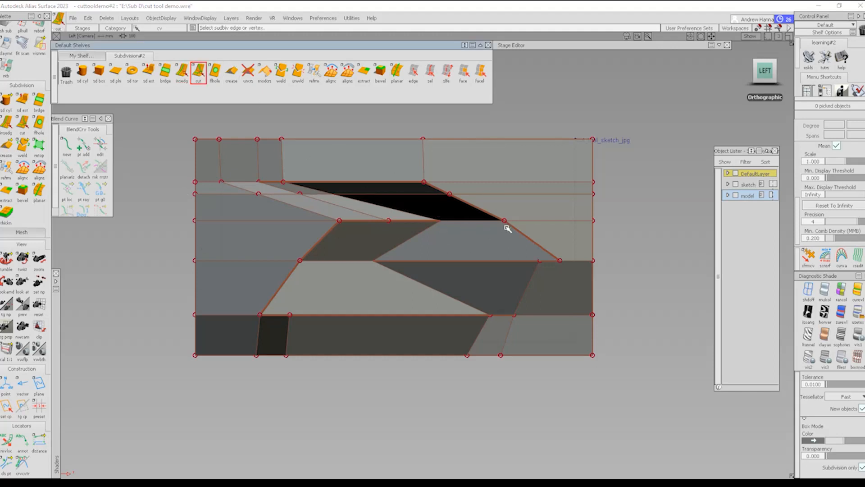
left_click(540, 260)
left_click(395, 180)
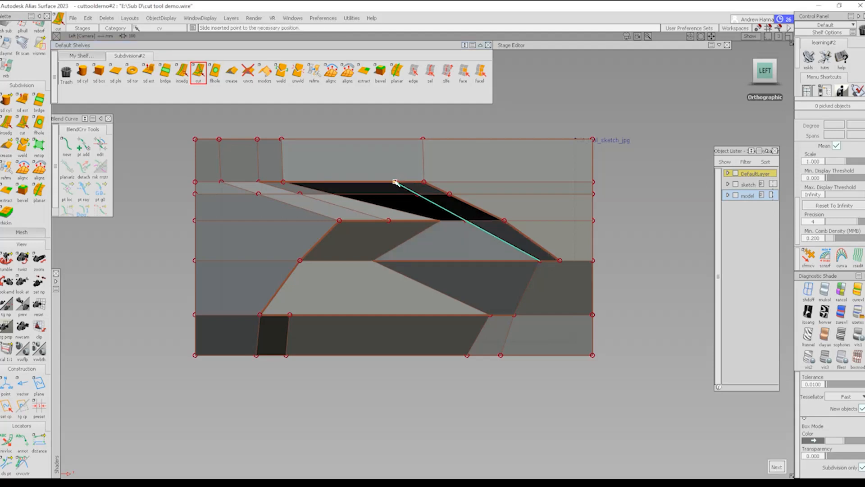
left_click(382, 140)
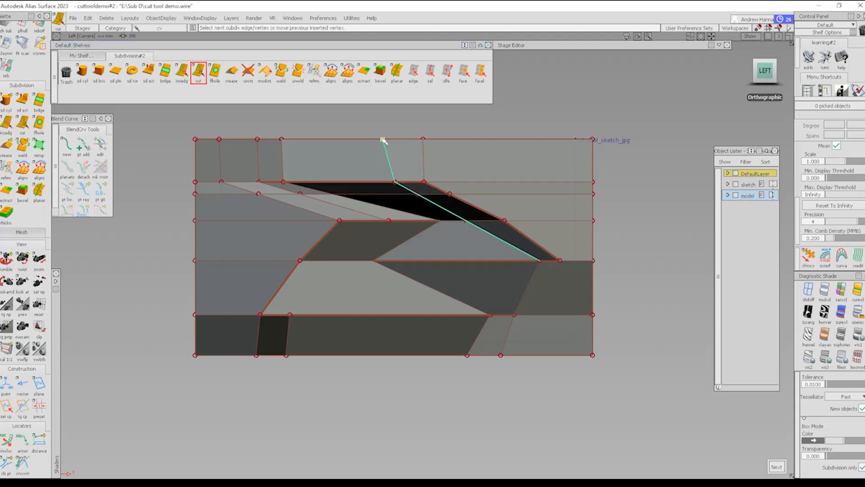
key("space")
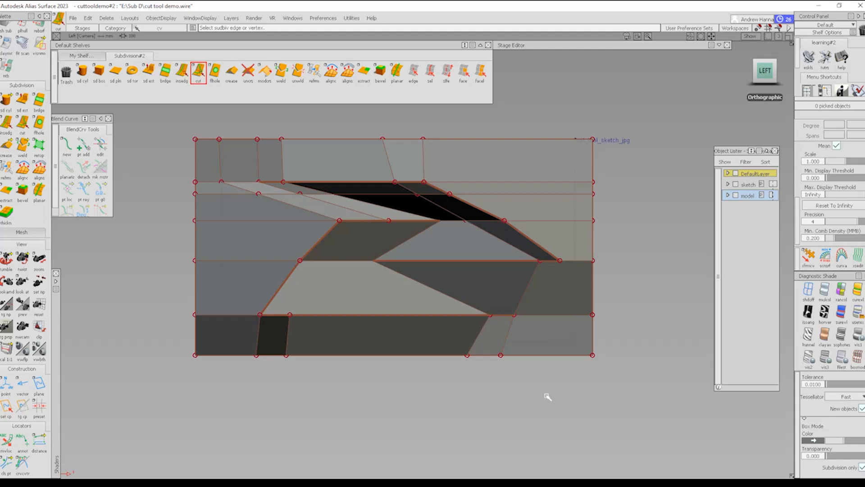
left_click(563, 356)
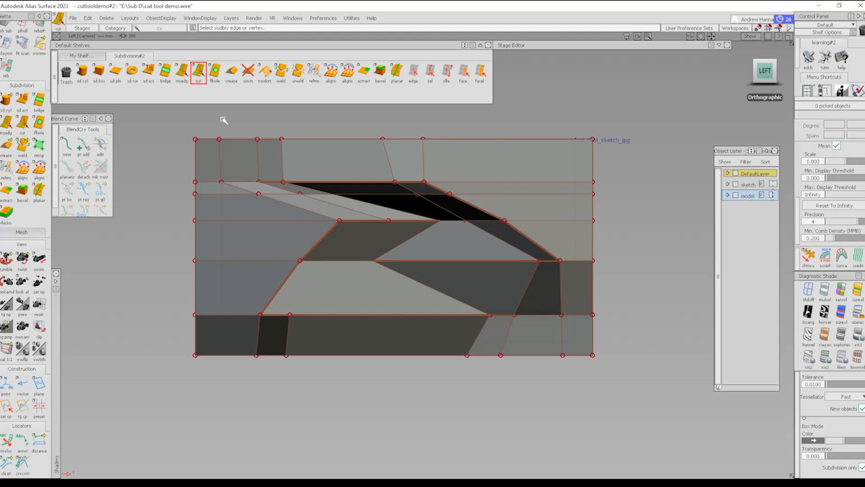
Cut an edge from the lowest line's second vertex through the central line to the arch's top edge, and crease the central line's short left extension.
left_click(289, 313)
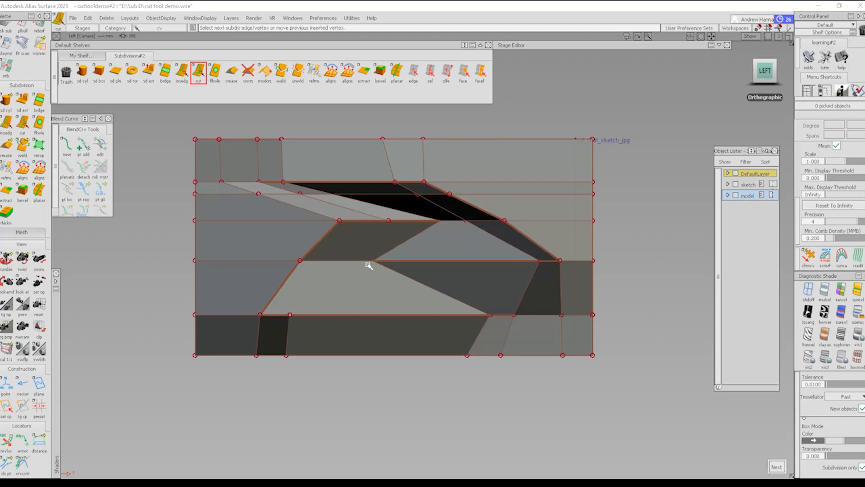
left_click(353, 260)
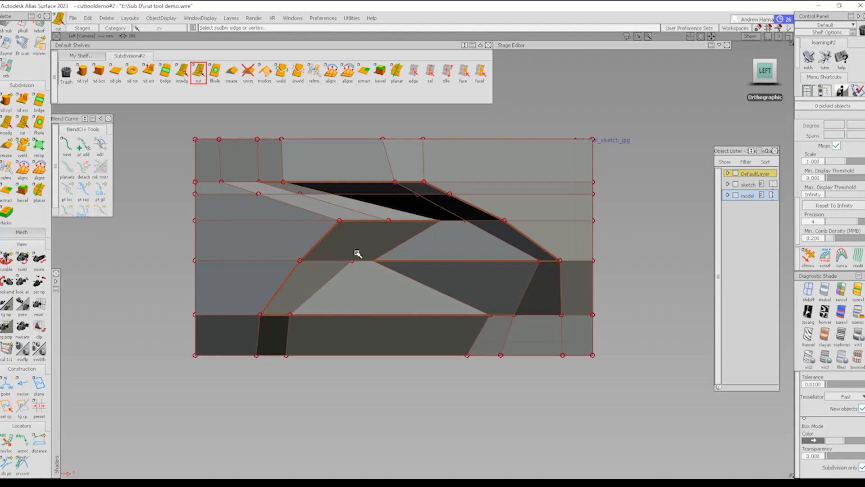
left_click(388, 222)
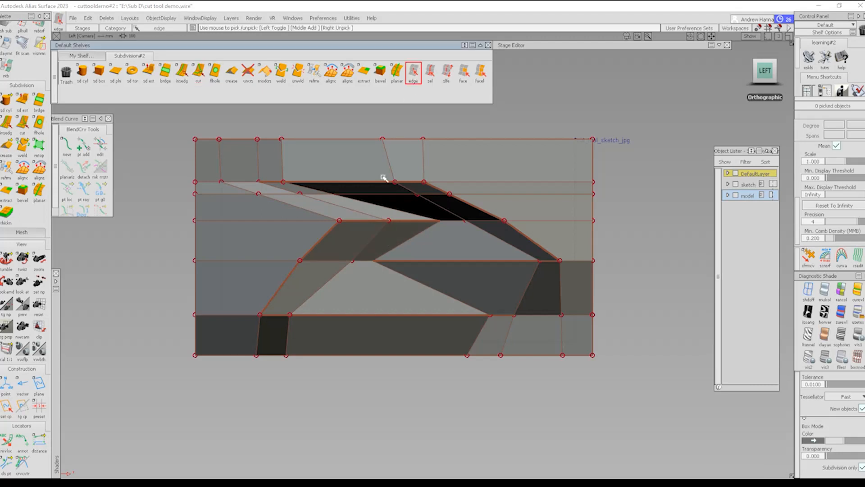
left_click(365, 262)
left_click(231, 80)
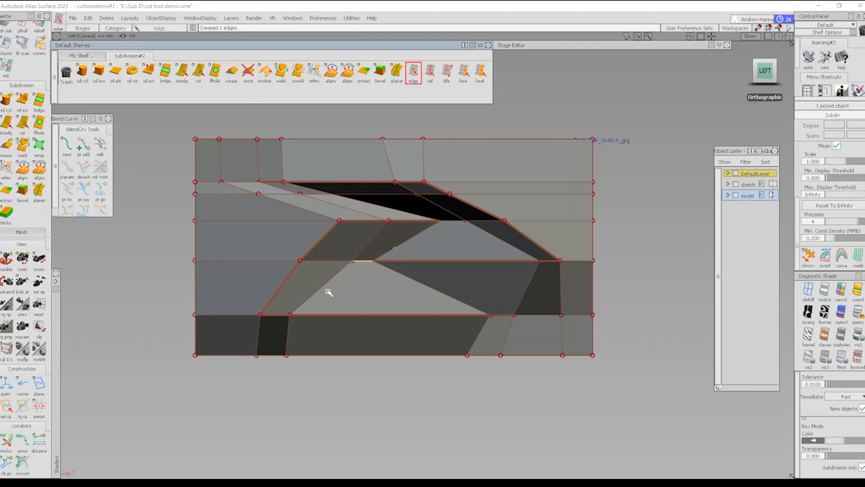
Examine the smooth reflective surface from a tilted view and the left view, and turn shading off to compare it with the sketch.
left_click_drag(196, 328, 310, 247, "ctrl+shift")
left_click_drag(425, 390, 471, 322, "ctrl+shift")
right_click_drag(458, 232, 360, 269, "alt+shift")
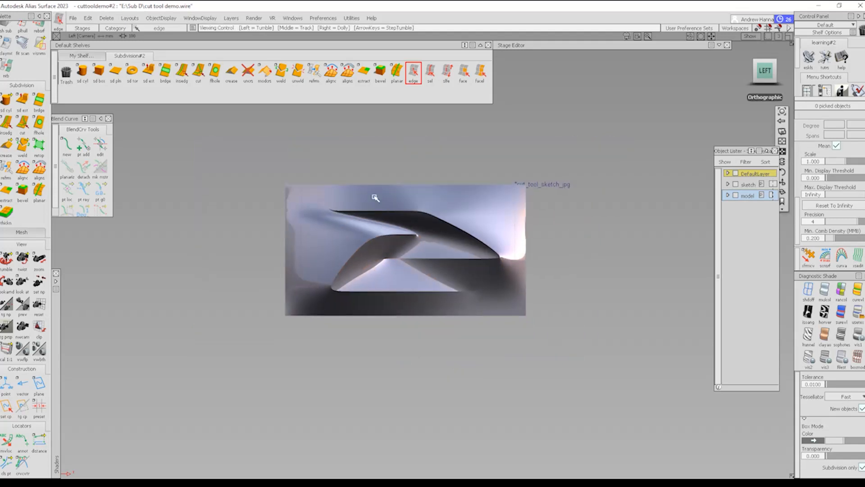
mouse_move(372, 193)
left_mouse_down("alt+shift")
mouse_move(550, 251)
mouse_move(611, 287)
mouse_move(302, 275)
left_mouse_up("alt+shift")
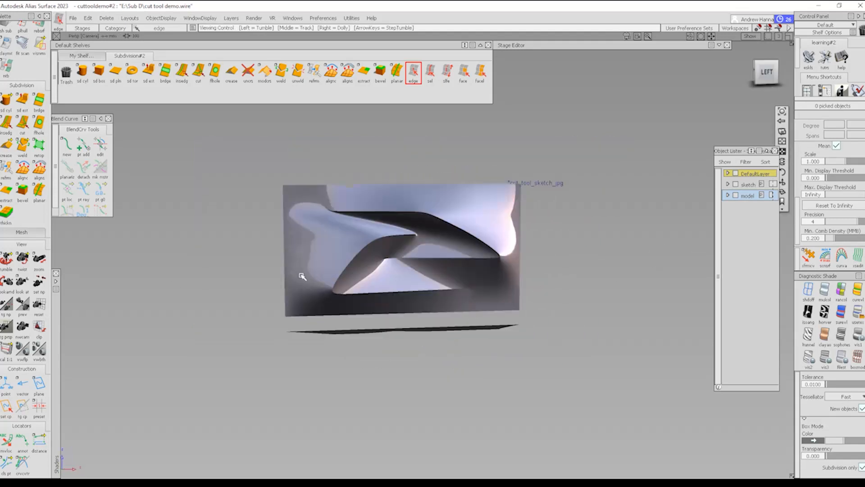
left_click(773, 74)
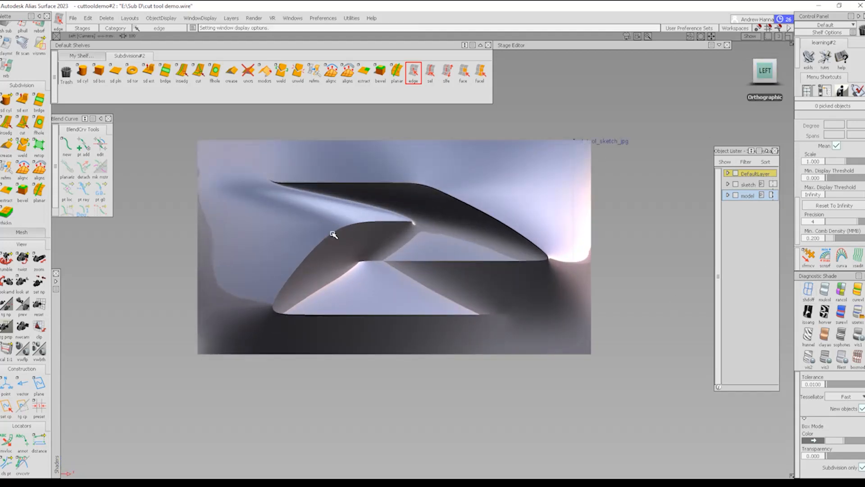
left_click(809, 291)
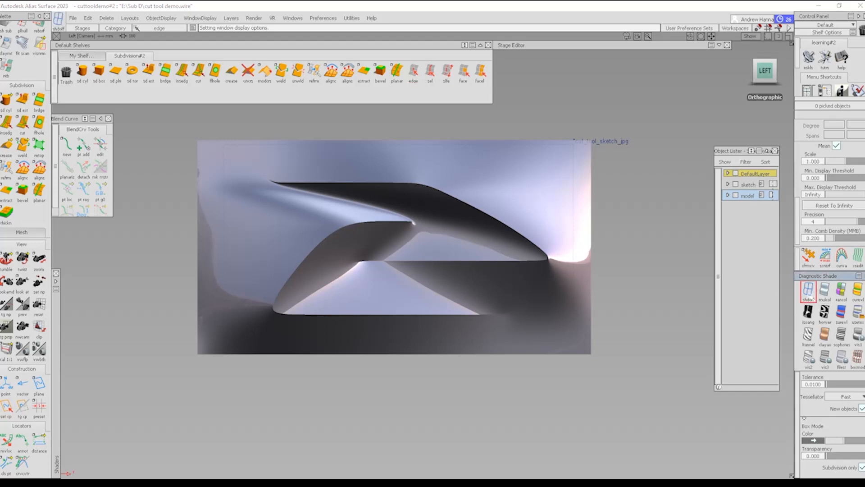
right_click_drag(483, 362, 362, 277, "ctrl+shift")
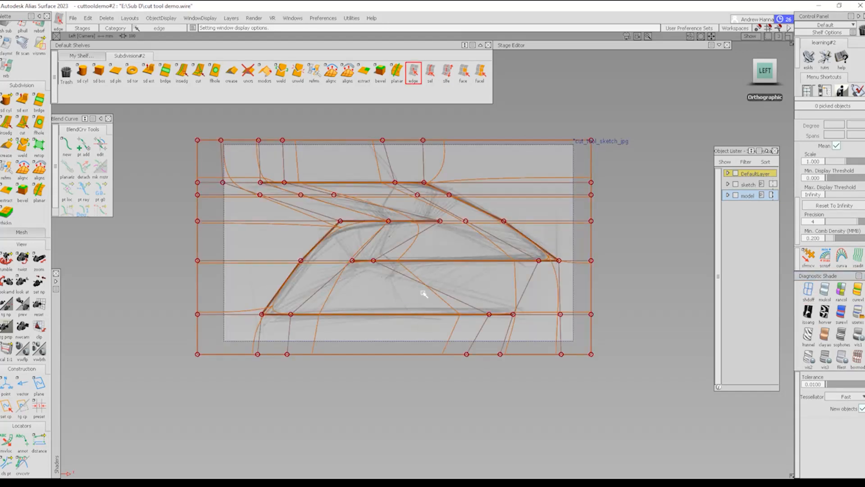
left_click_drag(557, 136, 607, 172, "ctrl+shift")
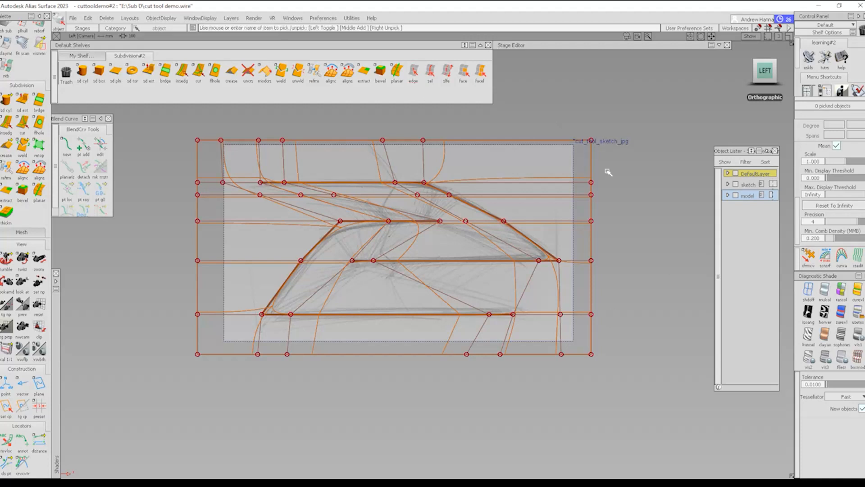
left_click(591, 200)
key("Delete")
mouse_move(323, 234)
left_mouse_down("alt+shift")
mouse_move(335, 284)
mouse_move(303, 313)
left_mouse_up("alt+shift")
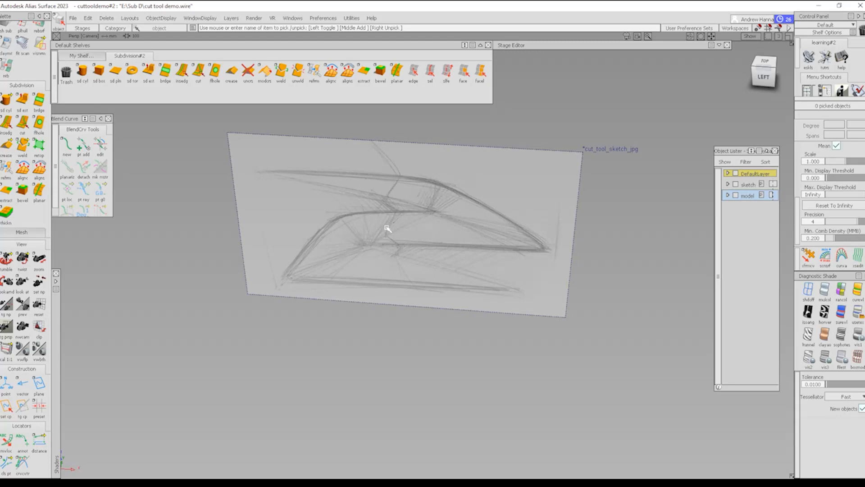
key("ctrl+z")
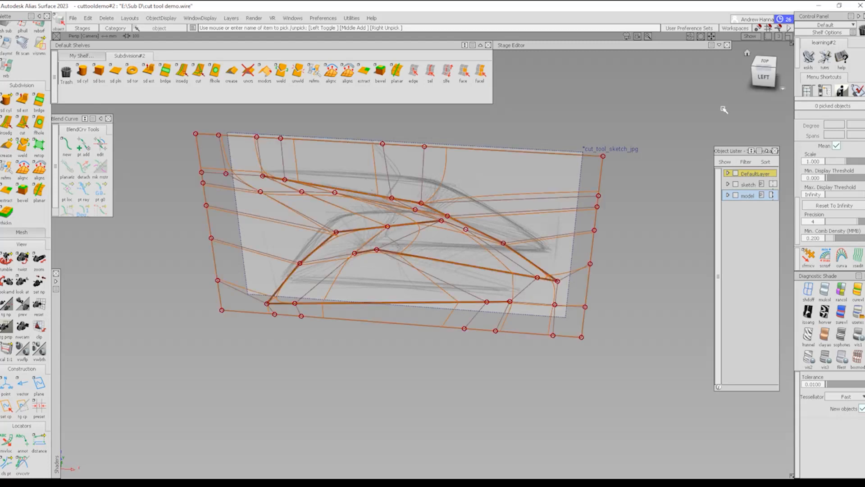
left_click(761, 80)
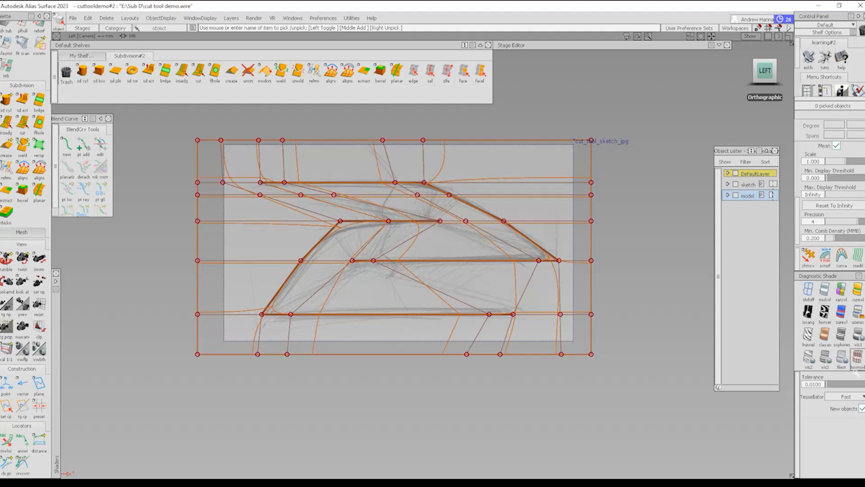
Compare the box-mode mesh with the sketch and shift the upper line's right bend vertex and the vertex below it slightly right.
left_click(858, 359)
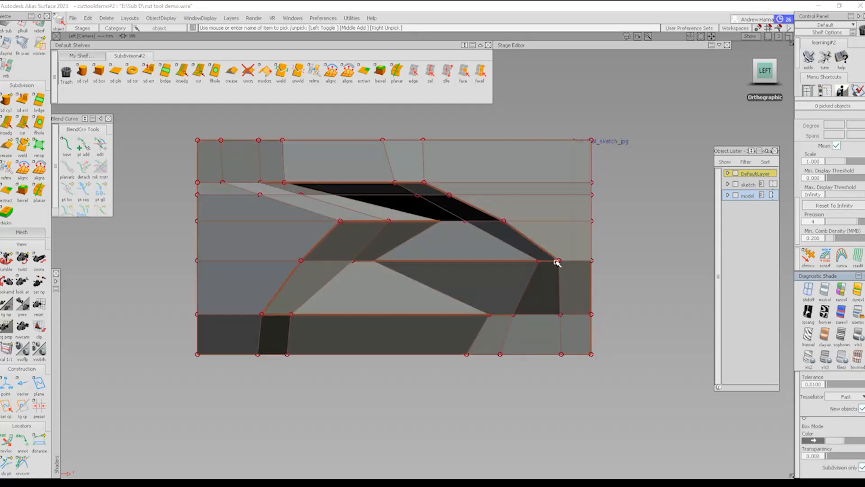
left_click(808, 289)
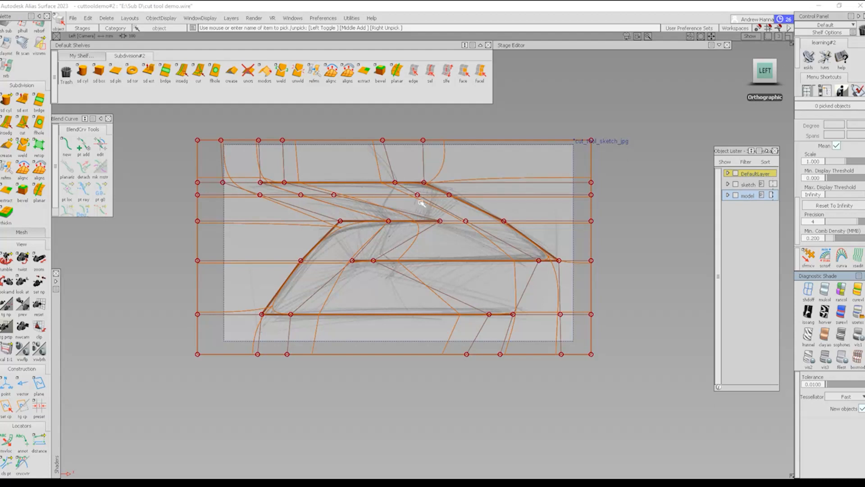
left_click(856, 357)
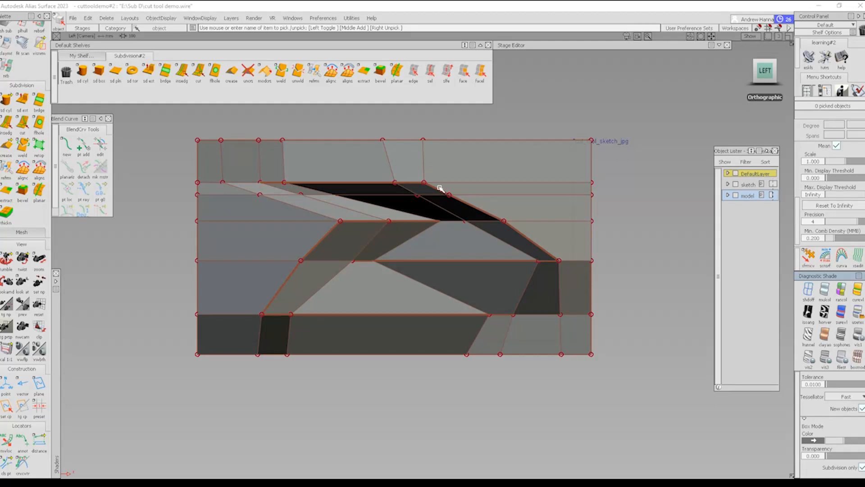
left_click_drag(390, 185, 470, 195, "ctrl+shift")
right_click_drag(473, 198, 485, 208, "ctrl+shift")
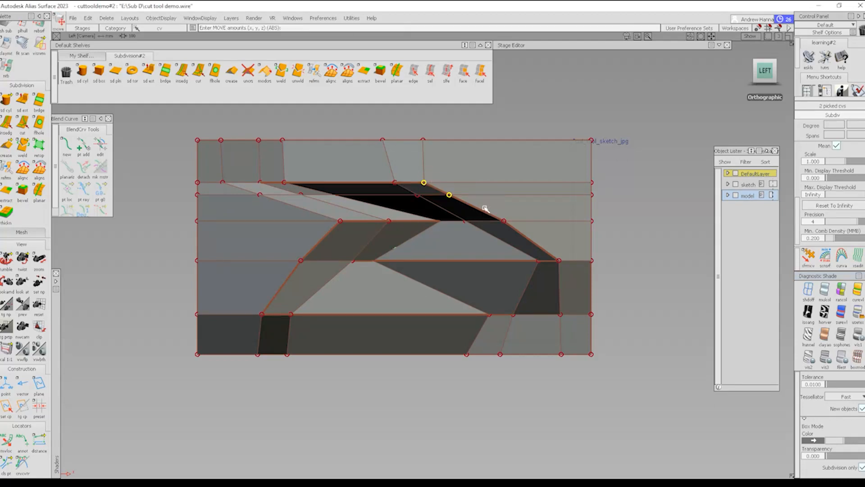
middle_click_drag(486, 208, 496, 216)
Shift the second vertex of the upper line's right-hand slope slightly further right to round the bend.
left_click_drag(483, 292, 480, 225, "ctrl+shift")
left_click_drag(440, 195, 471, 203, "ctrl+shift")
right_click_drag(478, 225, 498, 211, "ctrl+shift")
middle_click_drag(483, 224, 487, 227)
Shift the third vertex down the upper line's right-hand slope slightly right to bow the curve outward.
left_click_drag(520, 292, 514, 251, "ctrl+shift")
left_click_drag(496, 220, 514, 228, "ctrl+shift")
right_click_drag(533, 253, 535, 230, "ctrl+shift")
middle_click_drag(538, 227, 545, 228)
left_click_drag(563, 315, 561, 266, "ctrl+shift")
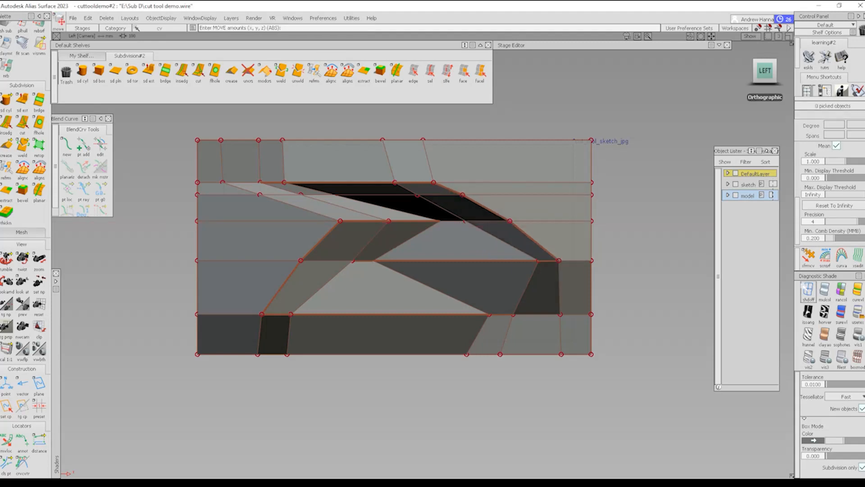
Turn shading off, insert an edge row just above the central line, and raise its vertex on the arch's left slope.
left_click(807, 289)
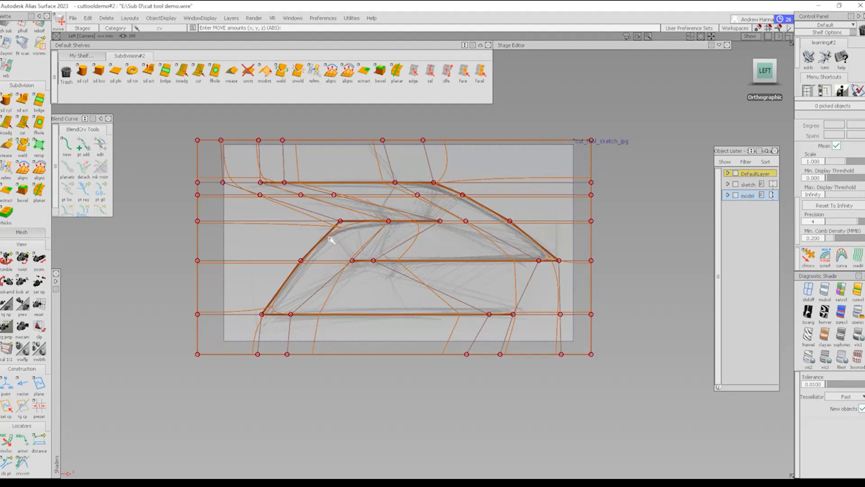
left_click(185, 74)
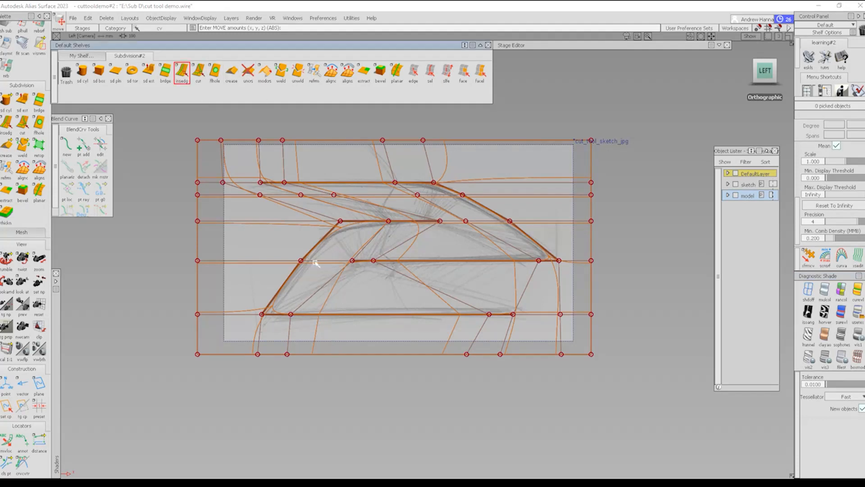
left_click_drag(323, 238, 314, 247)
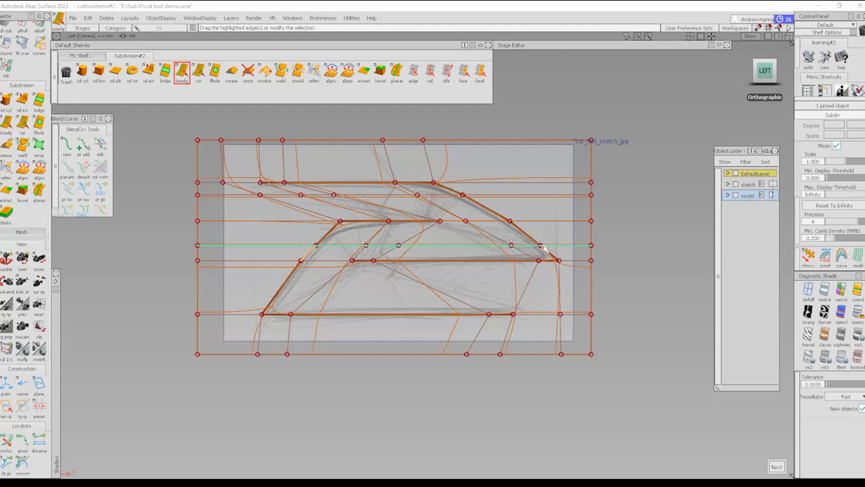
left_click(379, 289)
left_click_drag(308, 245, 335, 251, "ctrl+shift")
middle_click_drag(328, 287, 328, 273, "ctrl+shift")
right_click_drag(328, 265, 341, 259)
Move the arch's left-slope vertex at central-line height down along the slope, close to the lowest line.
left_click_drag(318, 341, 319, 301, "ctrl+shift")
left_click_drag(262, 261, 316, 269, "ctrl+shift")
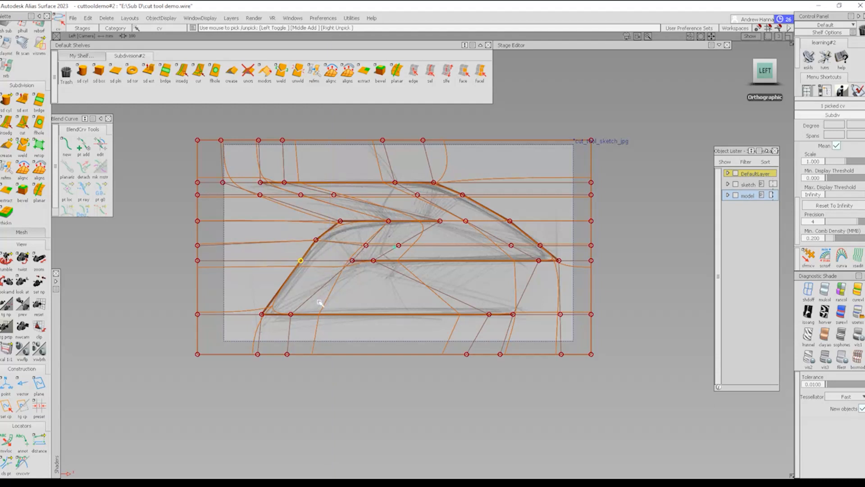
middle_click_drag(328, 302, 328, 270, "ctrl+shift")
left_click_drag(329, 270, 309, 308)
Lower the matching vertex on the plane's left border to about the height of the moved arch vertex.
left_click_drag(274, 339, 273, 301, "ctrl+shift")
left_click_drag(161, 269, 196, 267, "ctrl+shift")
left_click_drag(186, 250, 217, 272)
middle_click_drag(242, 293, 245, 255, "ctrl+shift")
right_click_drag(258, 260, 254, 295)
left_click_drag(281, 358, 292, 273, "ctrl+shift")
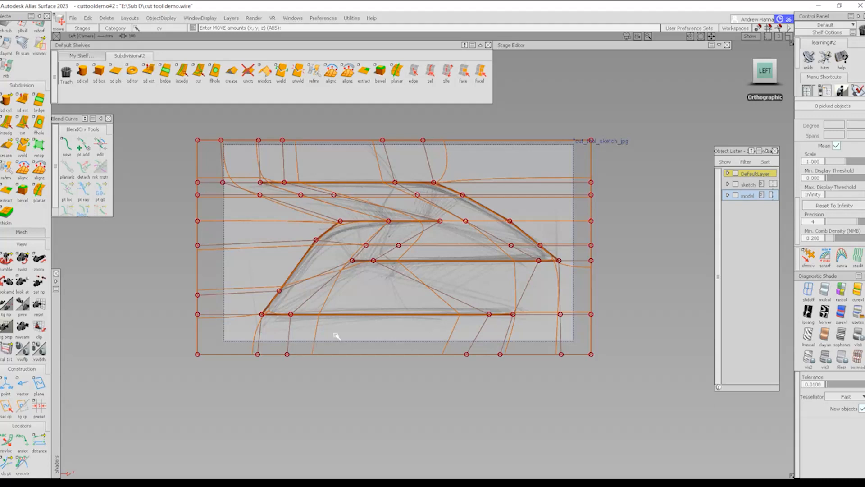
Nudge the lower vertex of the arch's left slope onto the sketched curve.
left_click_drag(295, 382, 288, 333, "ctrl+shift")
left_click_drag(222, 310, 274, 310, "ctrl+shift")
left_click_drag(265, 284, 297, 300)
middle_click_drag(333, 325, 340, 301, "ctrl+shift")
Reposition the arch's upper-left corner vertex and lower the next vertex down the slope to follow the sketched curve.
left_click_drag(382, 278, 381, 232, "ctrl+shift")
left_click_drag(293, 225, 353, 235, "ctrl+shift")
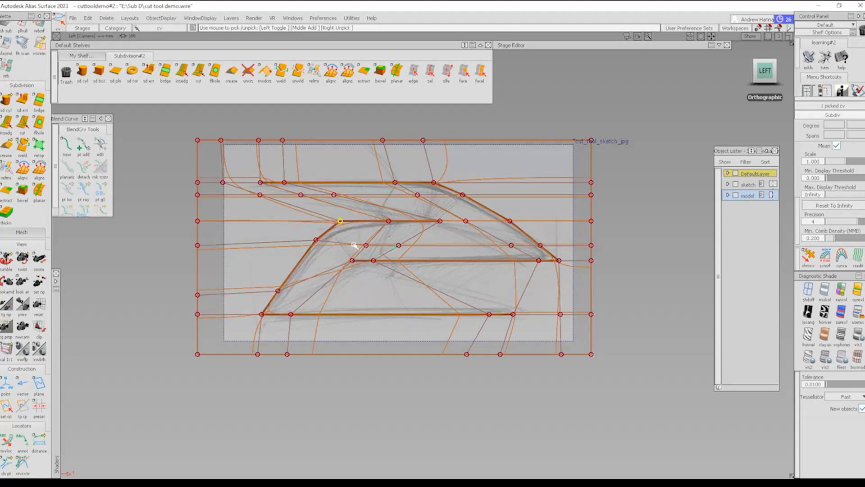
mouse_move(355, 246)
middle_mouse_down("ctrl+shift")
mouse_move(354, 220)
mouse_move(362, 237)
middle_mouse_up("ctrl+shift")
left_click_drag(328, 266, 332, 230, "ctrl+shift")
left_click_drag(267, 234, 305, 233, "ctrl+shift")
left_click_drag(307, 230, 328, 252)
middle_click_drag(324, 289, 332, 259, "ctrl+shift")
right_click_drag(331, 255, 330, 263)
Fine-tune the arch's corner height and move the middle vertex of its top edge slightly down and left.
left_click_drag(392, 260, 392, 219, "ctrl+shift")
left_click_drag(311, 217, 386, 232, "ctrl+shift")
right_click_drag(407, 245, 405, 247)
left_click_drag(388, 277, 387, 220, "ctrl+shift")
left_click_drag(384, 215, 409, 233)
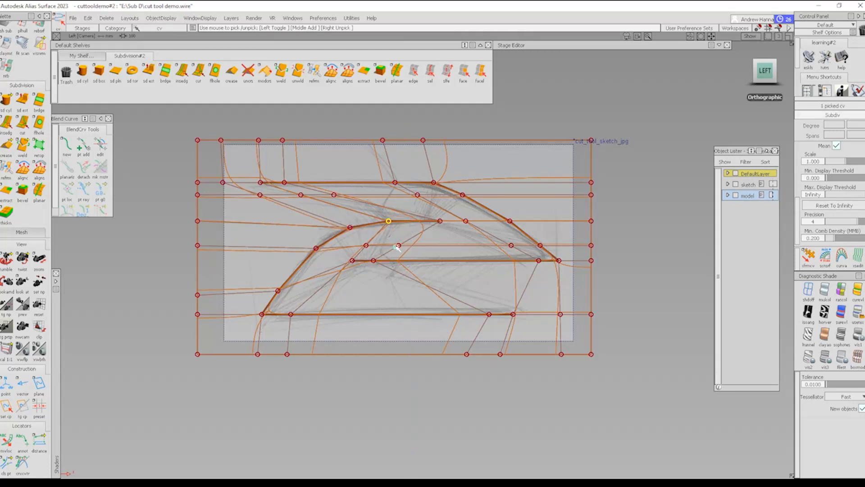
middle_click_drag(421, 255, 423, 232, "ctrl+shift")
right_click_drag(424, 234, 426, 237)
left_click_drag(425, 237, 418, 238)
Shift the arch's upper-left corner vertex slightly left to smooth the curve along the sketch.
left_click_drag(313, 275, 312, 238, "ctrl+shift")
left_click_drag(295, 225, 331, 224, "ctrl+shift")
left_click_drag(330, 221, 354, 236)
middle_click_drag(431, 241, 433, 220, "ctrl+shift")
middle_click_drag(444, 236, 436, 236)
Shift the upper line's right-hand vertices, from the bend down to the tip, slightly left to match the sketch.
left_click_drag(422, 272, 421, 232, "ctrl+shift")
left_click_drag(454, 198, 455, 199, "ctrl+shift")
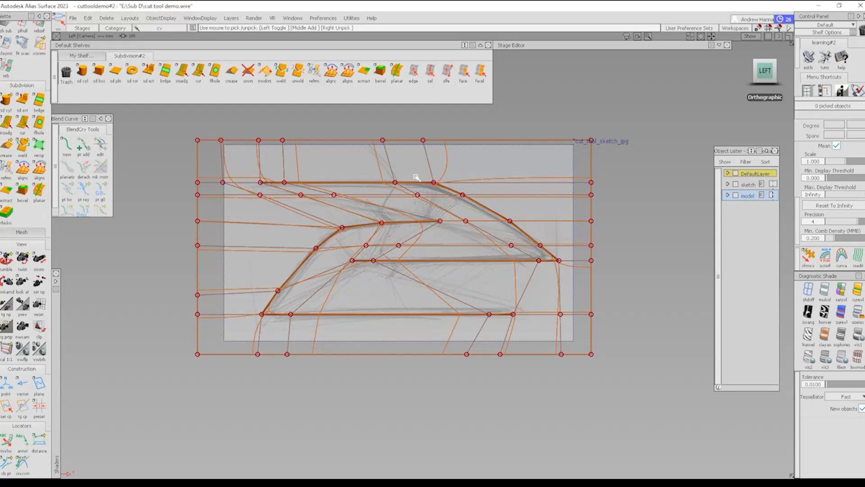
left_click_drag(416, 176, 571, 269)
middle_click_drag(596, 335, 606, 323, "ctrl+shift")
left_click_drag(530, 254, 549, 267)
left_click_drag(504, 241, 526, 251)
middle_click_drag(654, 331, 652, 287, "ctrl+shift")
left_click_drag(533, 338, 539, 272, "ctrl+shift")
middle_click_drag(604, 348, 633, 281, "ctrl+shift")
middle_click_drag(638, 287, 629, 292)
Fine-tune the vertex position beside the right-hand tip and display the surface with reflective shading.
left_click_drag(570, 322, 546, 257, "ctrl+shift")
middle_click_drag(546, 257, 553, 244, "ctrl+shift")
middle_click_drag(553, 243, 557, 244)
left_click_drag(507, 323, 440, 167, "ctrl+shift")
key("F1")
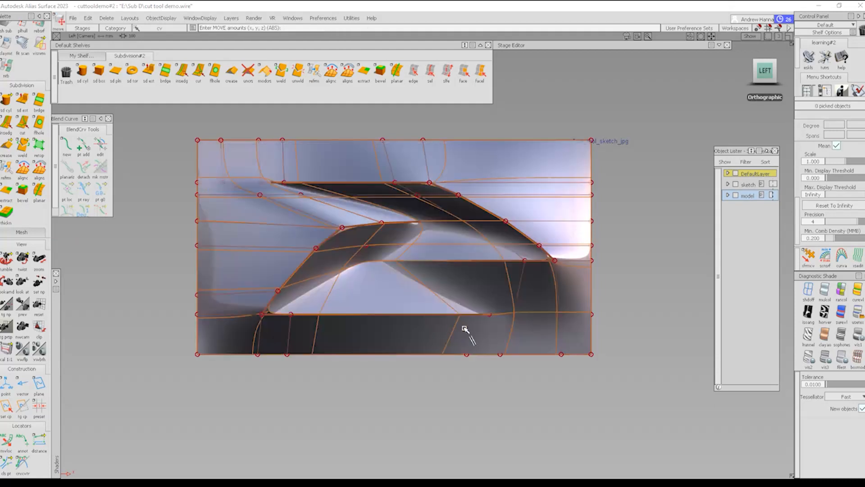
Examine the reflective surface from several angles, with particular attention to the start of the upper crease line.
key("alt+m")
mouse_move(408, 267)
right_mouse_down("alt+shift")
mouse_move(427, 304)
mouse_move(431, 296)
right_mouse_up("alt+shift")
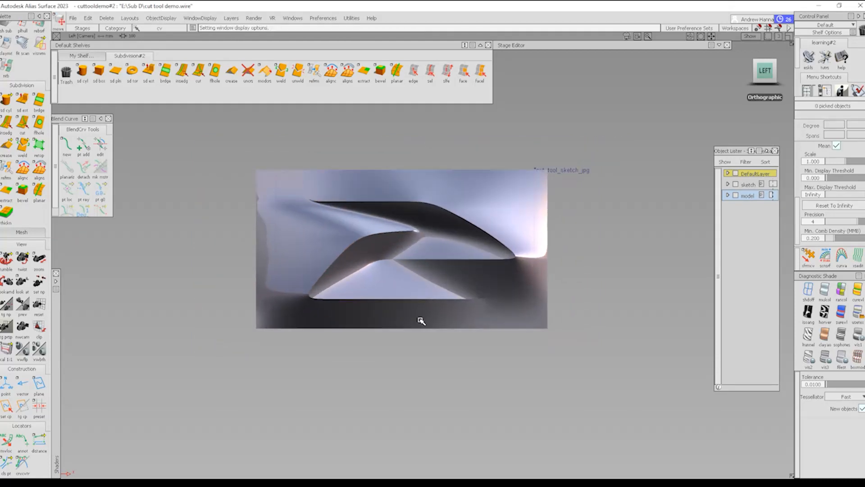
left_click_drag(423, 314, 450, 253, "alt+shift")
left_click(763, 86)
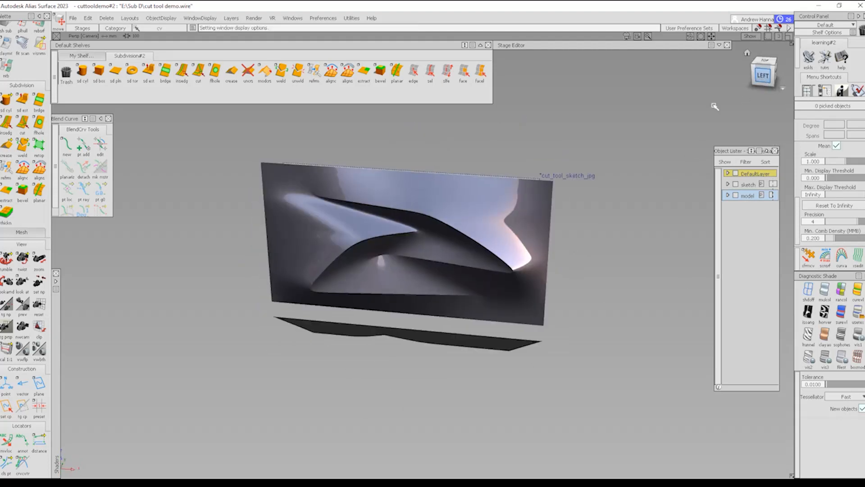
middle_click_drag(469, 313, 517, 340, "alt+shift")
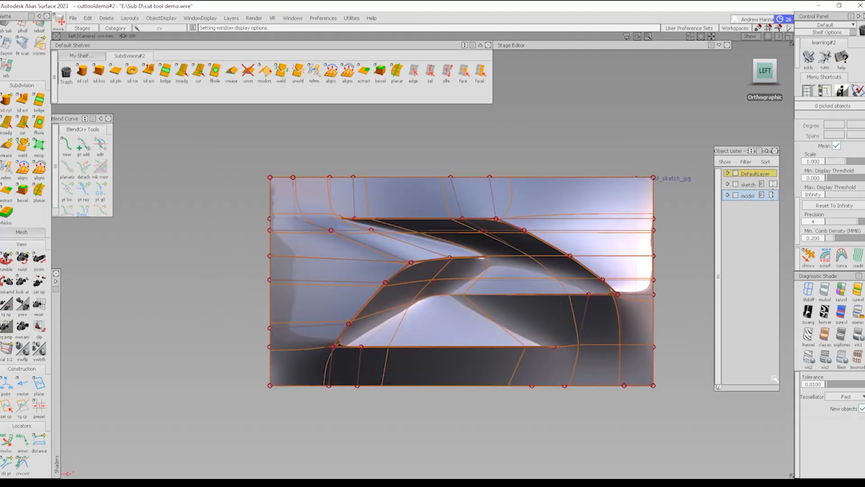
right_click_drag(333, 226, 409, 213, "alt+shift")
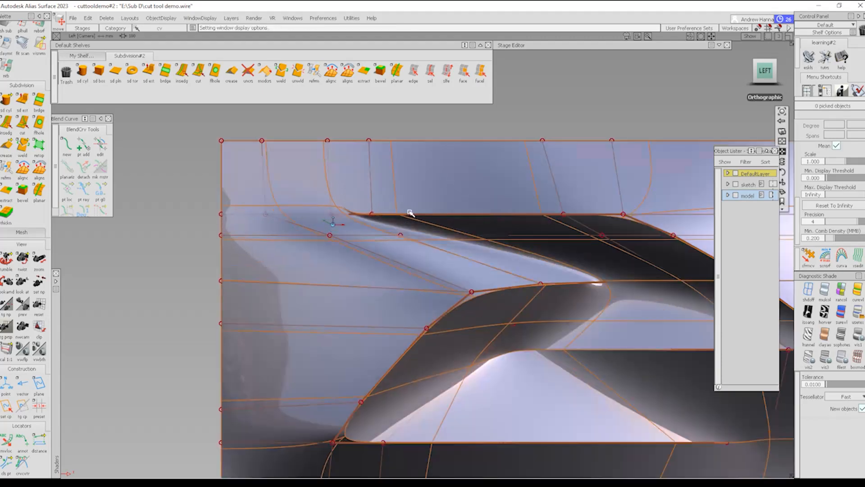
left_click_drag(359, 218, 419, 273, "alt+shift")
key("alt+m")
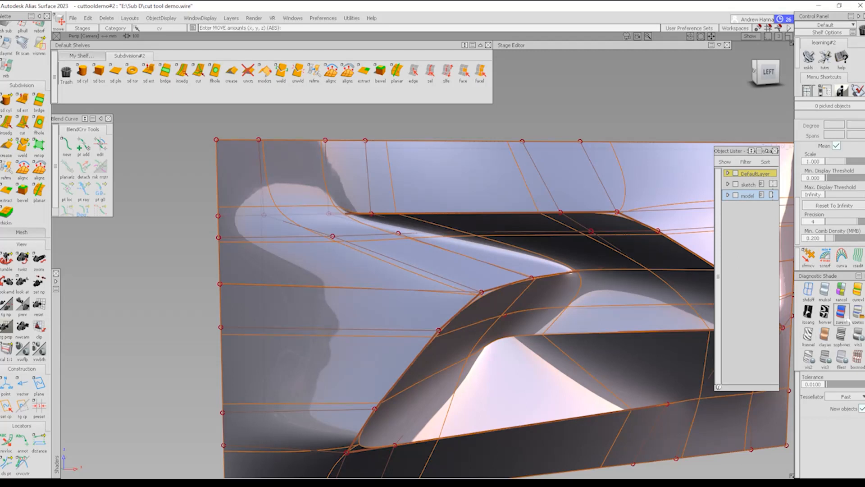
Insert an edge row across the plane just above the upper crease line, then restore the reflective shading.
left_click(808, 292)
left_click(181, 72)
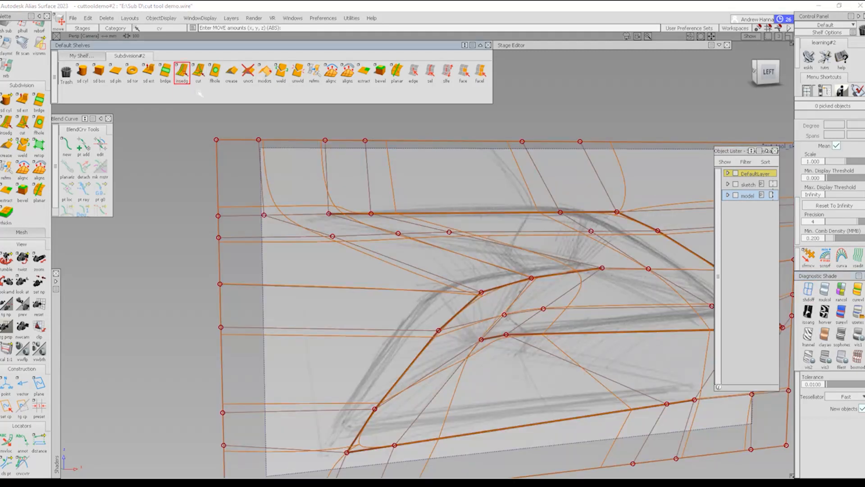
left_click(328, 195)
left_click_drag(328, 195, 328, 189)
key("space")
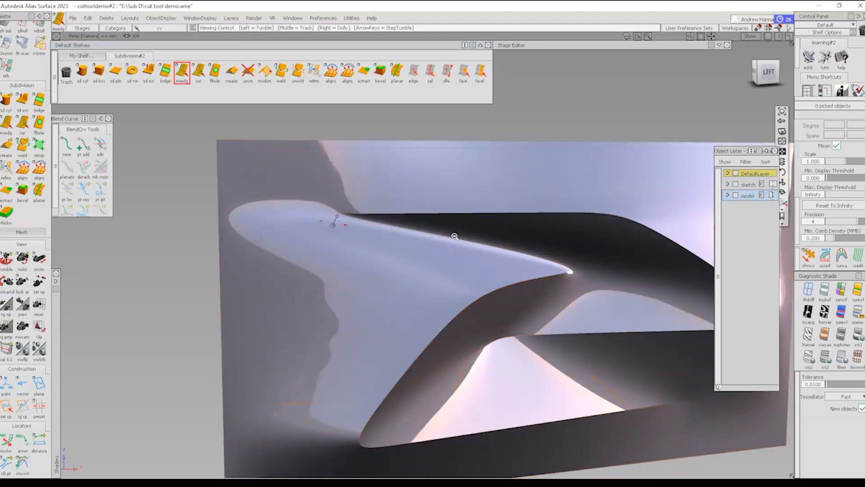
Insert an edge row across the plane in left view, a short distance below the bottom crease line.
right_click_drag(454, 235, 480, 310, "alt+shift")
left_click_drag(480, 311, 506, 380, "alt+shift")
left_click_drag(515, 312, 456, 233, "alt+shift")
middle_click_drag(548, 337, 511, 297, "alt+shift")
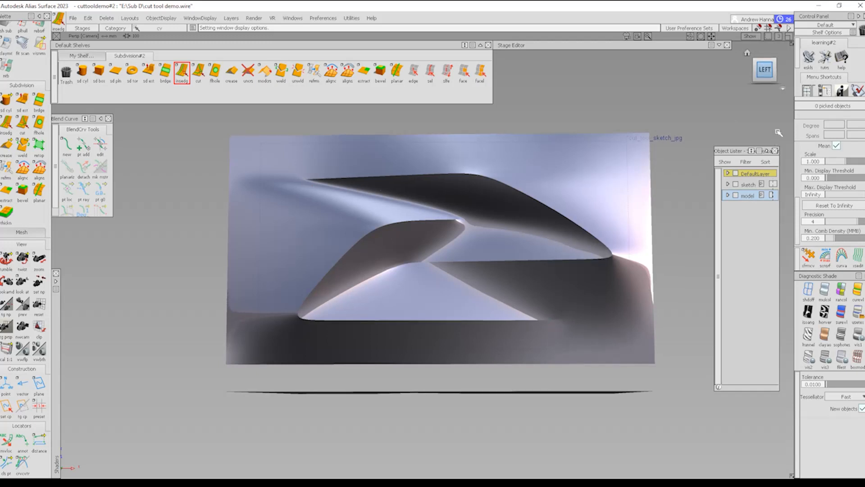
left_click(765, 70)
right_click_drag(547, 325, 594, 362, "alt+shift")
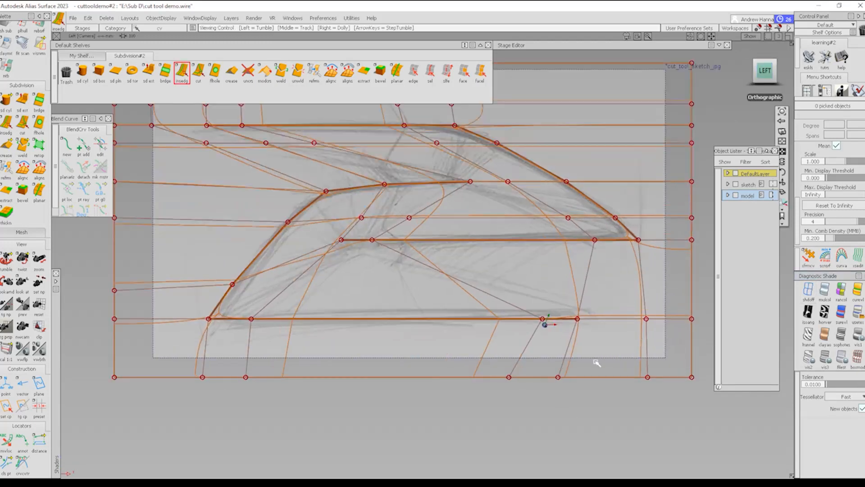
mouse_move(572, 333)
left_mouse_down()
mouse_move(568, 350)
mouse_move(571, 338)
left_mouse_up()
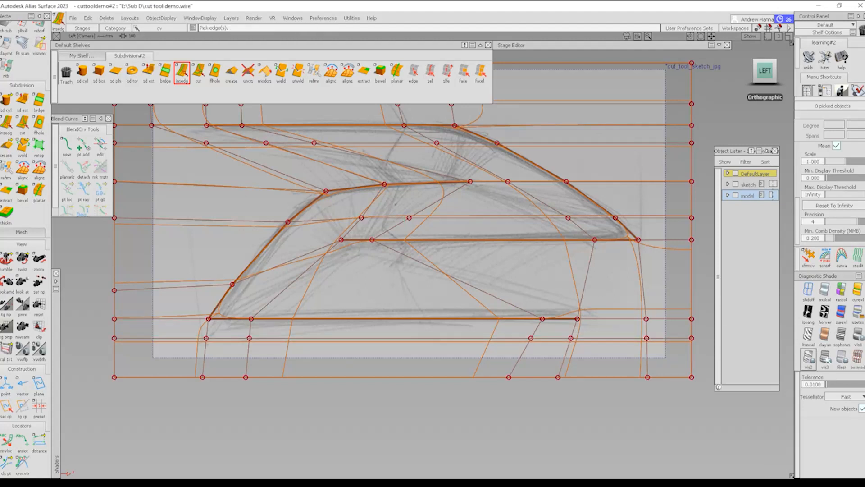
In Box Mode, cut from the arch's lowest left-side vertex straight across the lower faces to the plane's right border, then check the shading.
left_click(857, 357)
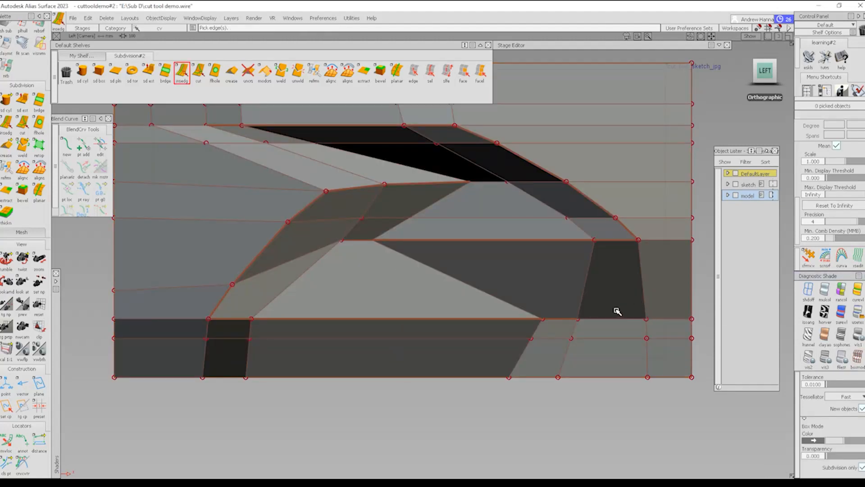
left_click(233, 284)
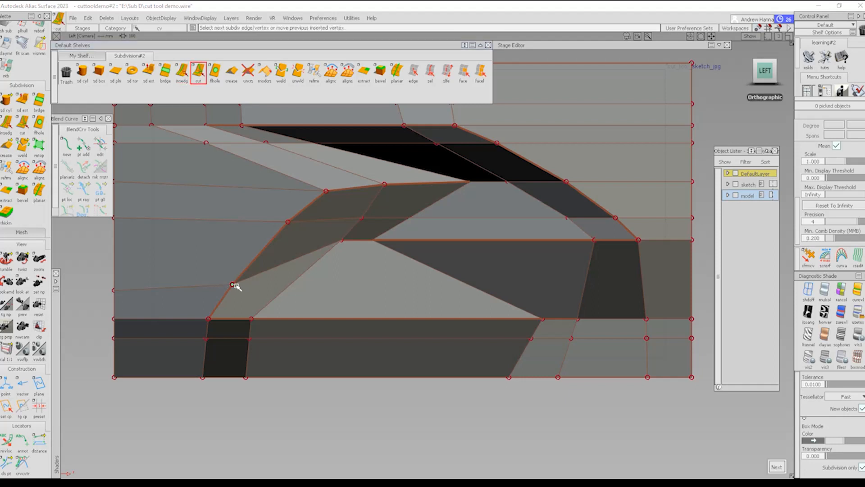
left_click(693, 290)
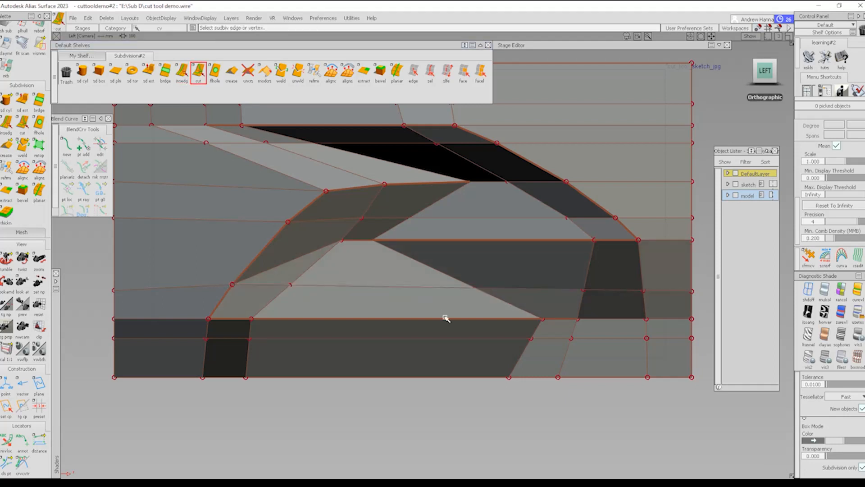
key("3")
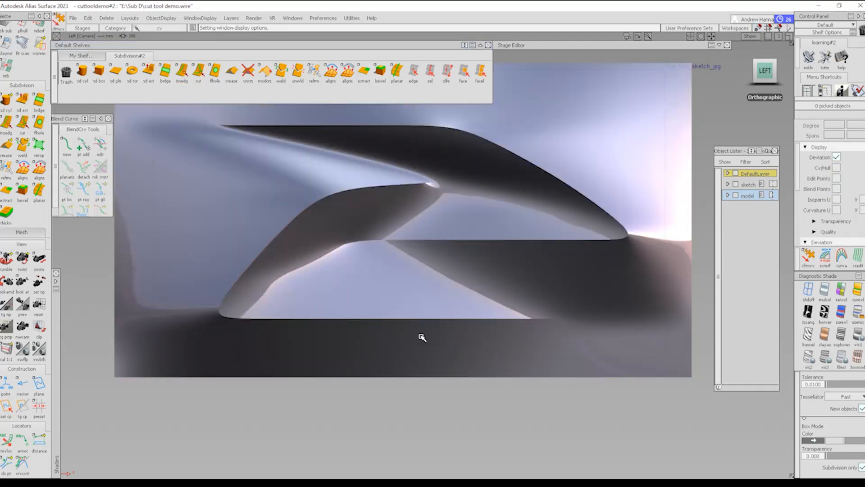
middle_click_drag(536, 343, 564, 329, "alt+shift")
right_click_drag(477, 332, 389, 298, "ctrl+shift")
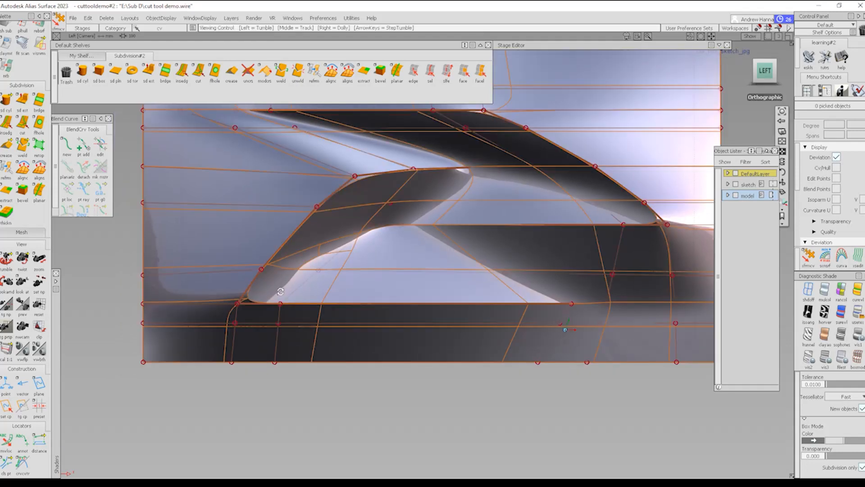
right_click_drag(564, 328, 639, 287, "alt+shift")
In Box Mode, cut from the middle crease line's left-end vertex through the arch's left edge to the plane's left border.
left_click(808, 298)
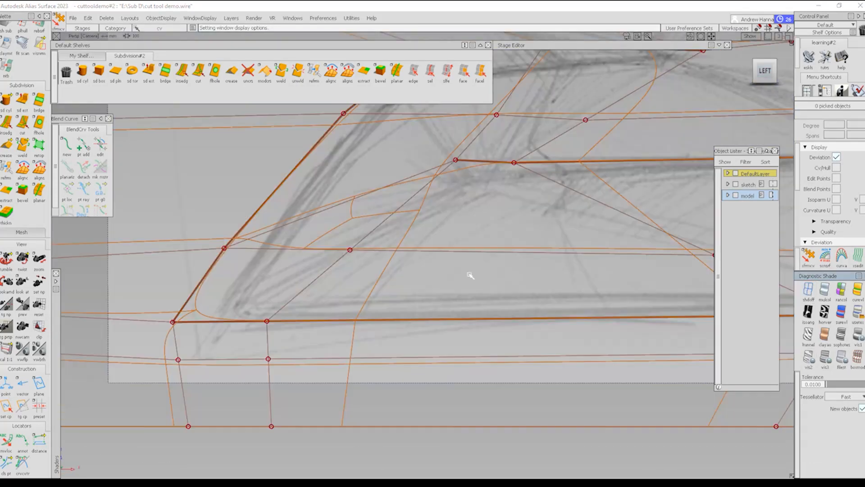
right_click_drag(469, 274, 557, 289, "alt+shift")
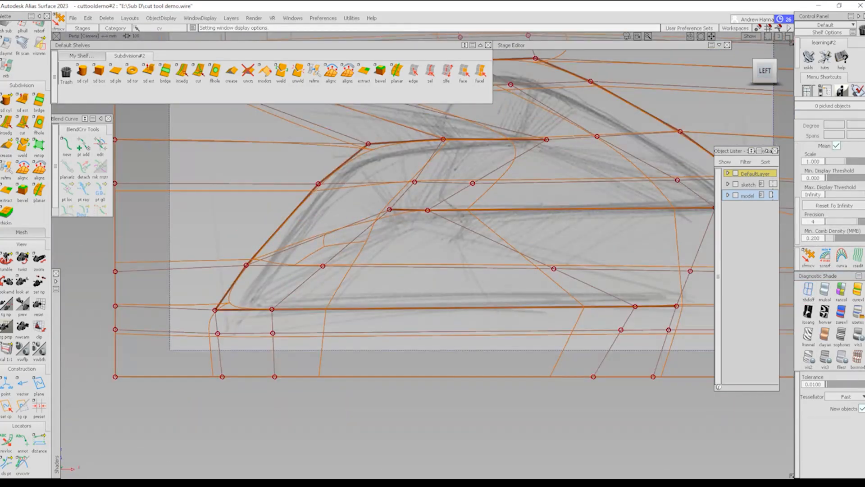
left_click(857, 355)
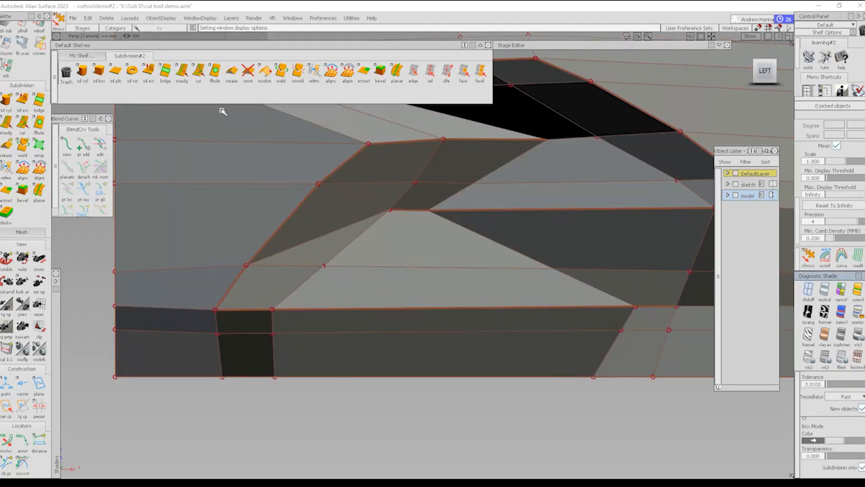
left_click(198, 74)
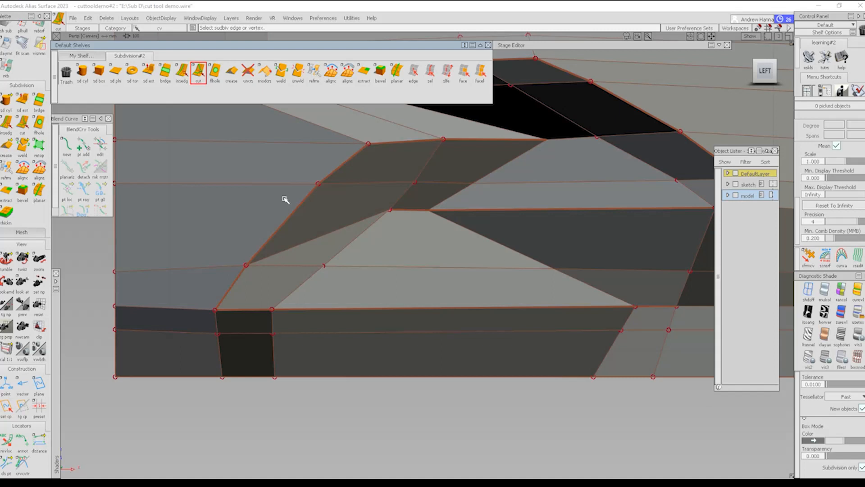
left_click(390, 209)
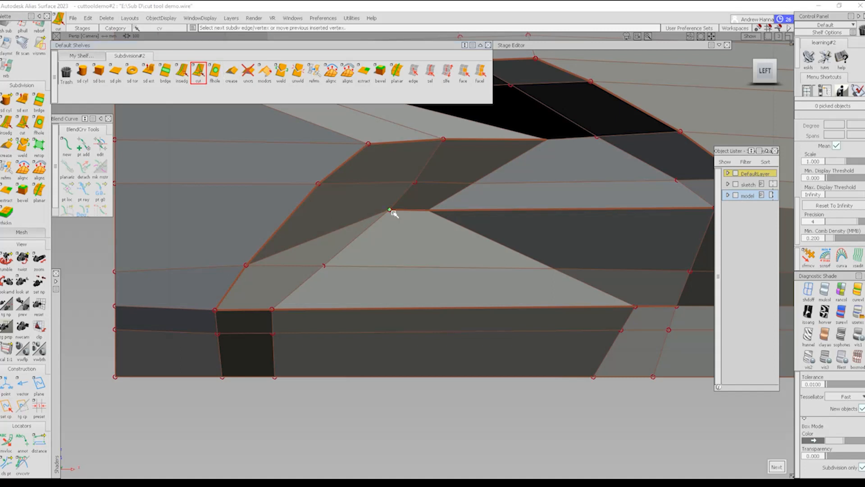
left_click(287, 218)
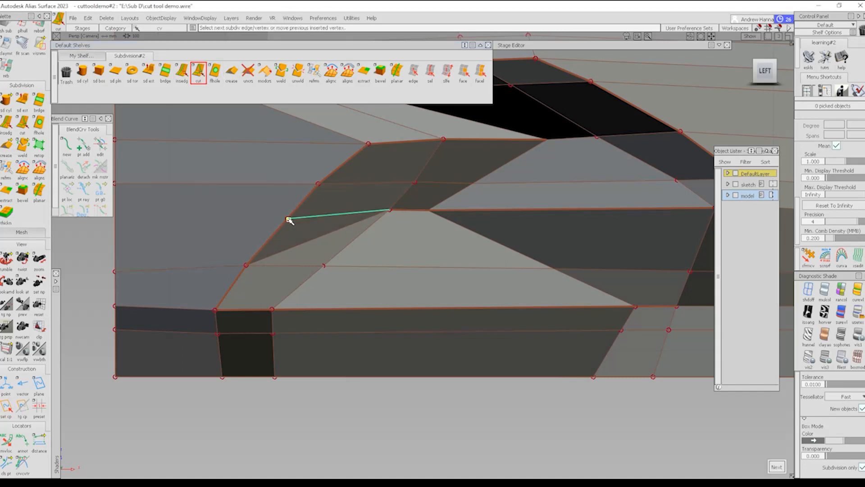
left_click(115, 234)
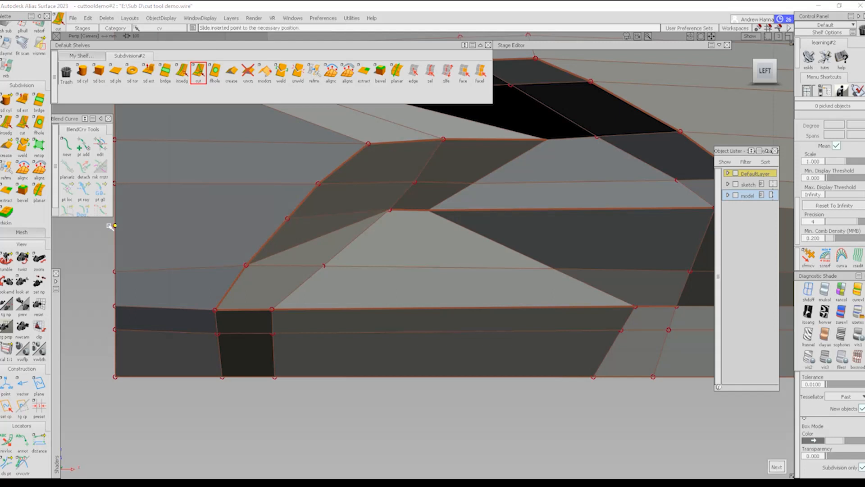
left_click(413, 72)
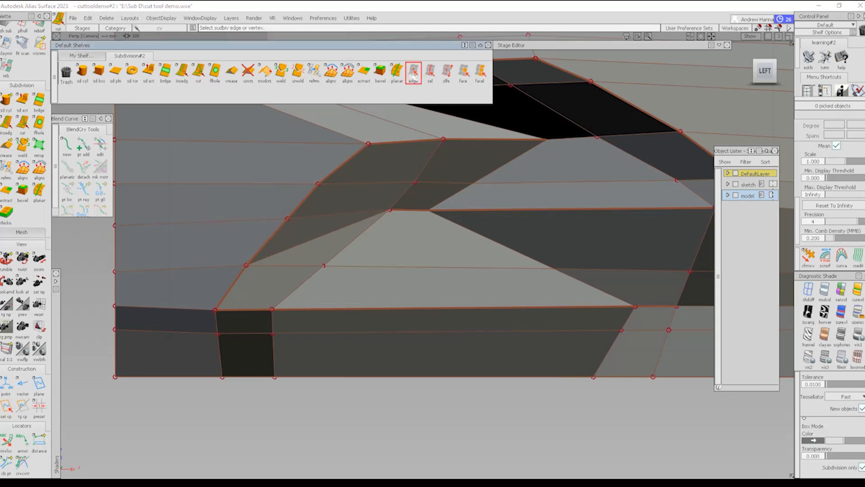
key("Return")
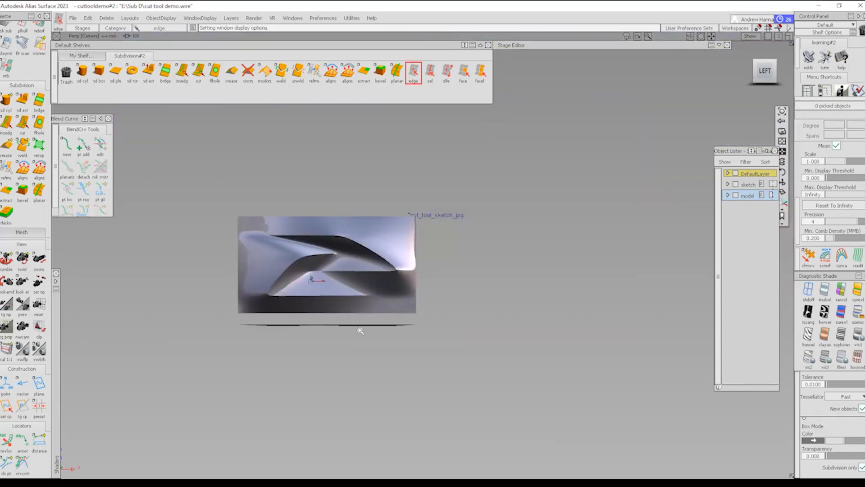
Examine the reflective surface's highlights and crease transitions from several angles, with the sketch layer hidden.
left_click_drag(359, 331, 362, 255, "alt+shift")
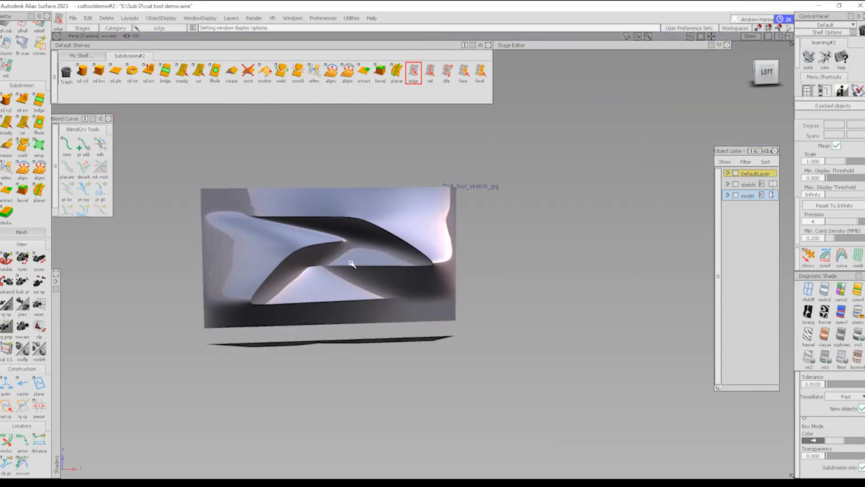
left_click_drag(252, 271, 212, 264, "alt+shift")
middle_click_drag(212, 264, 471, 319, "alt+shift")
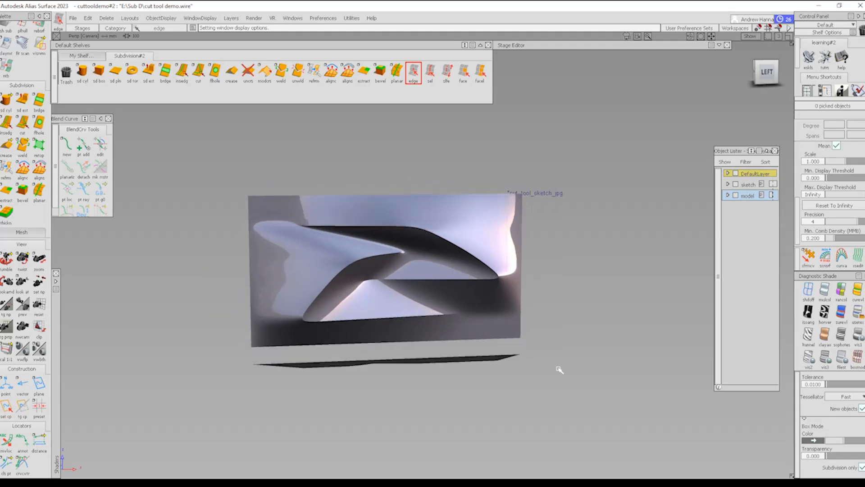
right_click_drag(560, 369, 479, 317, "ctrl+shift")
left_click_drag(433, 276, 396, 274, "alt+shift")
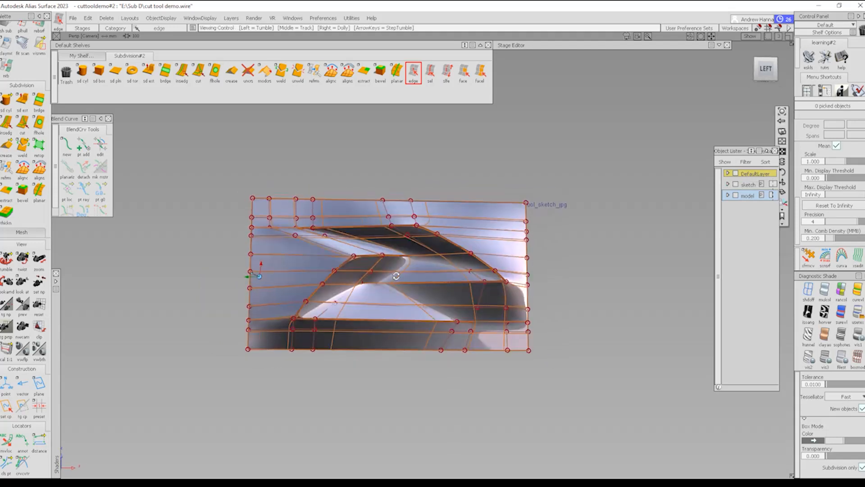
right_click_drag(510, 351, 448, 329, "ctrl+shift")
left_click_drag(448, 328, 448, 347, "alt+shift")
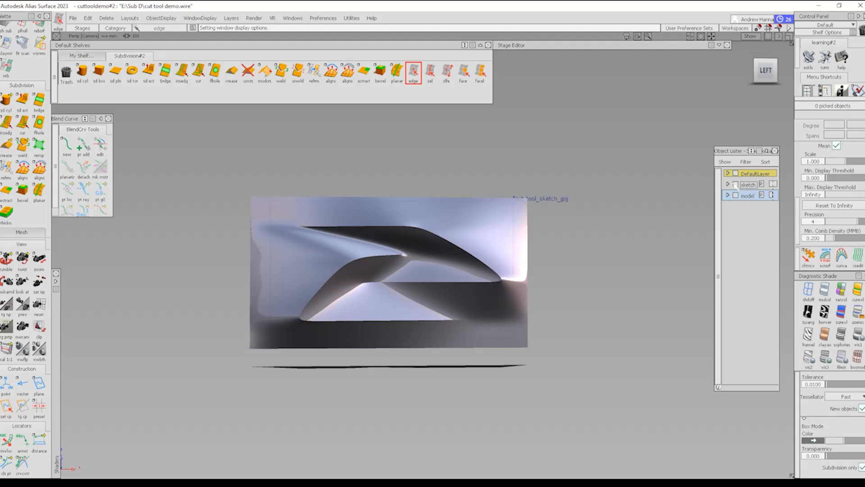
left_click_drag(443, 309, 515, 278, "alt+shift")
left_click_drag(433, 300, 346, 174, "alt+shift")
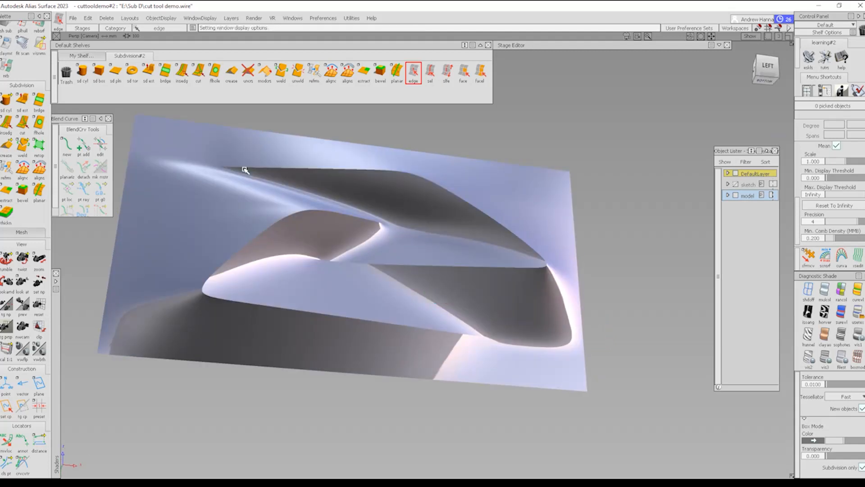
left_click_drag(274, 238, 219, 171, "alt+shift")
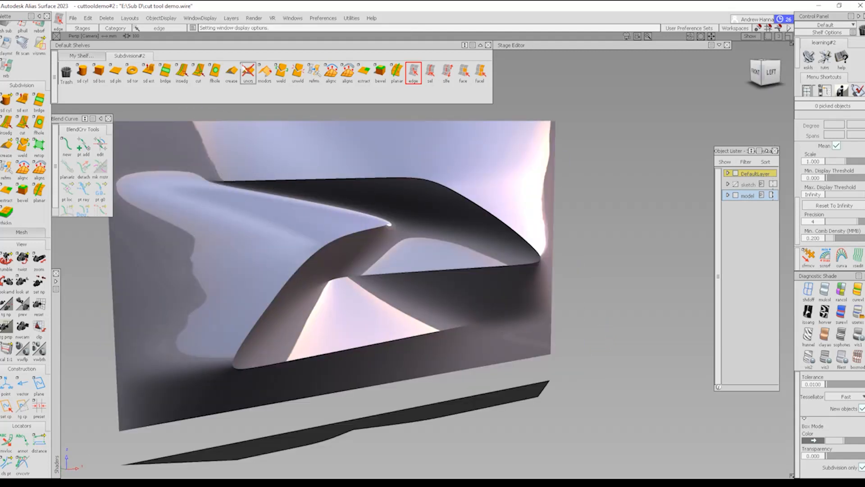
In left view with diagnostic shading off, bevel all edges of the upper, middle and bottom crease lines and the arch.
left_click(771, 72)
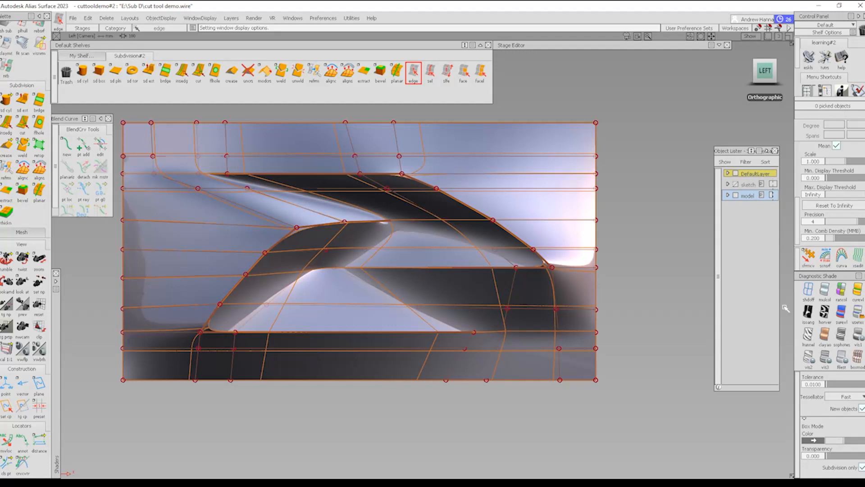
left_click(808, 291)
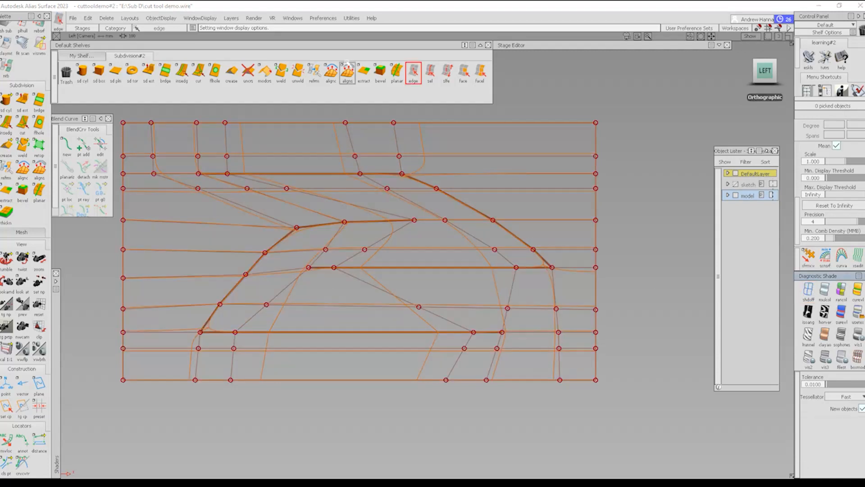
left_click(215, 174)
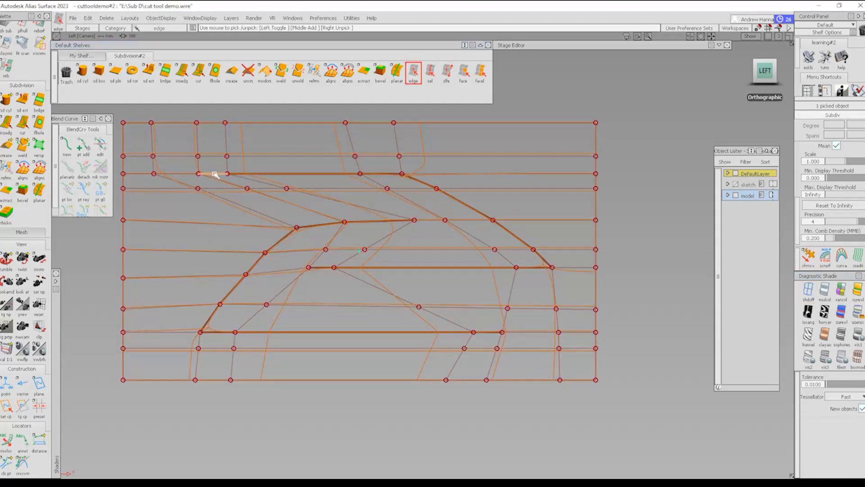
left_click(350, 174)
left_click(372, 175)
left_click(416, 179)
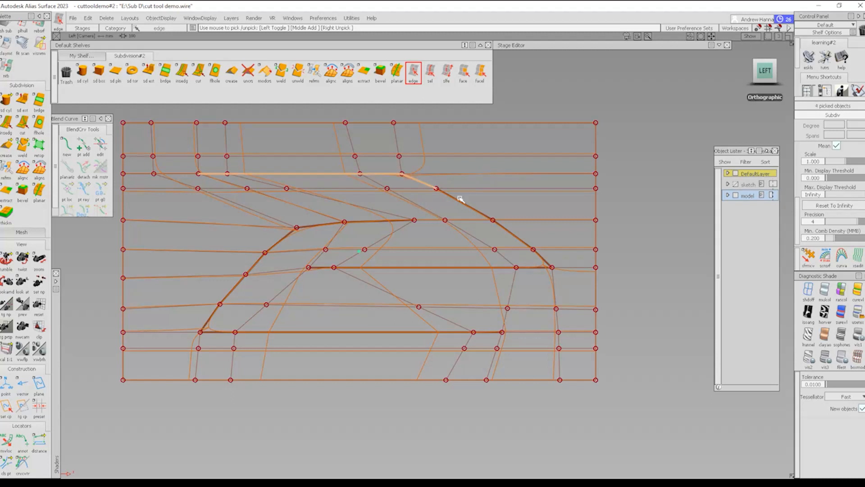
left_click(459, 200)
left_click(515, 242)
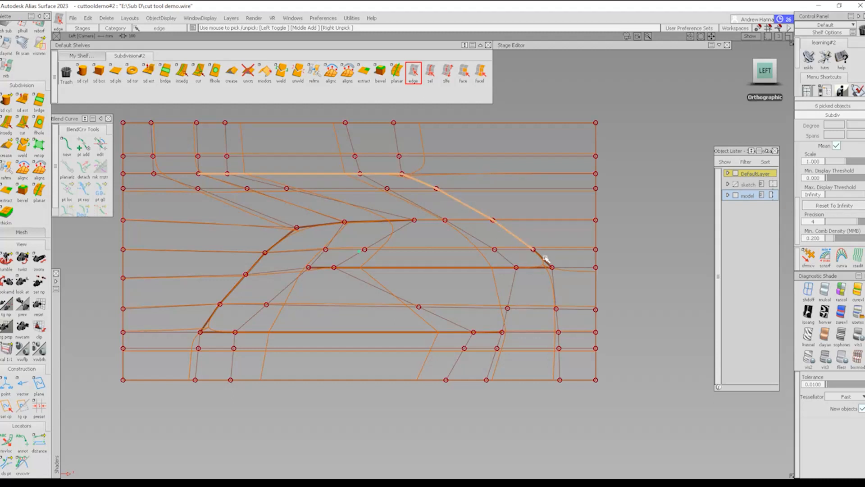
left_click(543, 260)
left_click(532, 267)
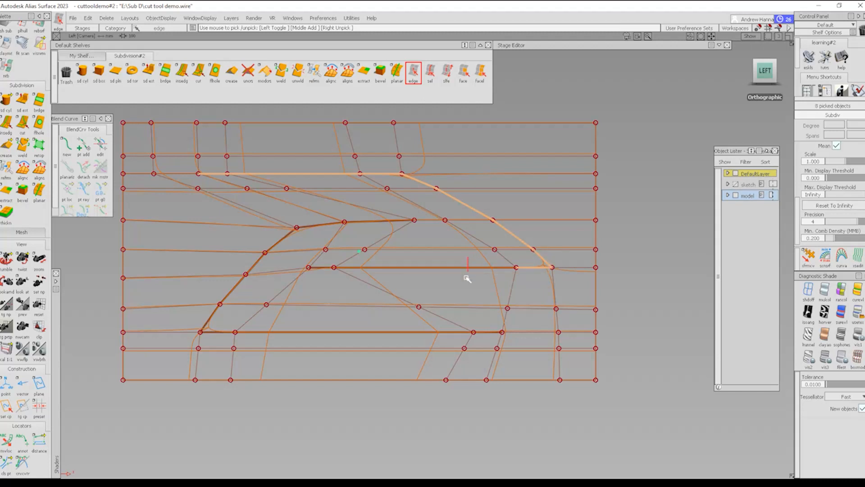
left_click(432, 268)
left_click(322, 267)
left_click(371, 221)
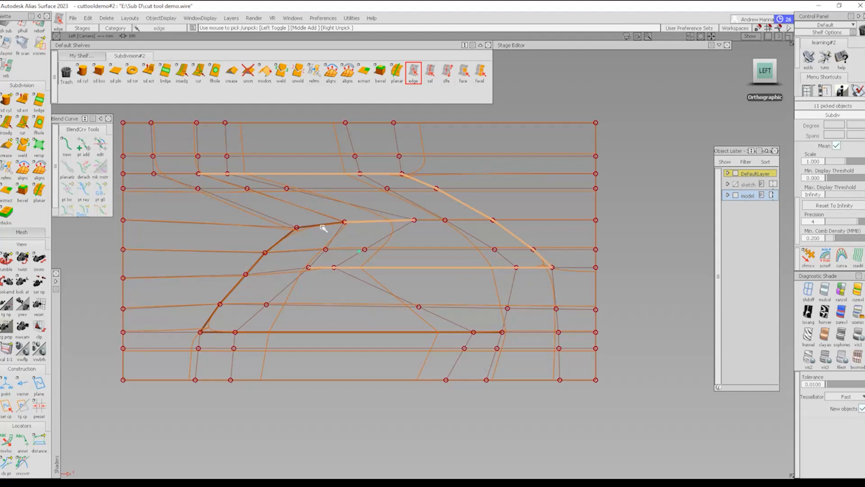
left_click(315, 224)
left_click(280, 241)
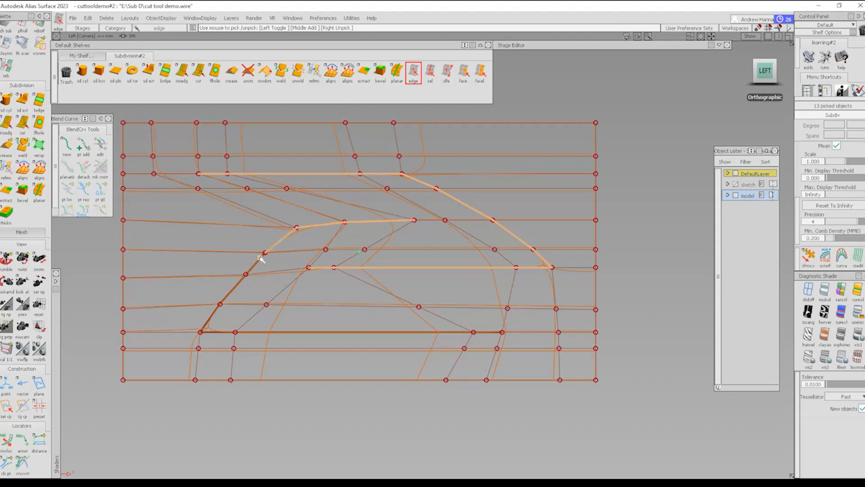
left_click(210, 318)
left_click(232, 289)
left_click(255, 263)
left_click(220, 332)
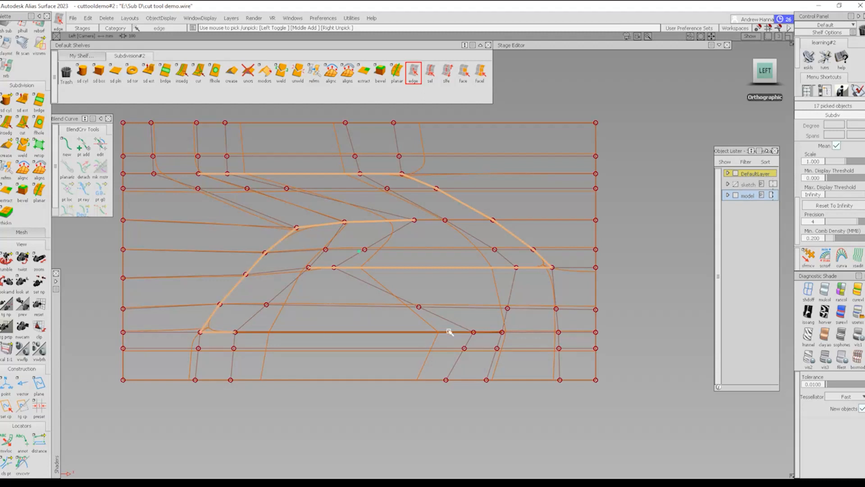
left_click(490, 338)
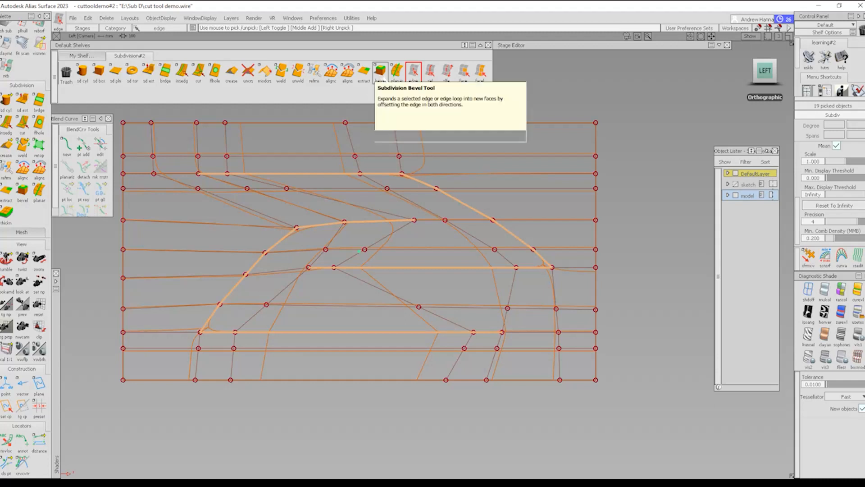
left_click(379, 72)
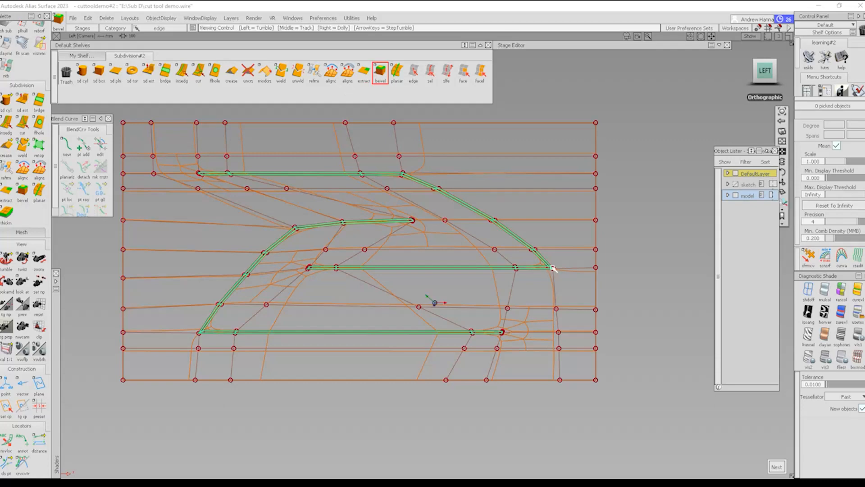
Examine the bevelled edges around the right-hand corner and check the bevel's offset mode, distance and divisions.
left_click_drag(553, 268, 542, 266, "alt+shift")
right_click_drag(543, 267, 622, 281, "alt+shift")
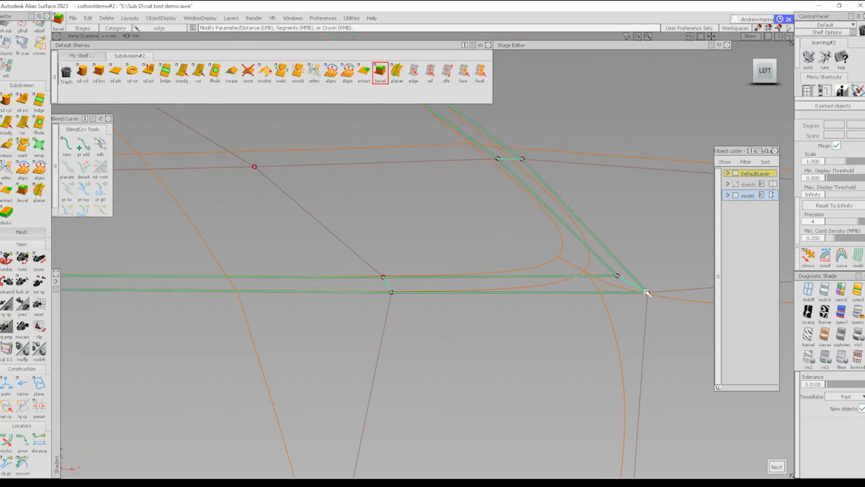
right_click_drag(493, 234, 468, 280, "alt+shift")
double_click(379, 72)
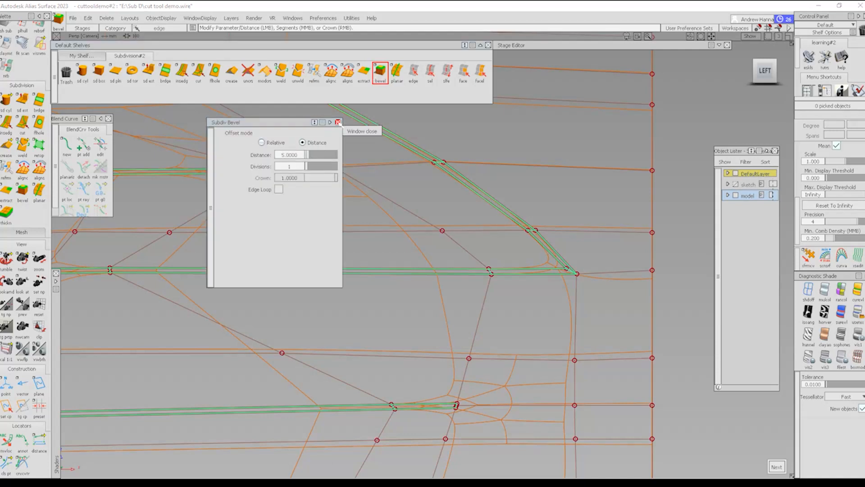
left_click(338, 122)
right_click_drag(411, 258, 362, 247, "alt+shift")
middle_click_drag(362, 247, 450, 267, "alt+shift")
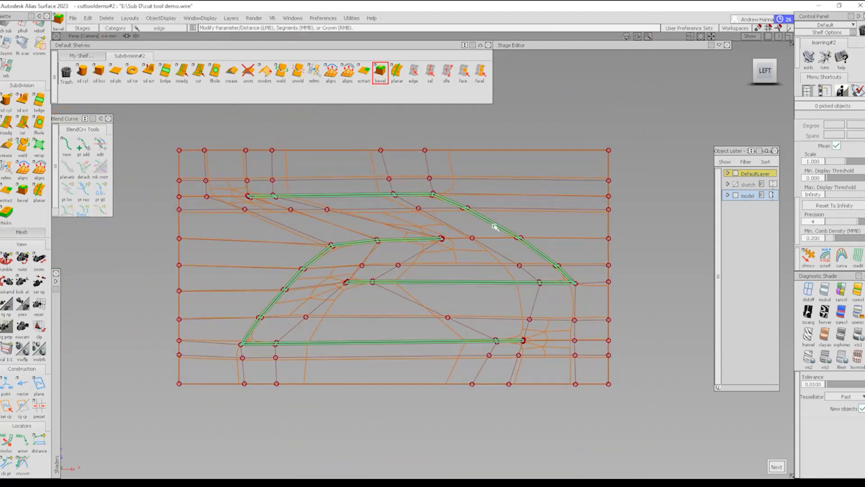
double_click(380, 72)
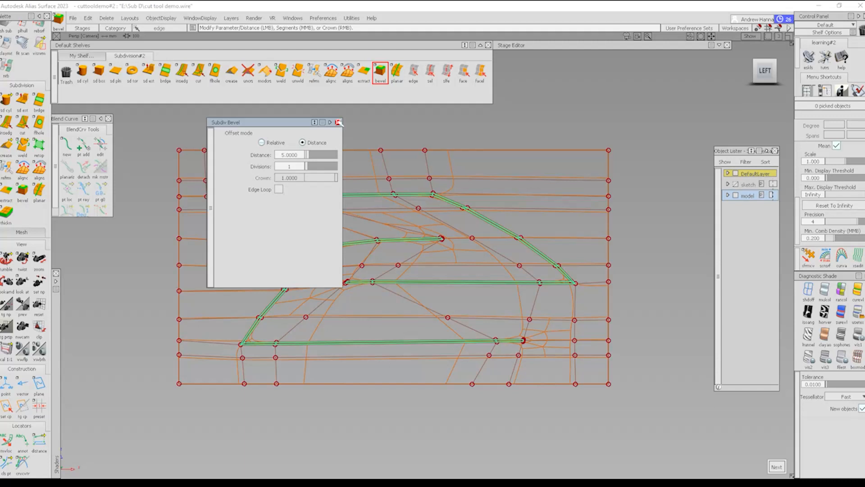
left_click(338, 122)
right_click_drag(466, 241, 450, 328, "alt+shift")
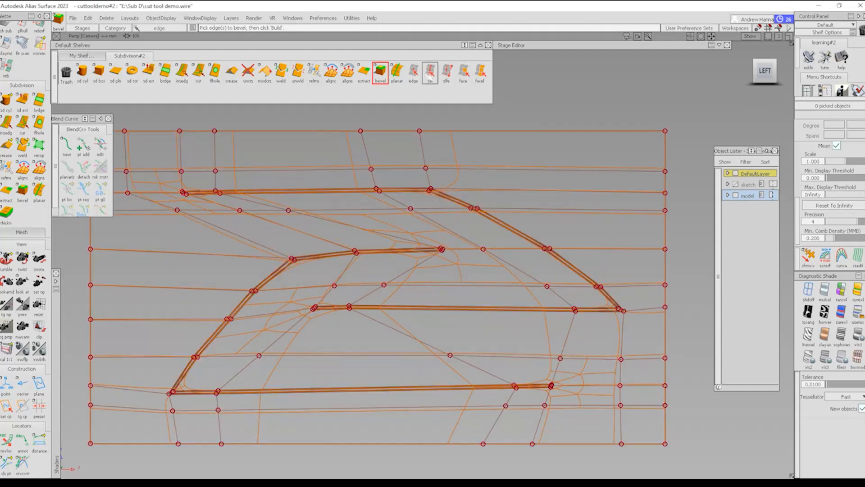
Uncrease the paired edge loops along every bevelled crease line, including the arch and the bottom line.
left_click(430, 73)
left_click(390, 189)
left_click(450, 199)
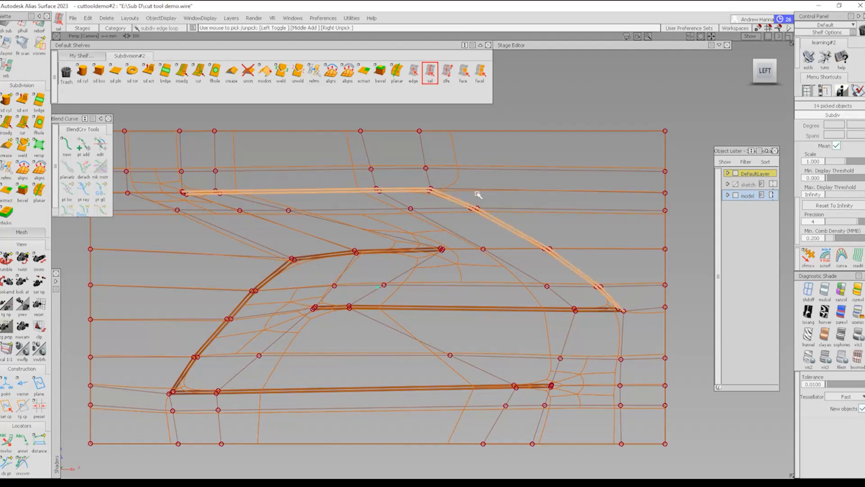
left_click(471, 325)
left_click(383, 265)
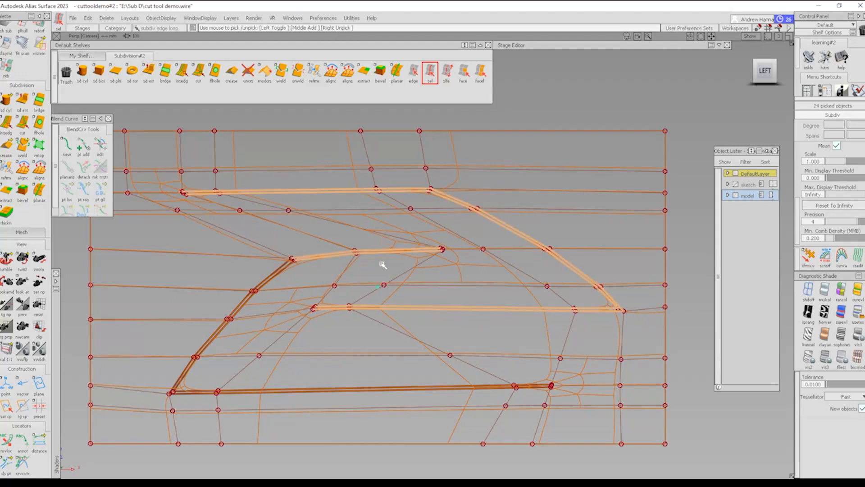
left_click(275, 274)
left_click(382, 378)
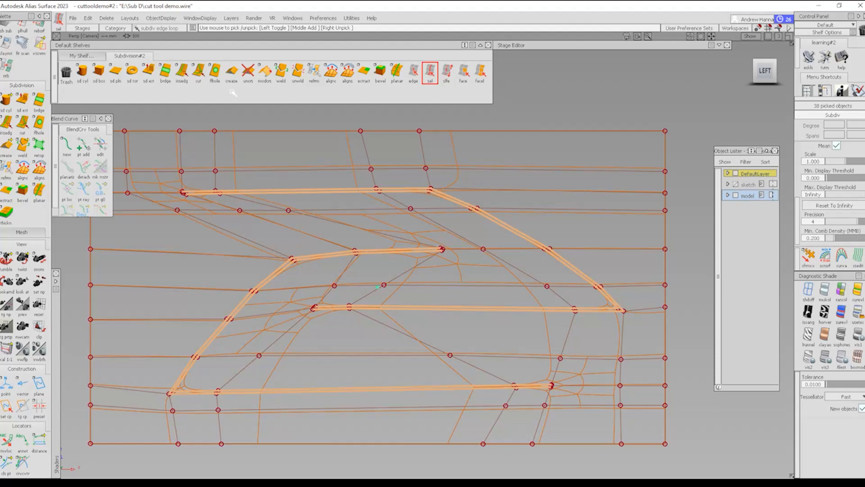
left_click(248, 71)
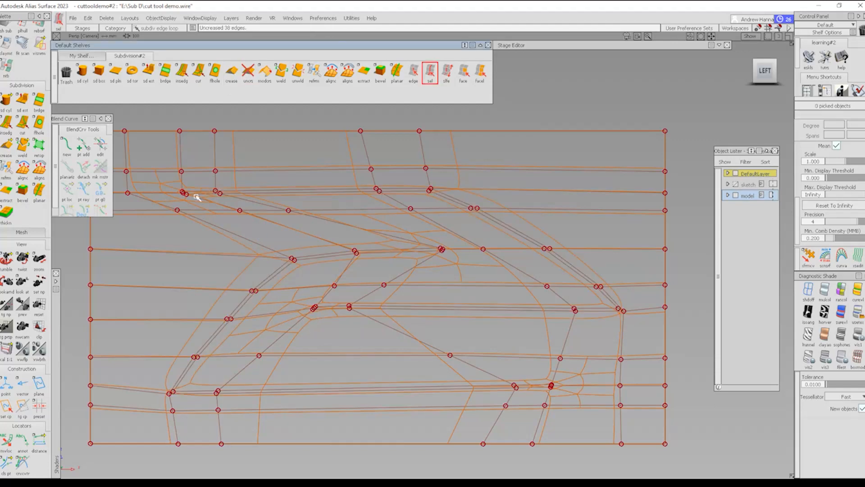
Cut from the middle vertex at the upper bevel's left end to each of the two neighbouring bevel vertices on its right.
right_click_drag(212, 249, 261, 202, "alt+shift")
middle_click_drag(261, 202, 335, 258, "alt+shift")
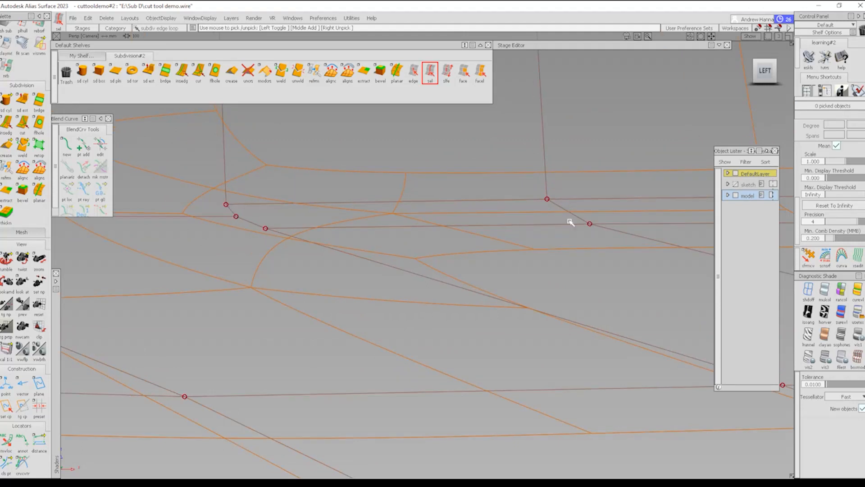
left_click(198, 72)
left_click(242, 213)
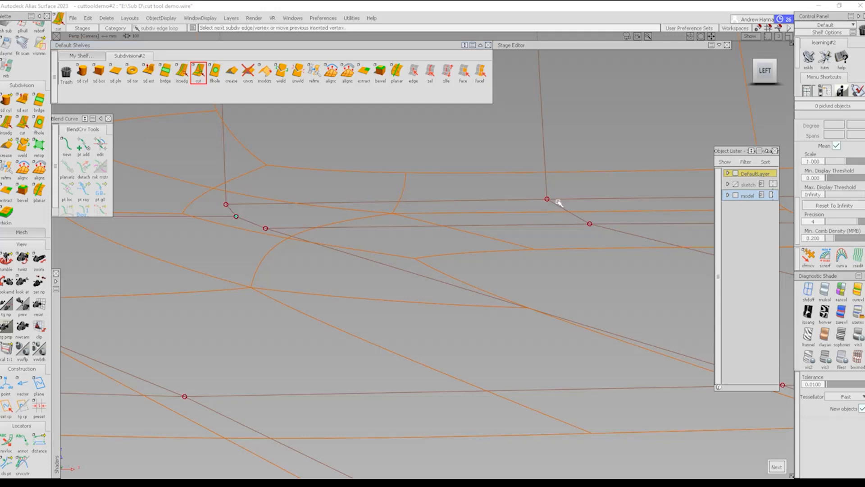
left_click(557, 202)
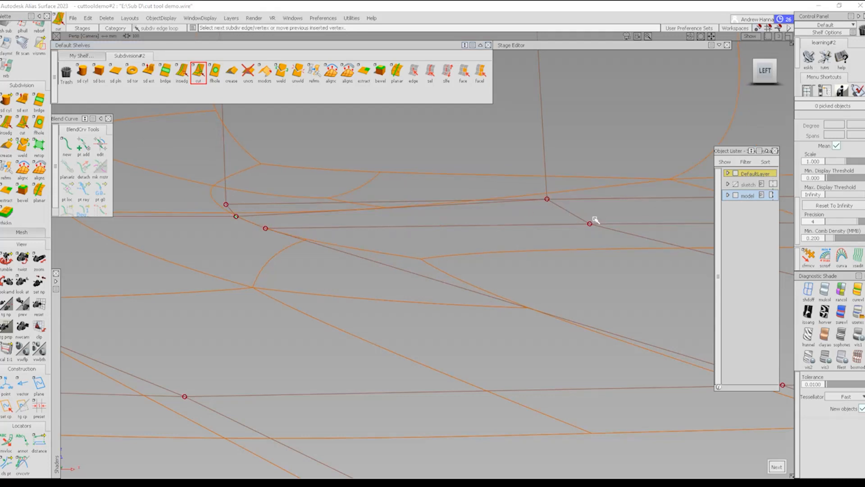
left_click(594, 221)
Delete the two outer edges at the upper bevel's left end so the strip tapers to its middle vertex.
left_click(413, 72)
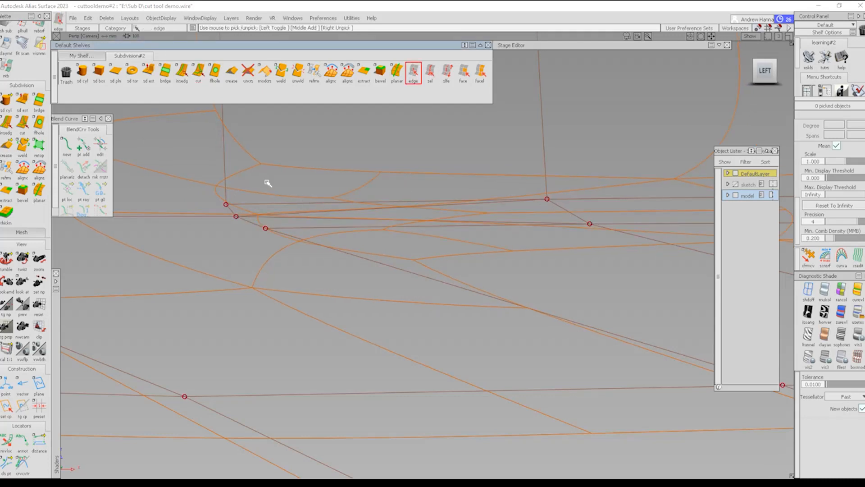
left_click(255, 205)
left_click(312, 224)
key("Delete")
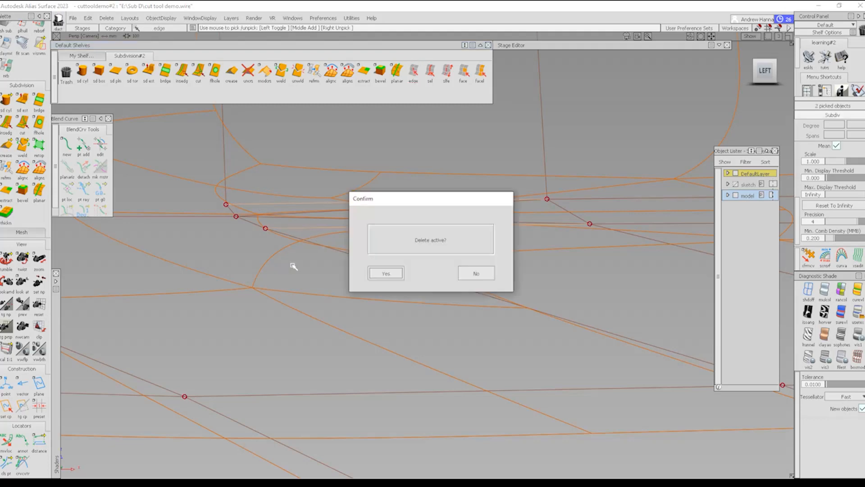
key("Return")
right_click_drag(298, 217, 482, 266, "alt+shift")
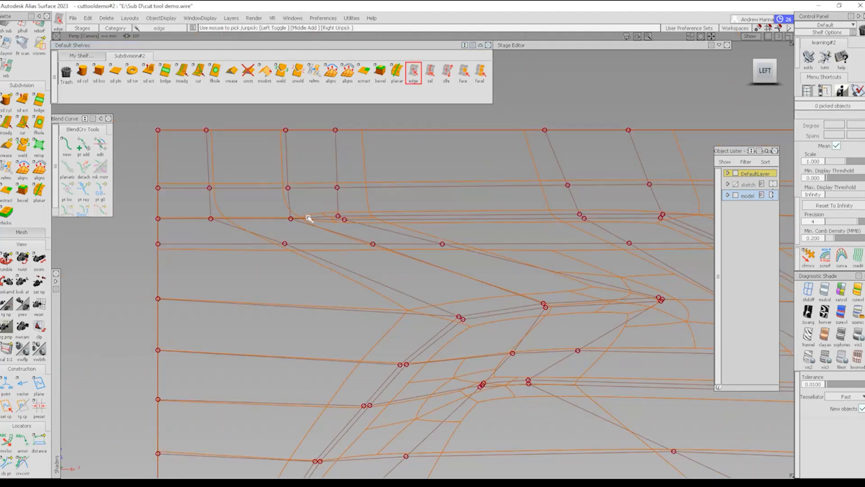
right_click_drag(332, 219, 378, 216, "alt+shift")
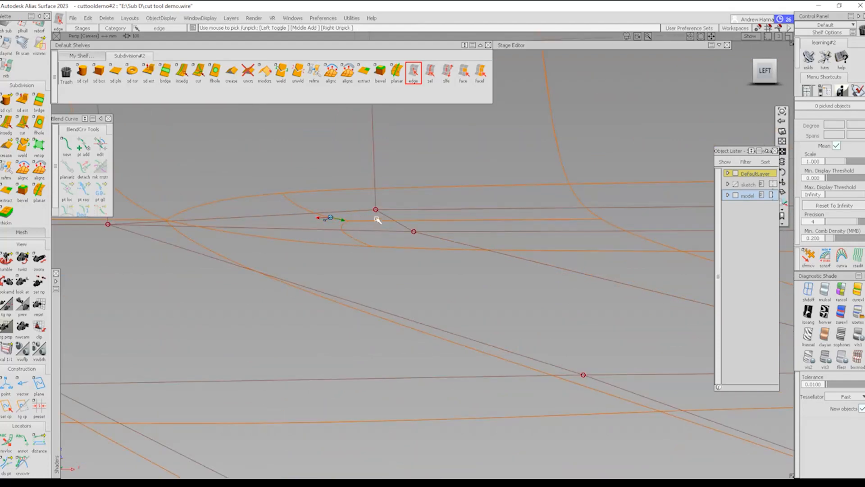
Cut from the middle vertex at the middle bevel's left end to both neighbouring bevel vertices on its right.
right_click_drag(476, 228, 496, 260, "alt+shift")
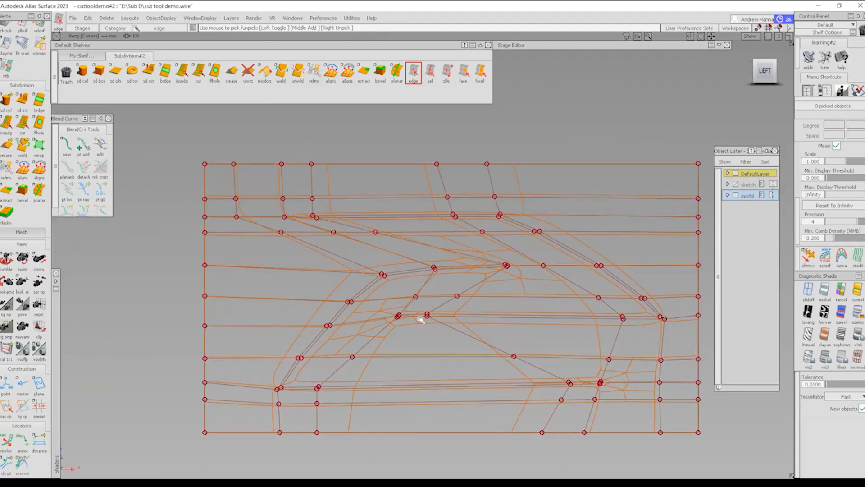
right_click_drag(400, 377, 407, 302, "alt+shift")
left_click(199, 72)
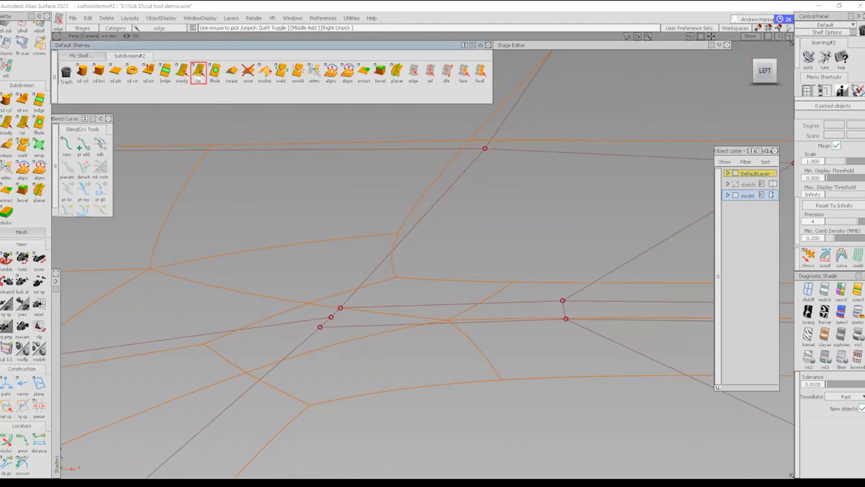
left_click(330, 317)
left_click(561, 300)
key("space")
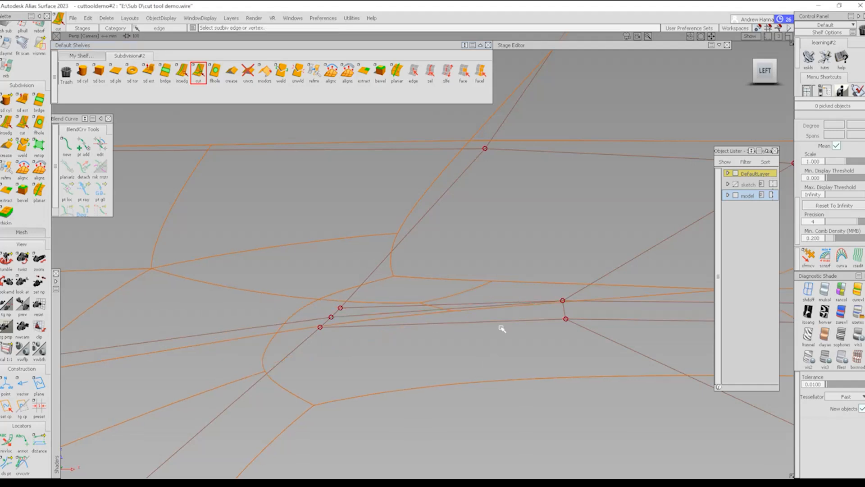
left_click(566, 319)
left_click(332, 318)
key("space")
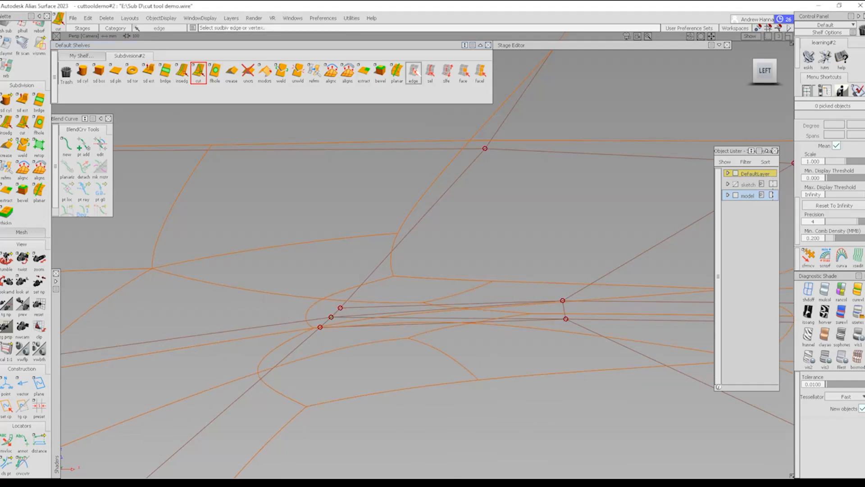
Delete the outer bevel edges at the middle line's left end, leaving the new converging cuts.
left_click(413, 72)
left_click(364, 306)
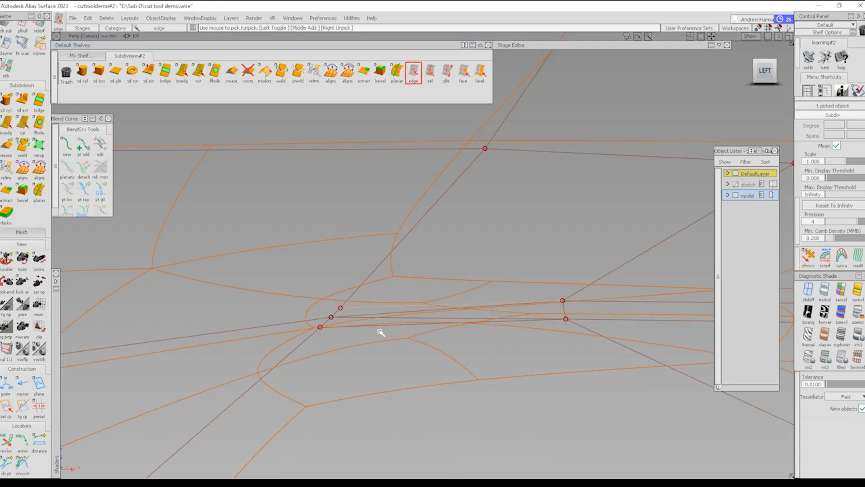
key("Delete")
left_click(390, 273)
Cut from both neighbouring bevel vertices to the middle vertex at the bottom bevel's right end.
right_click_drag(516, 325, 503, 340, "alt+shift")
left_click(512, 293, "alt+shift")
right_click_drag(525, 383, 581, 329, "alt+shift")
left_click(198, 73)
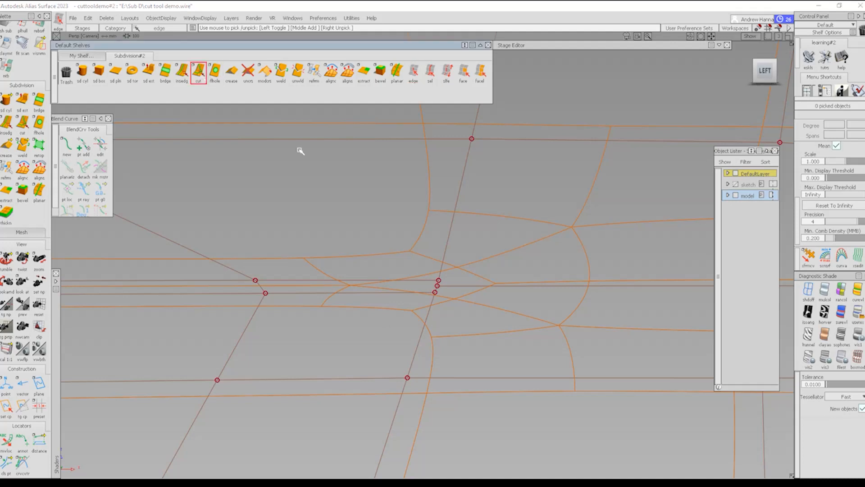
left_click(255, 281)
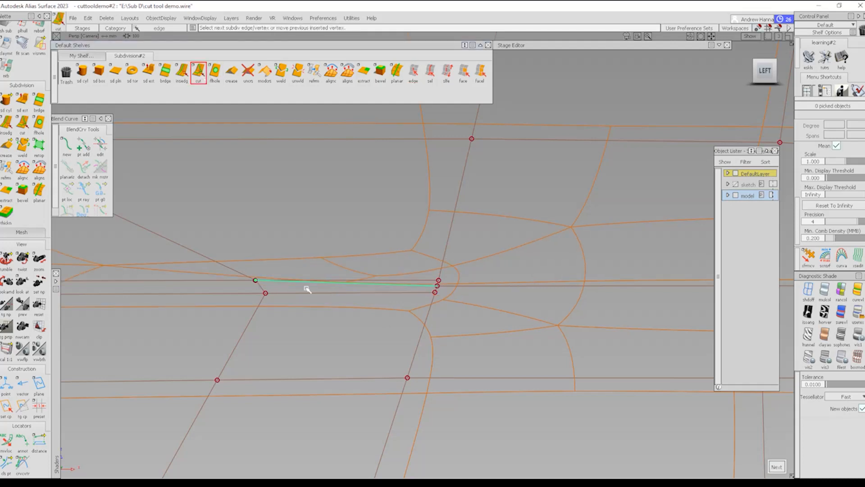
key("space")
left_click(437, 287)
left_click(266, 293)
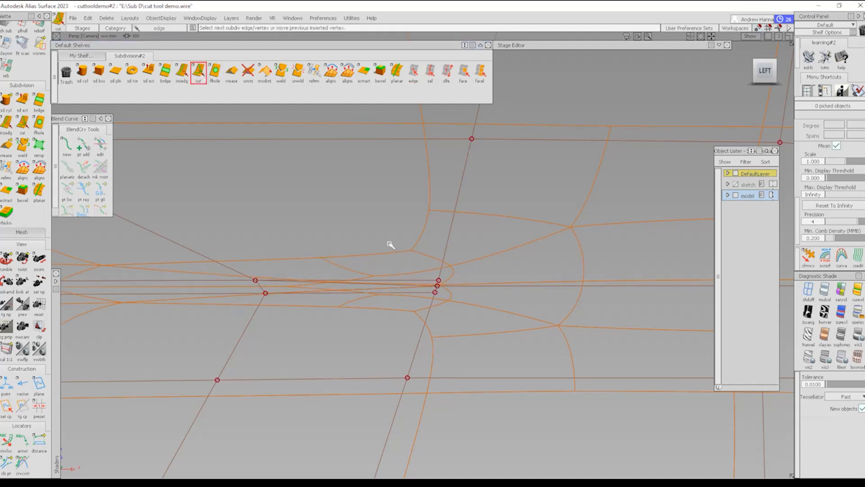
Delete the two outer edges at the bottom bevel's right end so the strip tapers to its middle vertex.
left_click(413, 72)
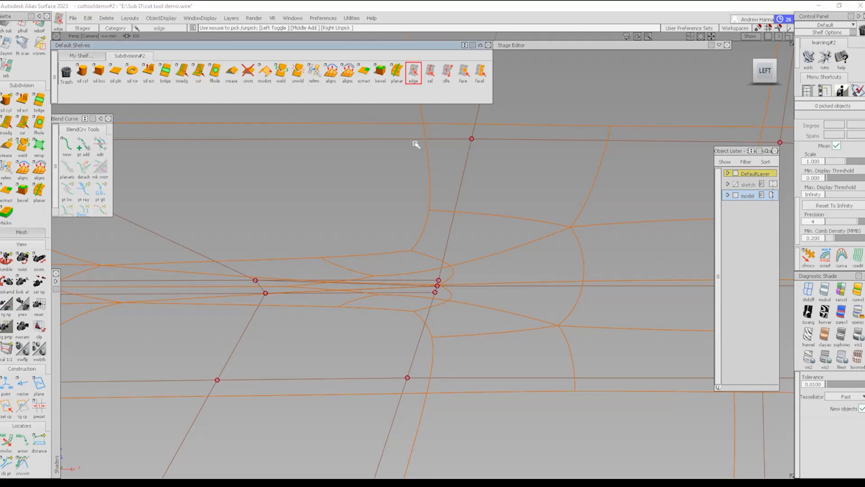
left_click(426, 280)
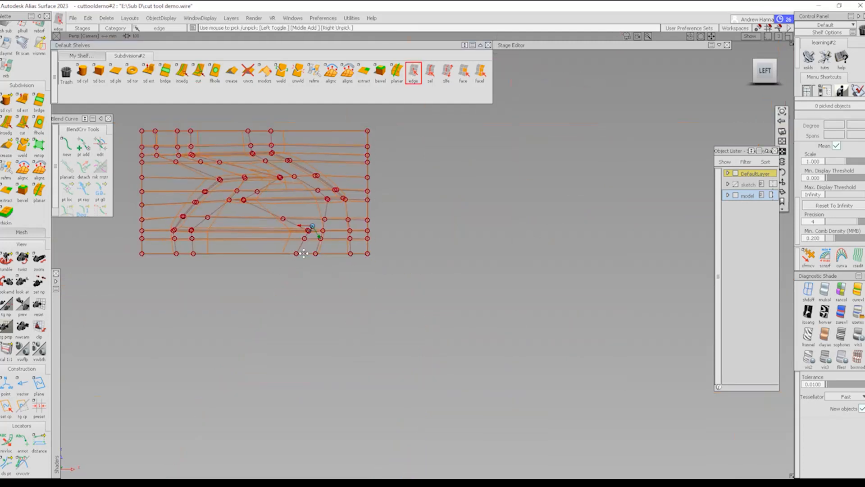
middle_click_drag(303, 253, 330, 277, "alt+shift")
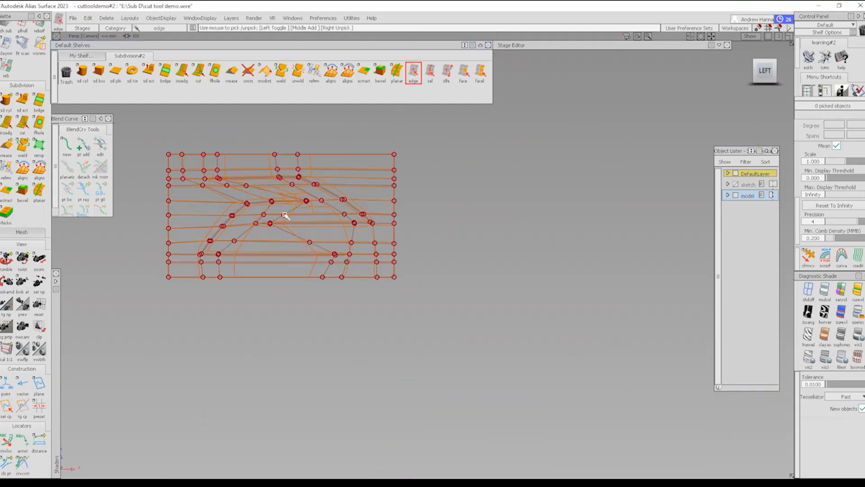
Cut from both neighbouring bevel vertices to the middle vertex at the curved left bevel's upper right tip.
left_click(310, 199, "alt+shift")
right_click_drag(332, 270, 378, 204, "alt+shift")
middle_click_drag(270, 222, 687, 209, "alt+shift")
right_click_drag(539, 212, 395, 133, "alt+shift")
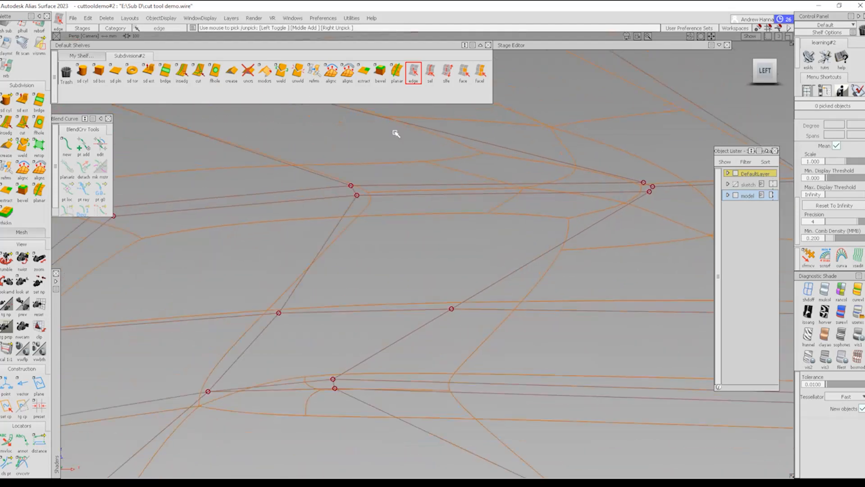
left_click(198, 72)
left_click(351, 185)
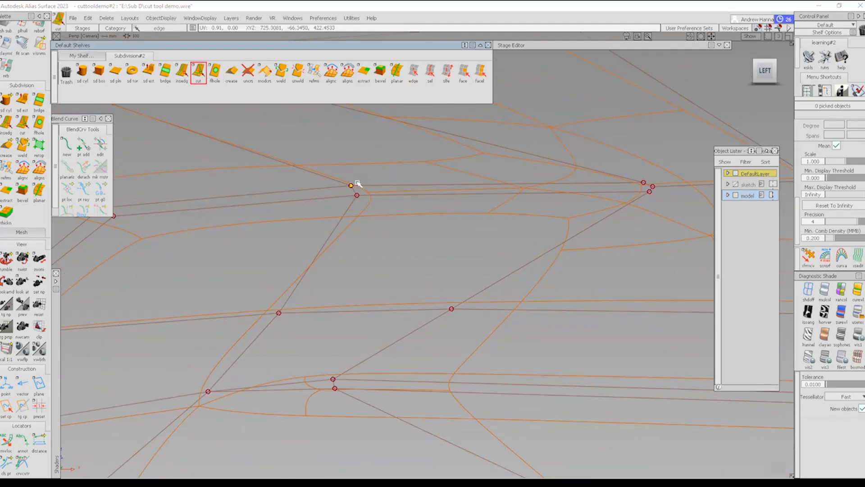
left_click(653, 187)
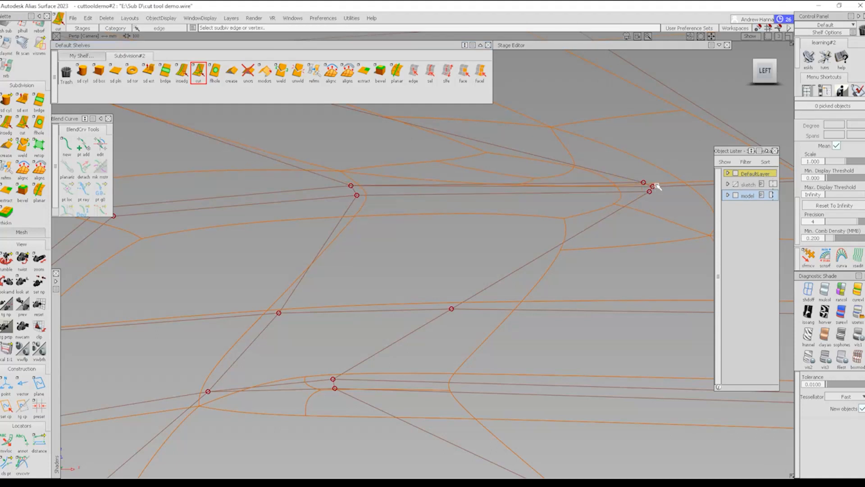
left_click(357, 195)
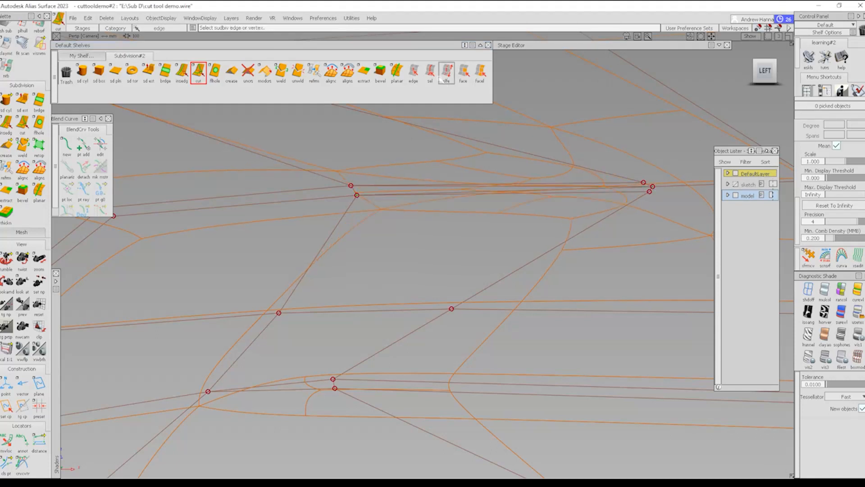
Delete the outer bevel edges at the curved left bevel's tip, keeping the new converging cuts.
left_click(625, 192)
key("Delete")
key("Return")
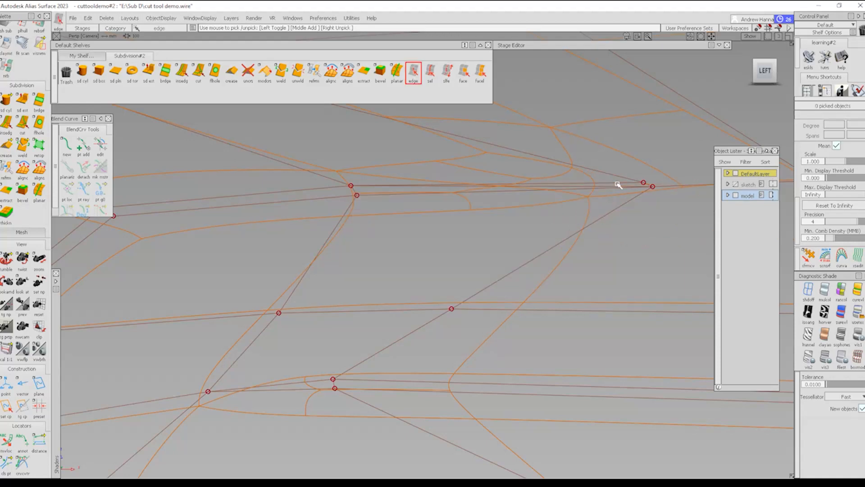
left_click(617, 183)
key("Delete")
key("Return")
Shade the model without its wireframe and examine the tapered bevel ends from the front and at an angle.
right_click_drag(550, 187, 518, 244, "alt+shift")
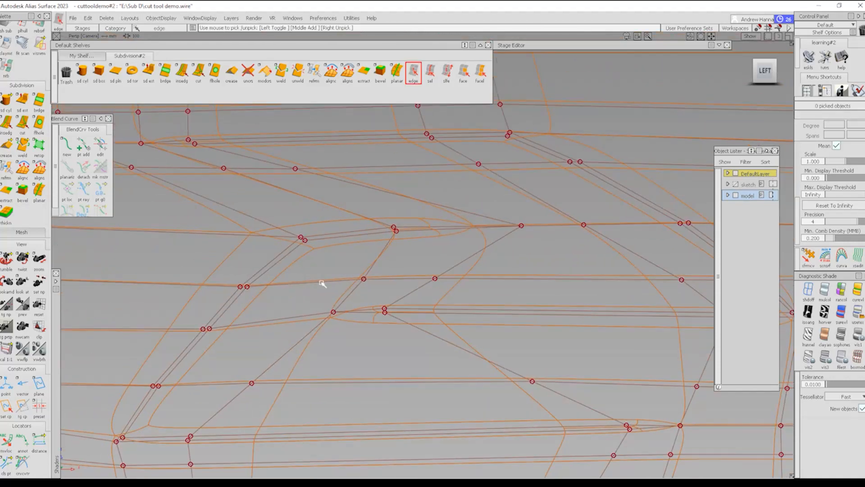
right_click_drag(258, 272, 360, 221, "ctrl+shift")
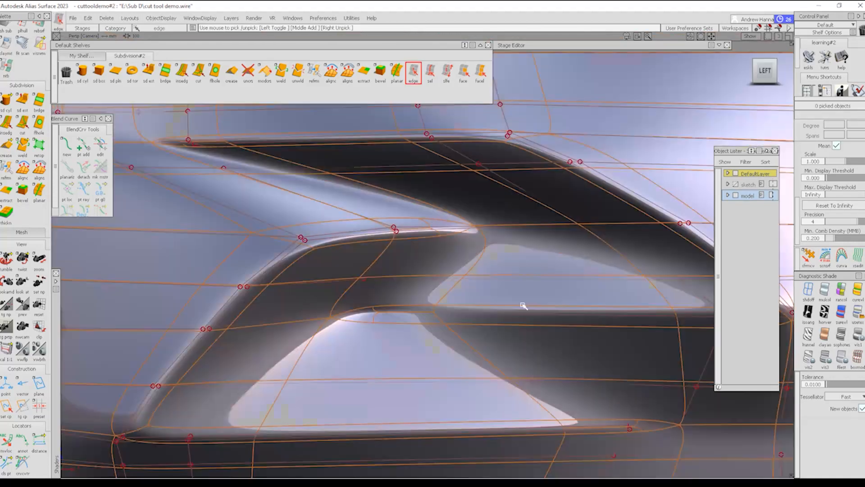
right_click_drag(523, 303, 491, 316, "ctrl+shift")
right_click_drag(496, 270, 376, 252, "alt+shift")
right_click_drag(500, 270, 469, 280, "alt+shift")
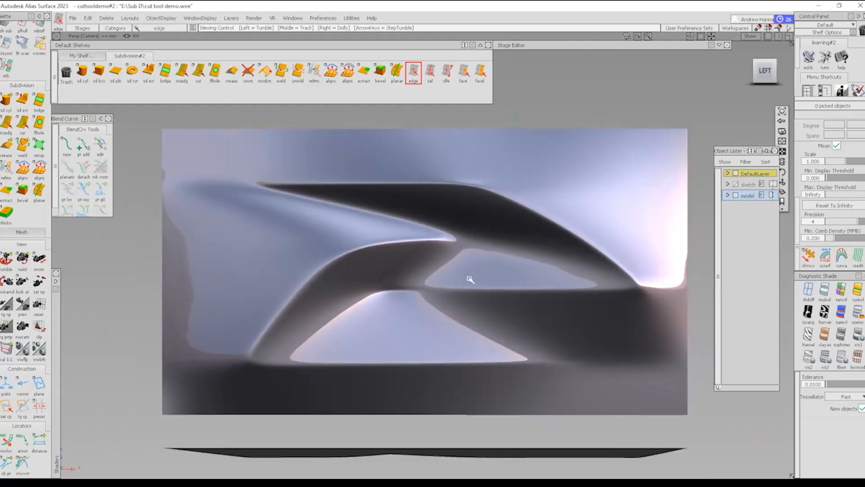
right_click_drag(344, 273, 425, 296, "alt+shift")
left_click_drag(432, 234, 381, 251, "alt+shift")
right_click_drag(380, 251, 565, 186, "ctrl+shift")
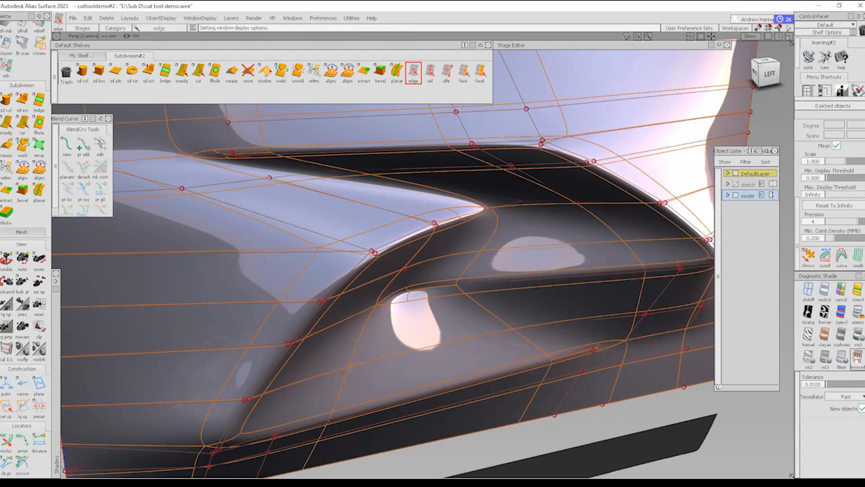
In box mode, insert an edge loop along the centre of the upper bevel round into the middle bevel, and check the smooth shaded result.
left_click(824, 292)
mouse_move(460, 212)
right_mouse_down("alt+shift")
mouse_move(473, 241)
mouse_move(435, 218)
right_mouse_up("alt+shift")
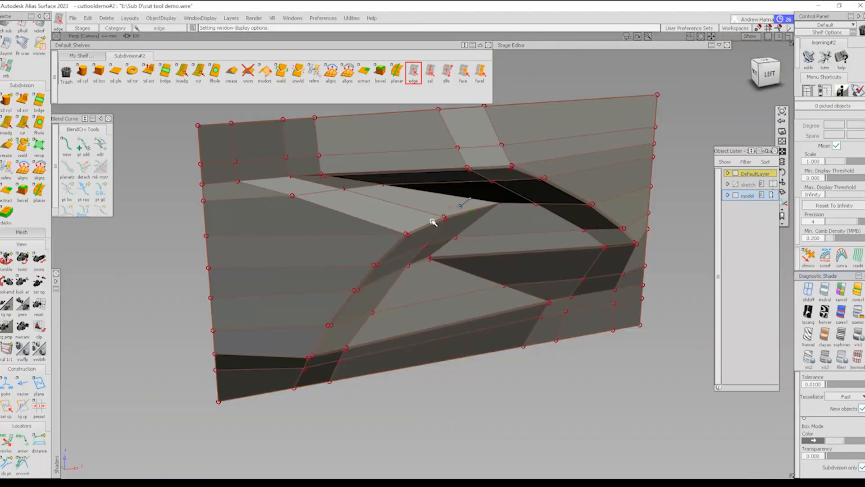
left_click(181, 72)
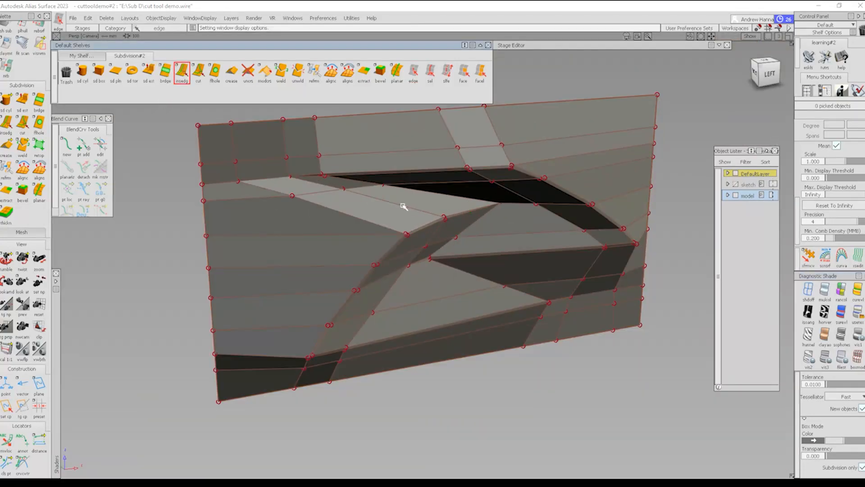
left_click(311, 176)
left_click_drag(352, 228, 506, 173, "alt+shift")
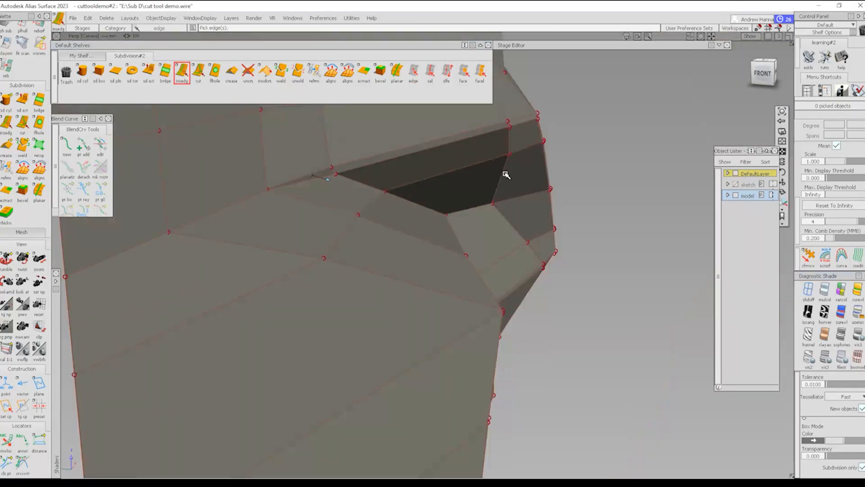
mouse_move(326, 174)
left_mouse_down("alt+shift")
mouse_move(344, 185)
mouse_move(340, 168)
left_mouse_up("alt+shift")
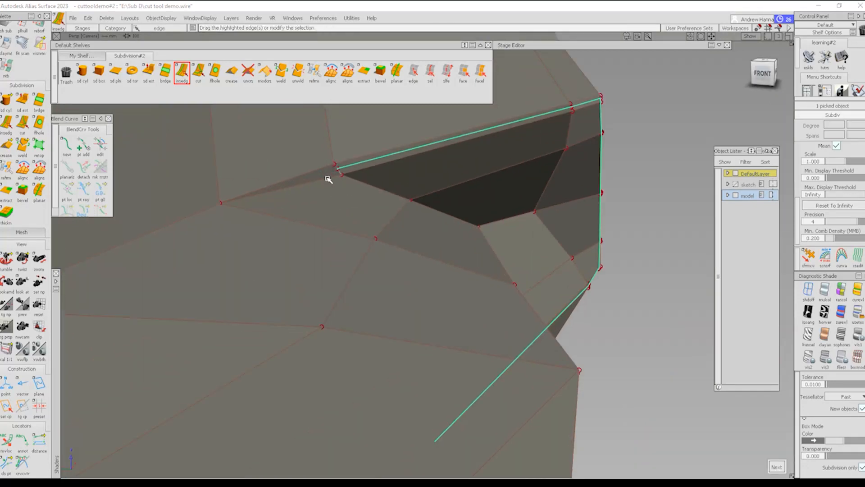
left_click(397, 157)
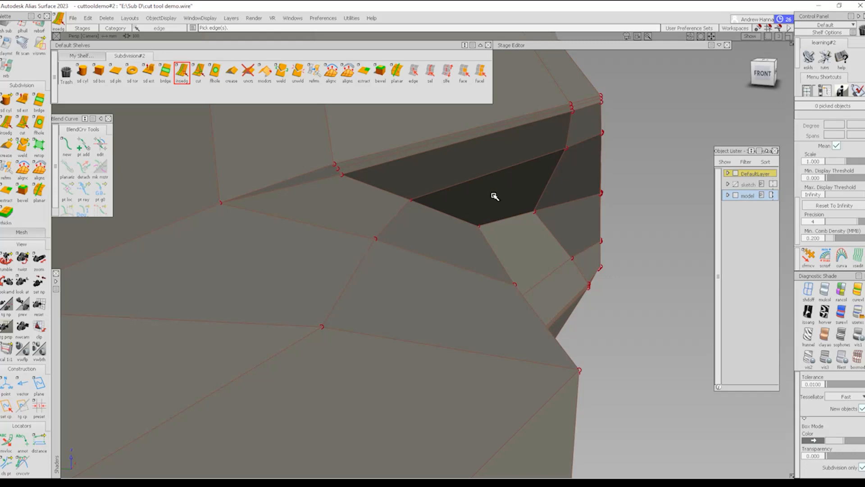
key("3")
left_click_drag(601, 252, 512, 299, "alt+shift")
right_click_drag(518, 293, 626, 300, "alt+shift")
mouse_move(626, 300)
left_mouse_down("alt+shift")
mouse_move(446, 316)
mouse_move(570, 293)
mouse_move(625, 302)
left_mouse_up("alt+shift")
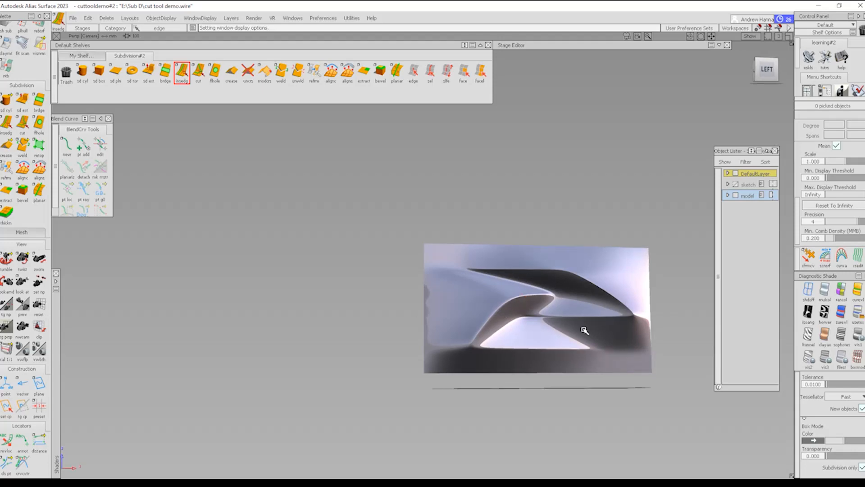
Insert an edge loop along the centre of the curved left bevel, continuing into the bottom bevel.
key("alt+t")
right_click_drag(459, 268, 585, 251, "alt+shift")
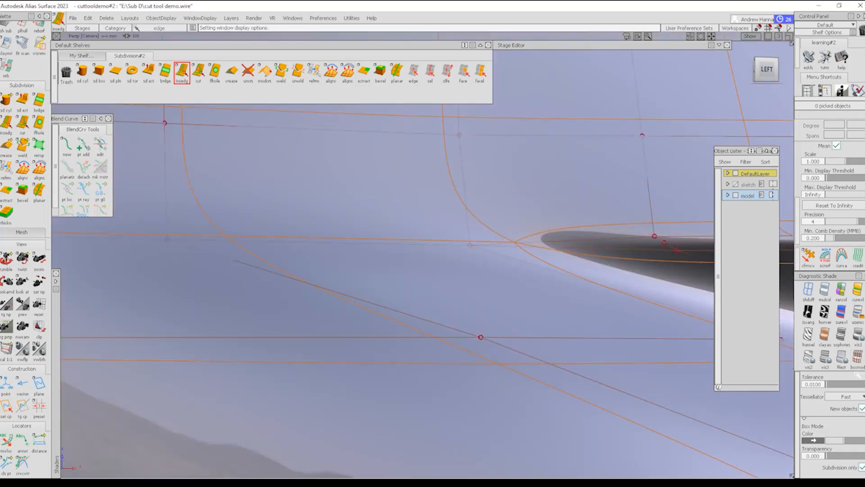
left_click(858, 360)
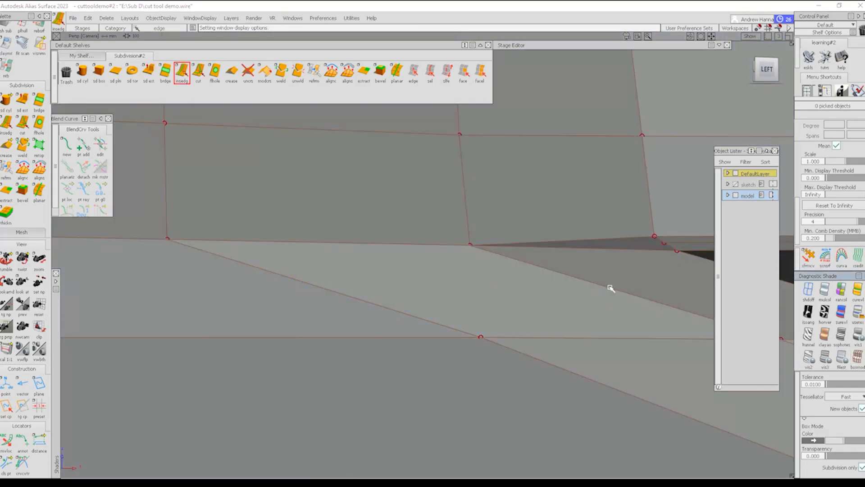
right_click_drag(611, 289, 631, 288, "alt+shift")
middle_click_drag(631, 288, 295, 241, "alt+shift")
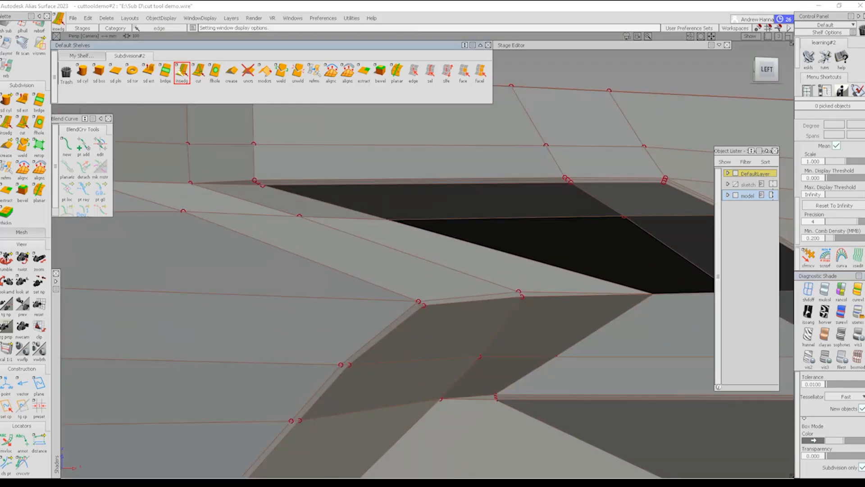
key("alt+t")
key("alt+t")
right_click_drag(415, 313, 459, 310, "alt+shift")
left_click_drag(446, 258, 448, 259)
left_click(322, 310)
key("alt+b")
key("alt+t")
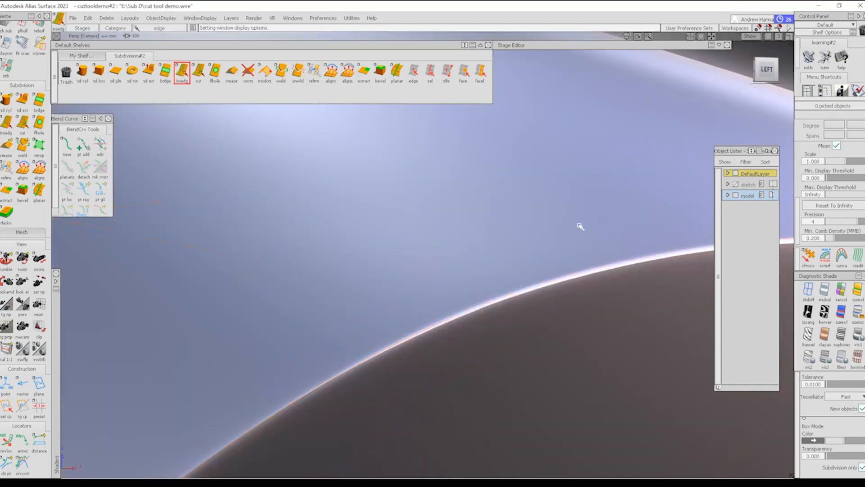
Examine the tightened bevel highlights on the shaded surface in the orthographic left view, with and without the wireframe.
right_click_drag(580, 226, 495, 326, "alt+shift")
right_click_drag(450, 350, 668, 187, "alt+shift")
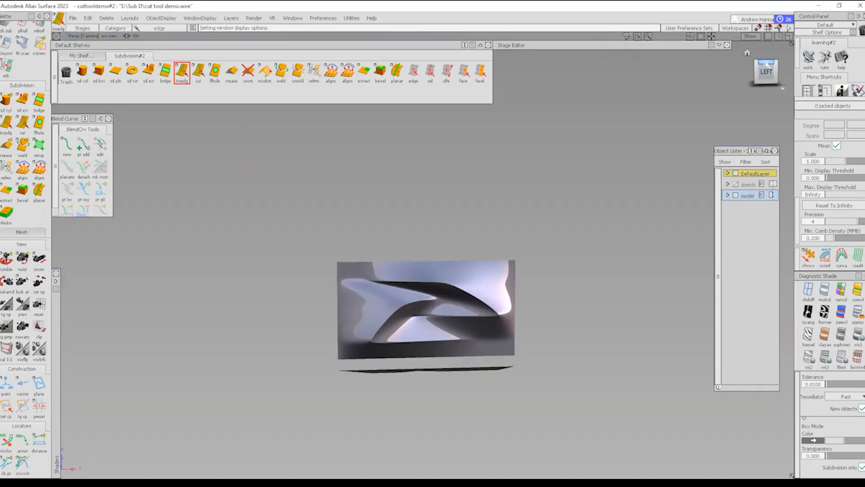
right_click_drag(459, 379, 535, 352, "alt+shift")
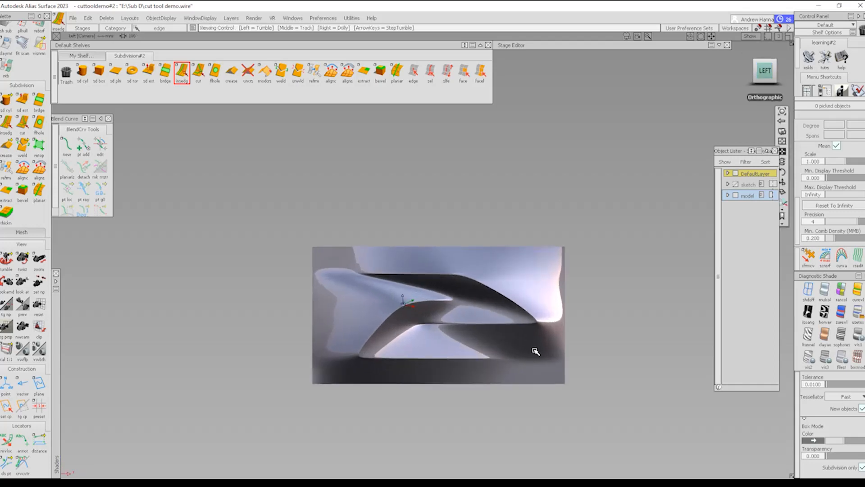
middle_click_drag(535, 352, 471, 351, "alt+shift")
key("shift+alt")
right_click_drag(504, 392, 430, 375, "alt+shift")
middle_click_drag(430, 375, 479, 382, "alt+shift")
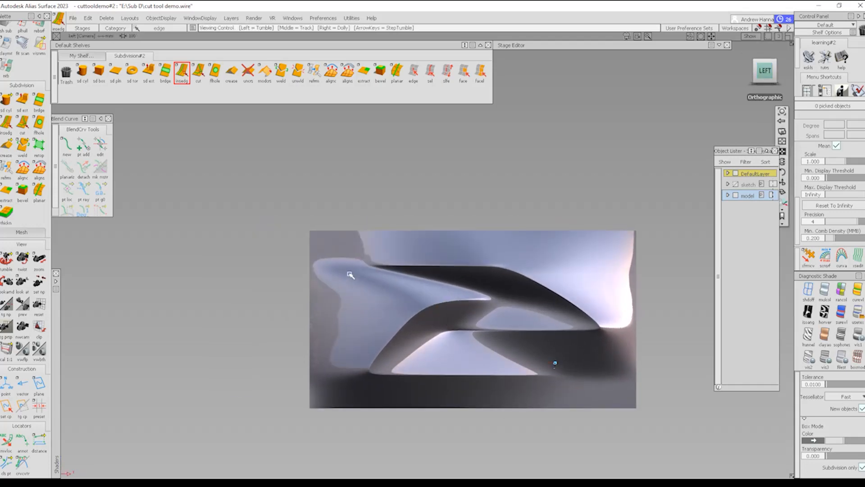
right_click_drag(555, 362, 474, 373, "alt+shift")
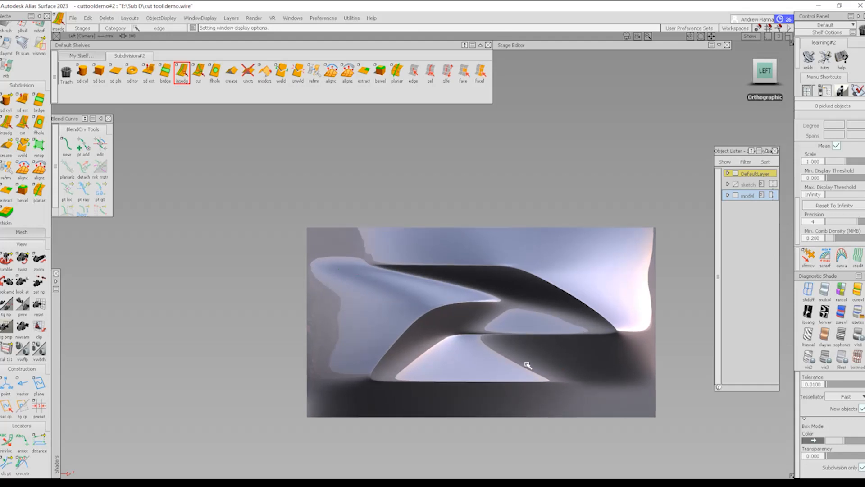
right_click_drag(402, 315, 463, 320, "alt+shift")
middle_click_drag(539, 361, 468, 340, "alt+shift")
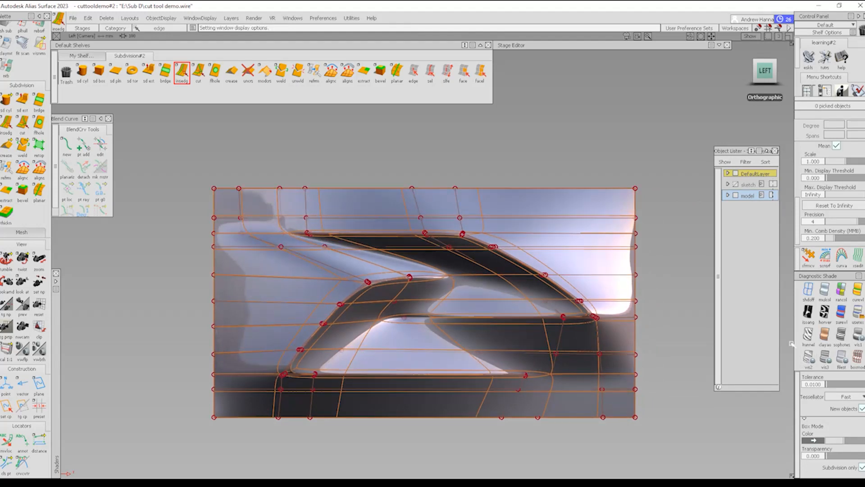
right_click_drag(498, 399, 495, 354, "ctrl+shift")
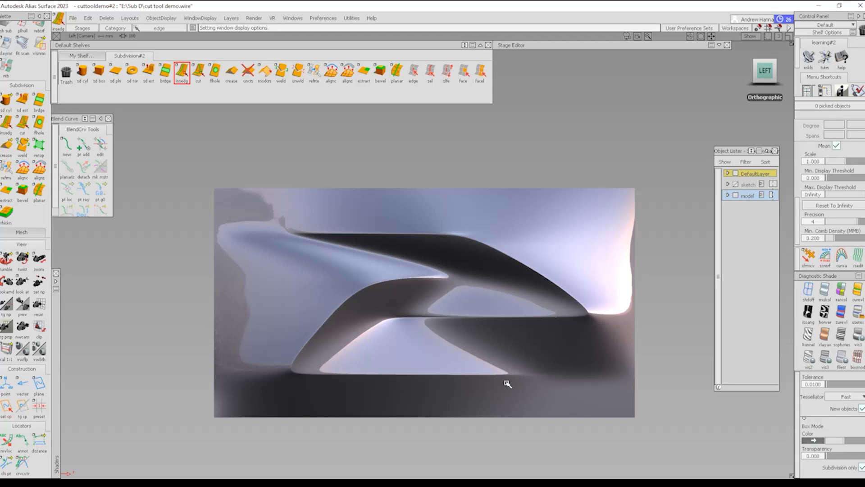
right_click_drag(507, 383, 503, 344, "ctrl+shift")
In the unshaded wireframe, cut a new edge from the middle bevel's left tip across the bottom bevel near its right end to the plane's lower border.
left_click(809, 290)
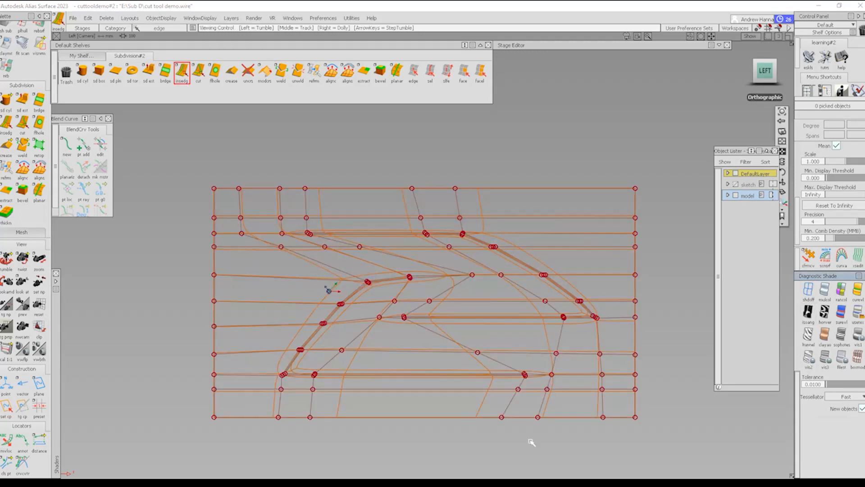
right_click_drag(531, 441, 607, 405, "alt+shift")
middle_click_drag(607, 405, 542, 361, "alt+shift")
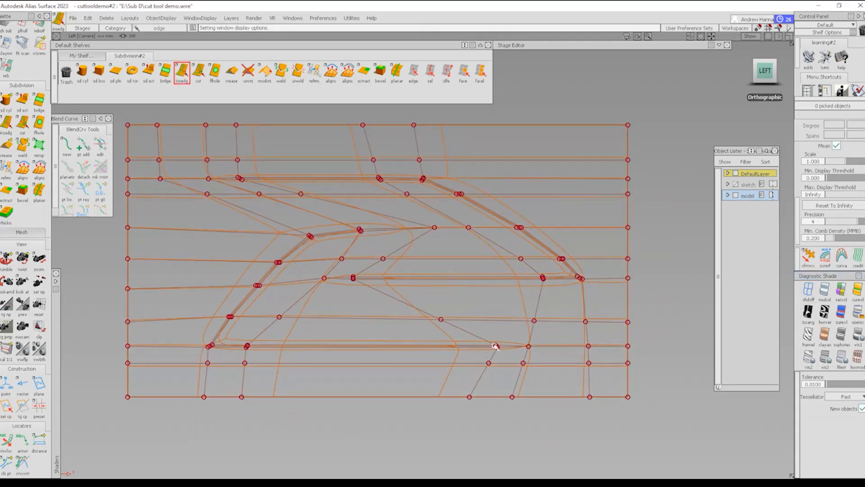
left_click(198, 72)
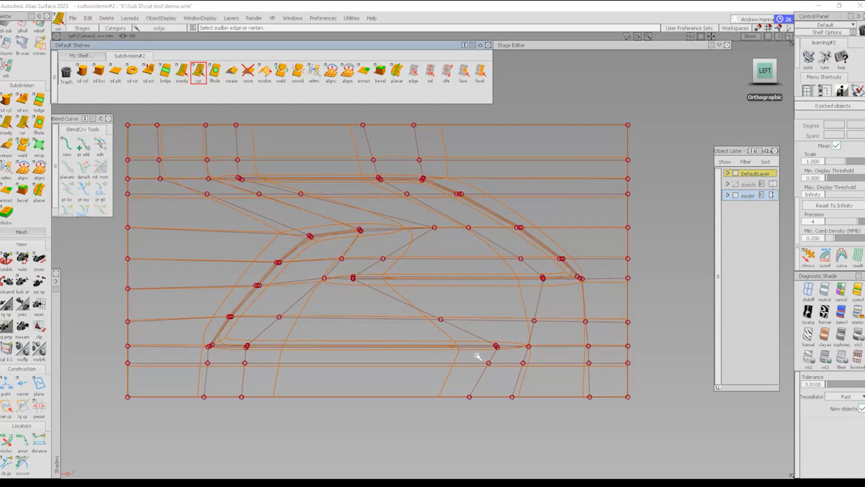
left_click(325, 278)
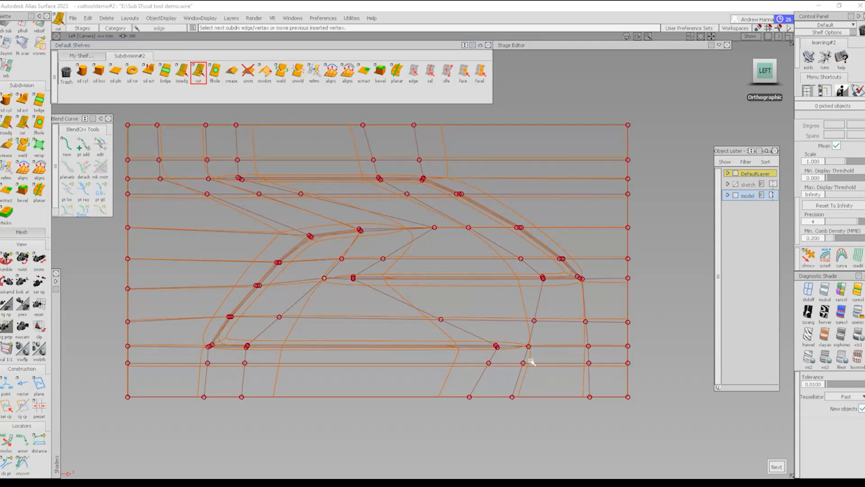
right_click_drag(266, 243, 297, 250, "alt+shift")
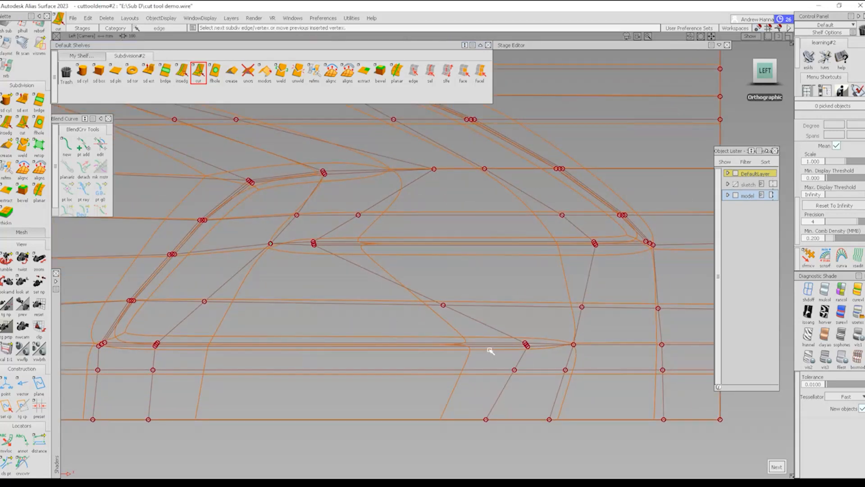
right_click_drag(440, 347, 507, 337, "alt+shift")
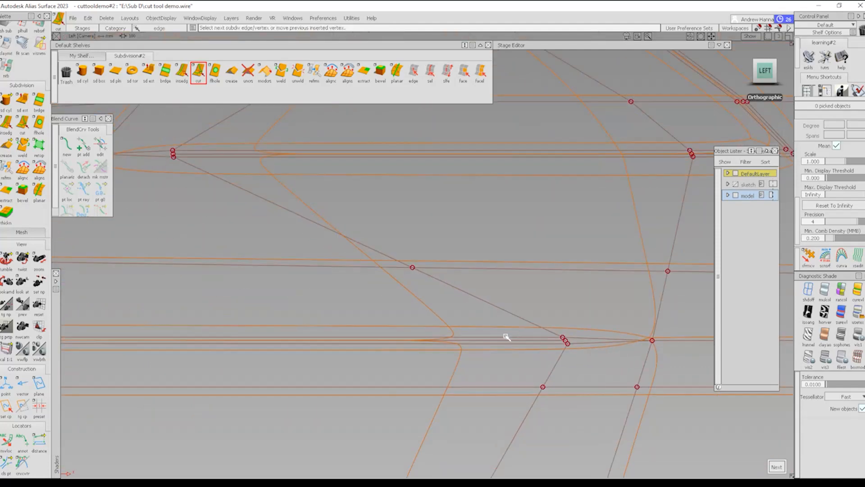
left_click(503, 344)
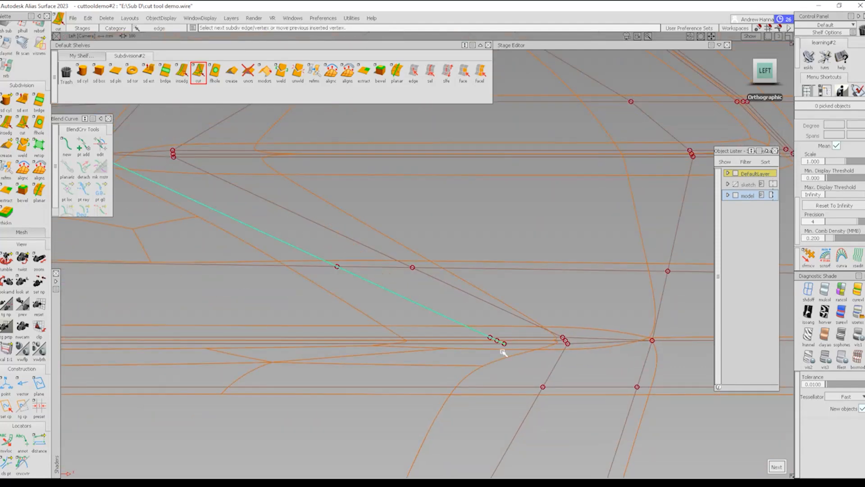
right_click_drag(493, 357, 479, 427, "alt+shift")
left_click(428, 421)
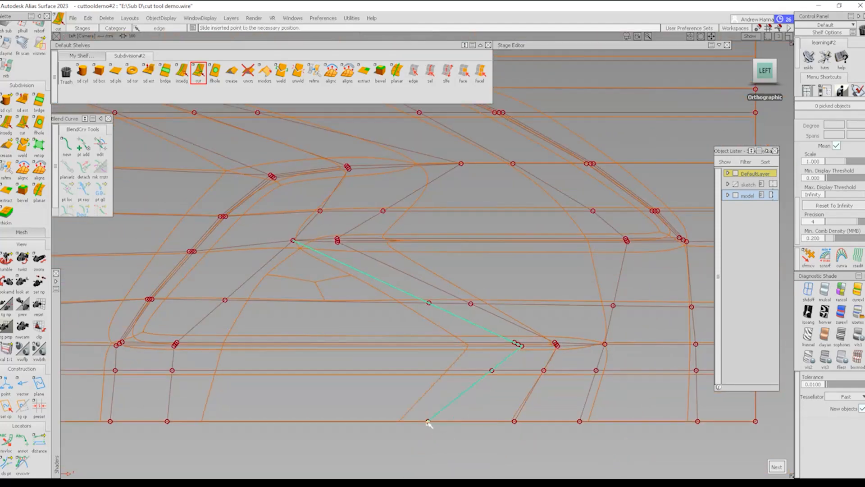
key("space")
Examine the smooth shaded surface around the new cut from the front and at an angle, and display the model in box mode.
left_click_drag(575, 390, 491, 330, "ctrl+shift")
right_click_drag(557, 349, 484, 322, "alt+shift")
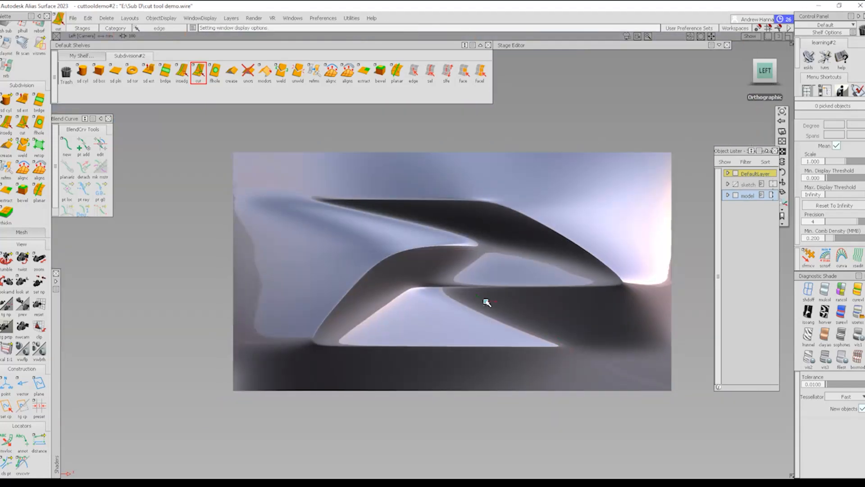
mouse_move(487, 302)
left_mouse_down("alt+shift")
mouse_move(378, 166)
mouse_move(379, 203)
mouse_move(426, 346)
left_mouse_up("alt+shift")
left_click_drag(518, 385, 462, 257, "ctrl+shift")
scroll(460, 256, "up", 4)
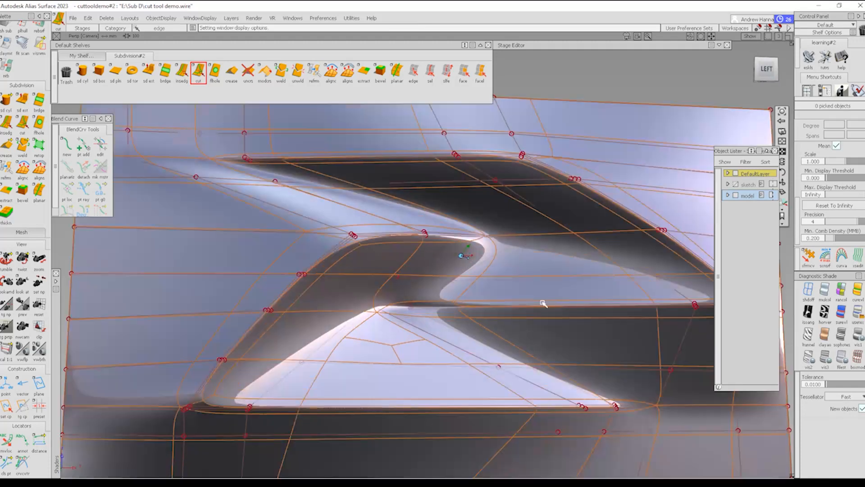
left_click(857, 356)
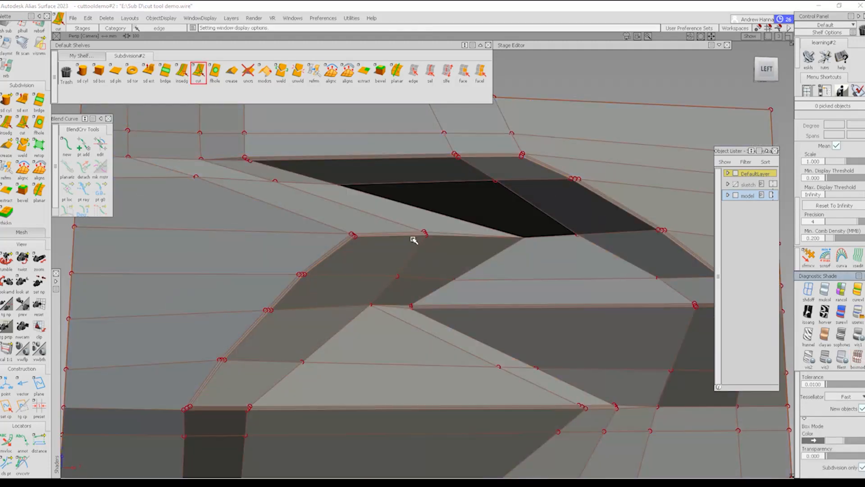
Try to slide the three CVs near the right end of the curved left bevel with the CV transform arrows.
left_click(766, 69)
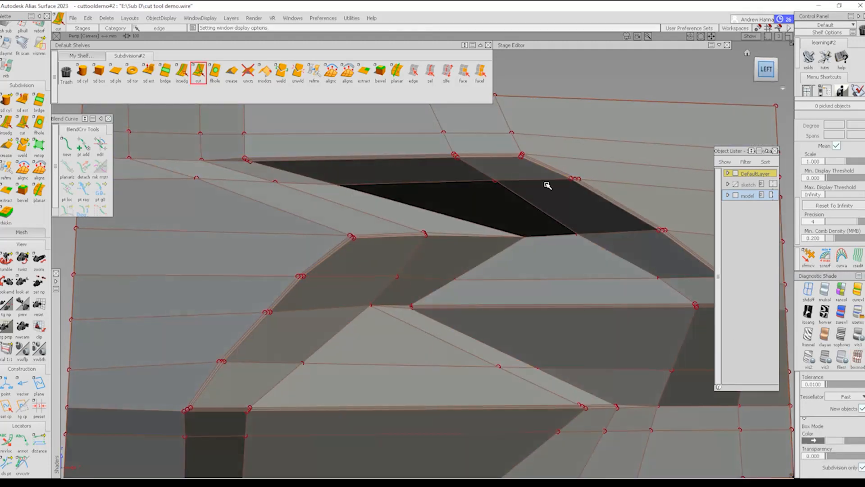
left_click_drag(440, 241, 630, 248)
left_click(812, 259)
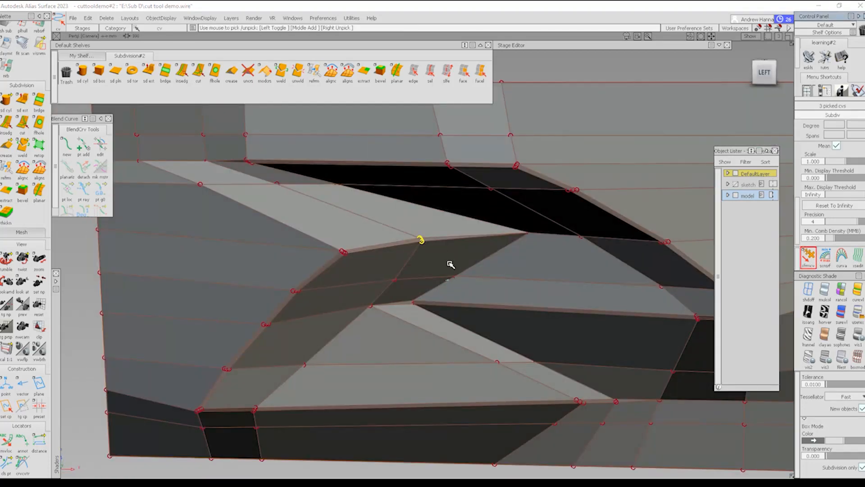
right_click(458, 270)
left_click(431, 258)
right_click_drag(431, 304, 443, 264, "alt+shift")
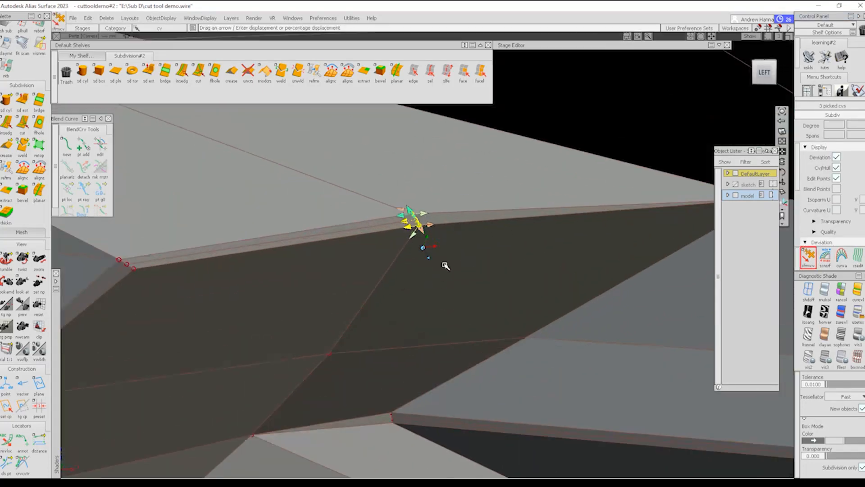
left_click_drag(443, 264, 413, 294, "alt+shift")
left_click(468, 294)
left_click_drag(387, 203, 391, 222)
key("ctrl+z")
Move the three CVs near the right end of the curved left bevel by about 76.8, 18.7 in the orthographic top view.
left_click_drag(390, 204, 470, 248)
left_click(763, 62)
mouse_move(579, 229)
middle_mouse_down("alt+shift")
mouse_move(550, 268)
mouse_move(494, 259)
middle_mouse_up("alt+shift")
left_click(808, 290)
mouse_move(486, 347)
middle_mouse_down("ctrl+shift")
mouse_move(489, 293)
mouse_move(475, 284)
middle_mouse_up("ctrl+shift")
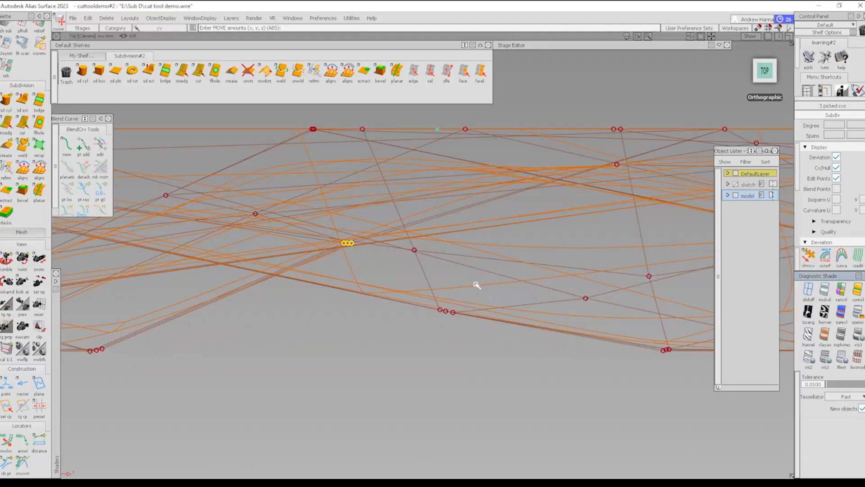
mouse_move(475, 284)
left_mouse_down()
mouse_move(579, 270)
mouse_move(658, 241)
left_mouse_up()
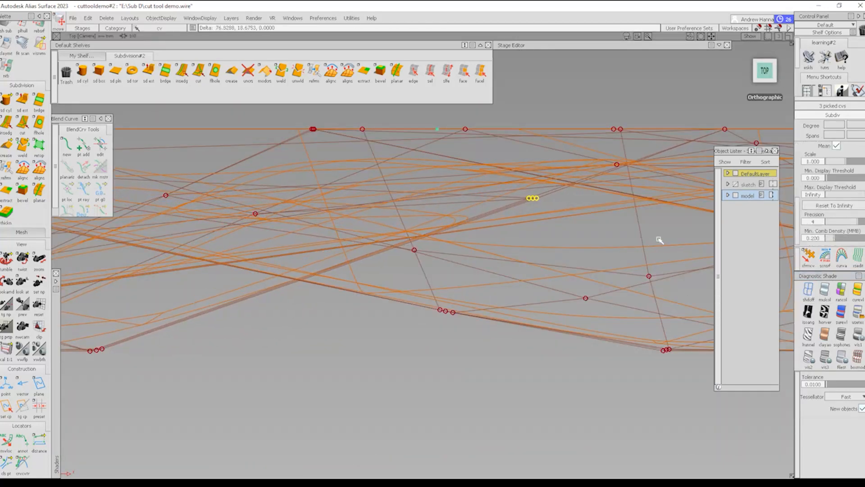
Examine the adjusted bevel end on the shaded surface from several angles, and return the model to box mode.
left_click_drag(566, 237, 507, 240, "alt+shift")
right_click_drag(346, 299, 464, 226, "ctrl+shift")
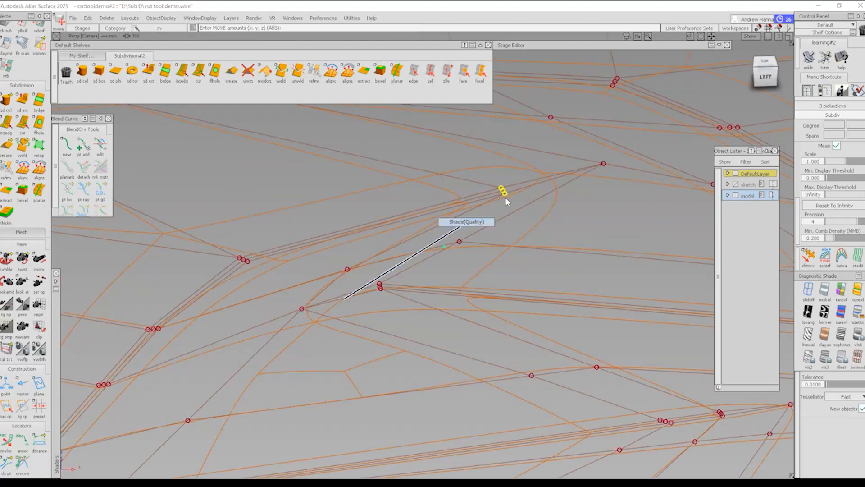
right_click_drag(562, 376, 464, 311, "ctrl+shift")
right_click_drag(464, 311, 496, 328, "alt+shift")
mouse_move(496, 329)
left_mouse_down("alt+shift")
mouse_move(469, 141)
mouse_move(464, 255)
left_mouse_up("alt+shift")
mouse_move(535, 221)
left_mouse_down("alt+shift")
mouse_move(379, 291)
mouse_move(421, 272)
mouse_move(535, 146)
mouse_move(504, 239)
left_mouse_up("alt+shift")
right_click_drag(473, 361, 426, 293, "ctrl+shift")
right_click_drag(419, 263, 378, 252, "alt+shift")
left_click(857, 358)
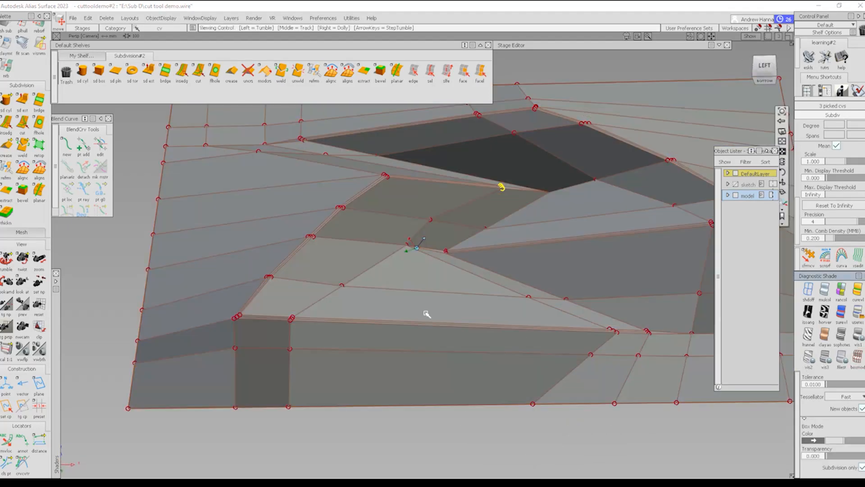
Cut a diagonal edge from the bevelled left end of the middle bevel down to the second vertex group on the bottom bevel.
right_click_drag(425, 312, 252, 328, "alt+shift")
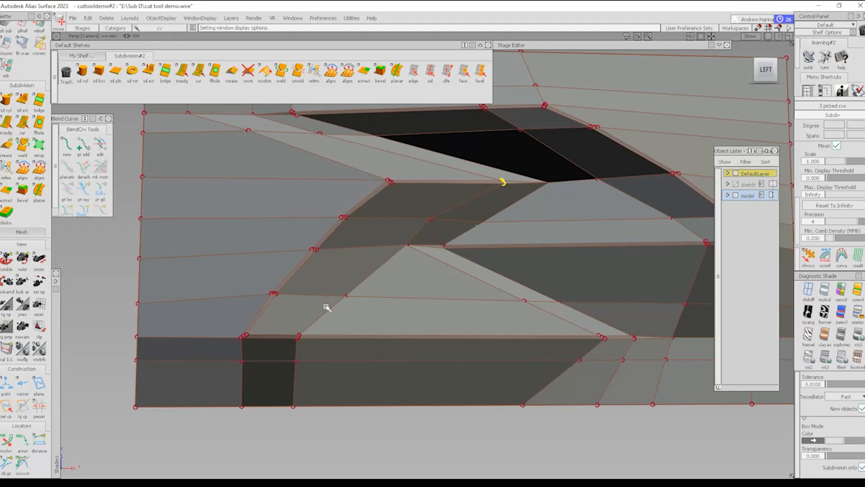
mouse_move(406, 249)
left_mouse_down("alt+shift")
mouse_move(326, 321)
mouse_move(329, 268)
left_mouse_up("alt+shift")
left_click(198, 71)
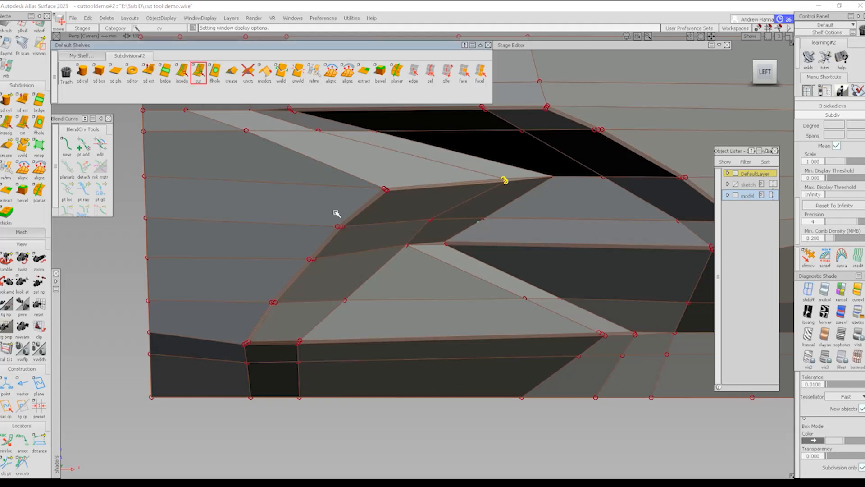
left_click(445, 244)
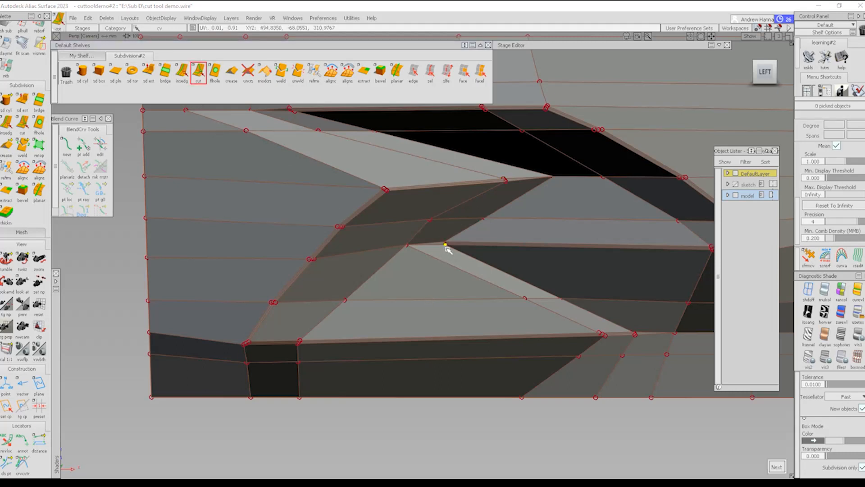
left_click(303, 337)
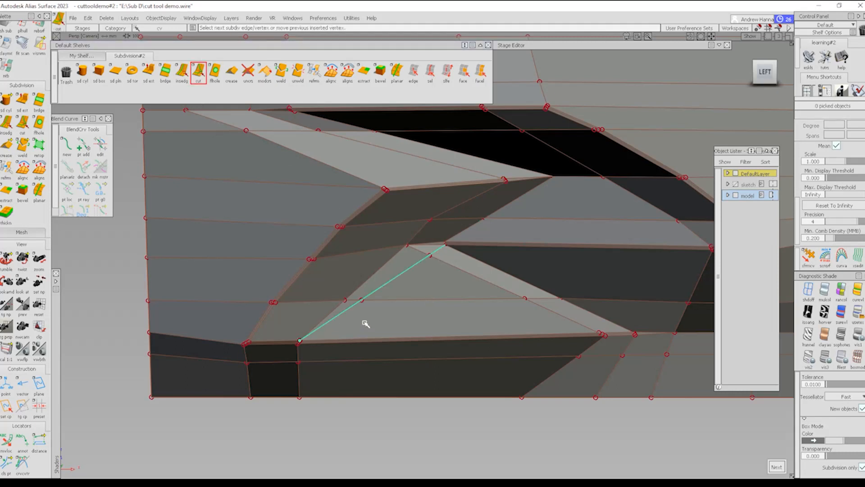
Delete the old diagonal edge beside the new cut, between the middle bevel's left tip and the bottom bevel.
left_click(413, 72)
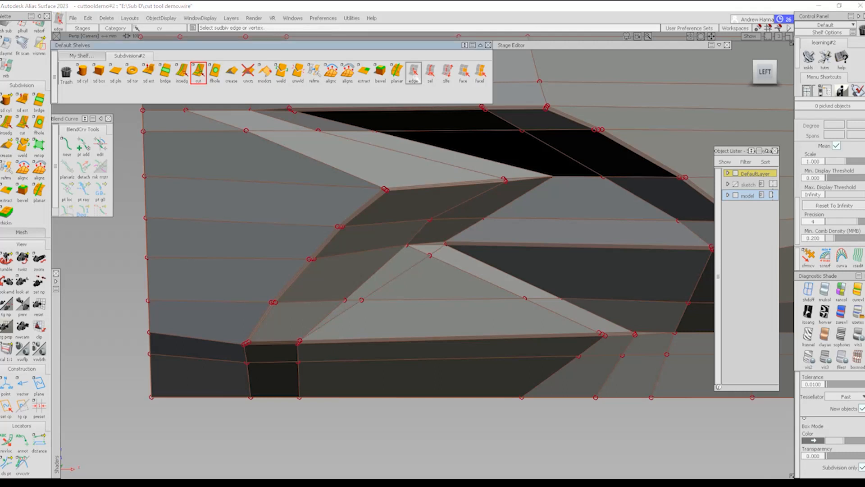
left_click(333, 309)
key("Delete")
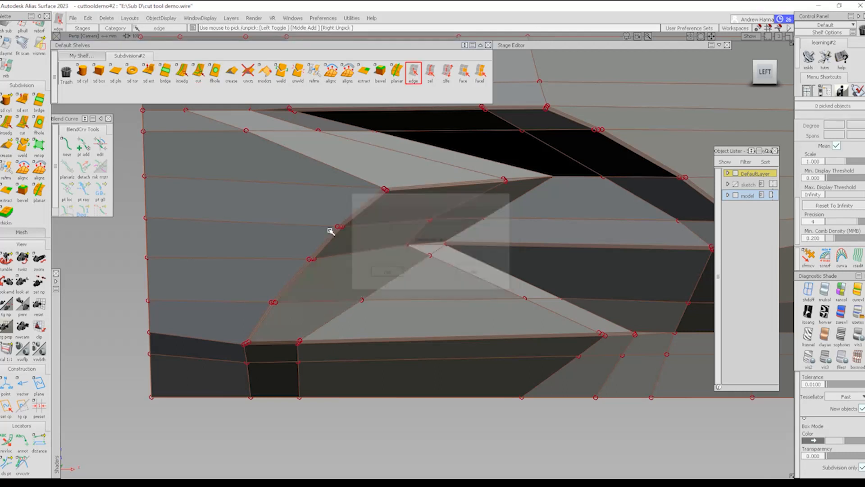
Cut a replacement edge from the middle bevel's left tip to the bevel corner at the lower left of the cut-out.
left_click(198, 71)
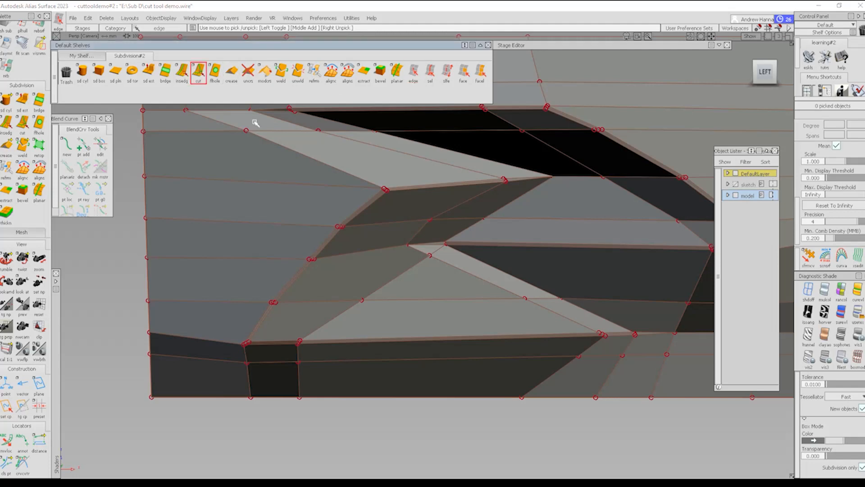
left_click(405, 246)
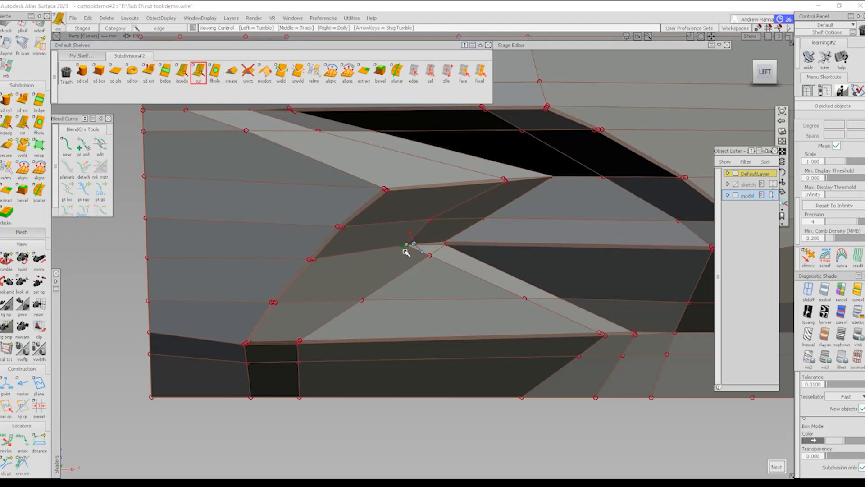
right_click_drag(405, 299, 292, 310, "alt+shift")
left_click(295, 310)
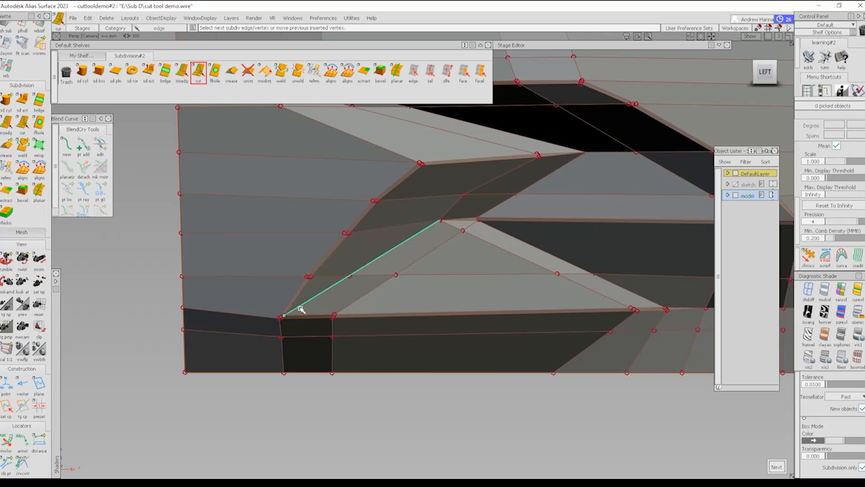
key("space")
right_click_drag(386, 266, 438, 293, "alt+shift")
left_click_drag(438, 293, 456, 300, "alt+shift")
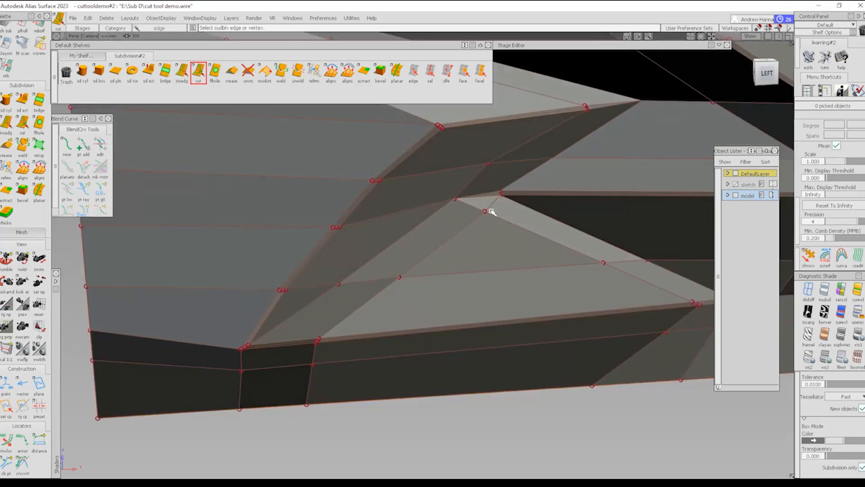
Pick the three CVs at the left end of the middle bevel and activate the Move tool.
right_click_drag(491, 211, 503, 237, "alt+shift")
left_click_drag(504, 237, 426, 131, "alt+shift")
left_click_drag(432, 199, 525, 215, "ctrl+shift")
middle_click_drag(531, 308, 534, 273, "ctrl+shift")
left_click_drag(534, 273, 527, 239, "alt+shift")
right_click_drag(528, 240, 498, 205, "alt+shift")
left_click_drag(498, 205, 510, 320, "alt+shift")
left_click_drag(494, 158, 563, 243, "alt+shift")
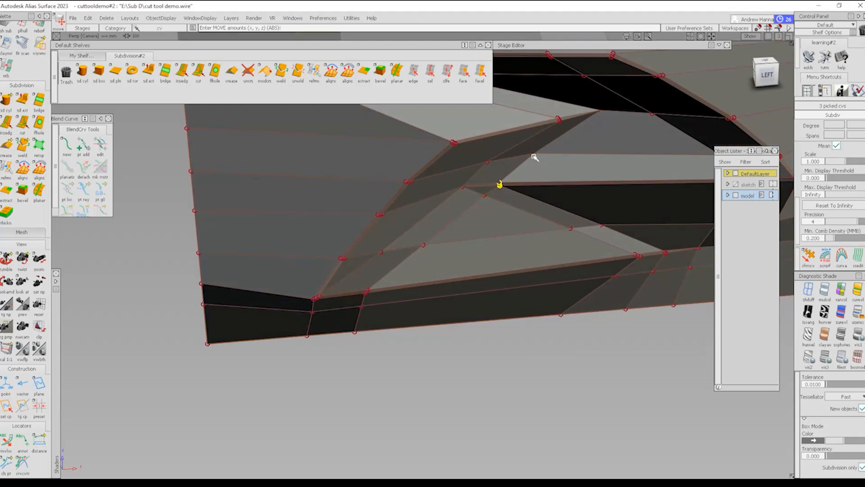
Move the two CVs on the row just above the middle bevel's left end in Y by about -19.8 and 5.7, and clear the selection.
left_click(534, 156)
left_click_drag(534, 155, 450, 198, "alt+shift")
middle_click_drag(556, 190, 552, 196)
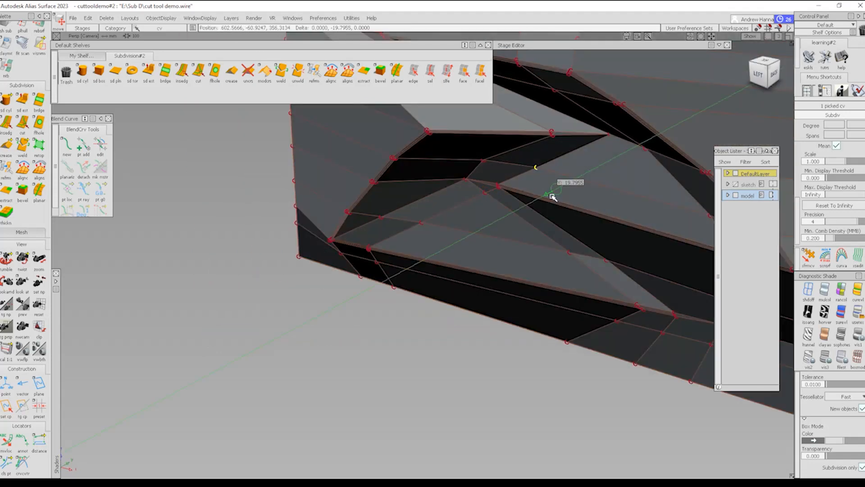
left_click_drag(482, 164, 505, 194)
middle_click_drag(506, 193, 509, 195)
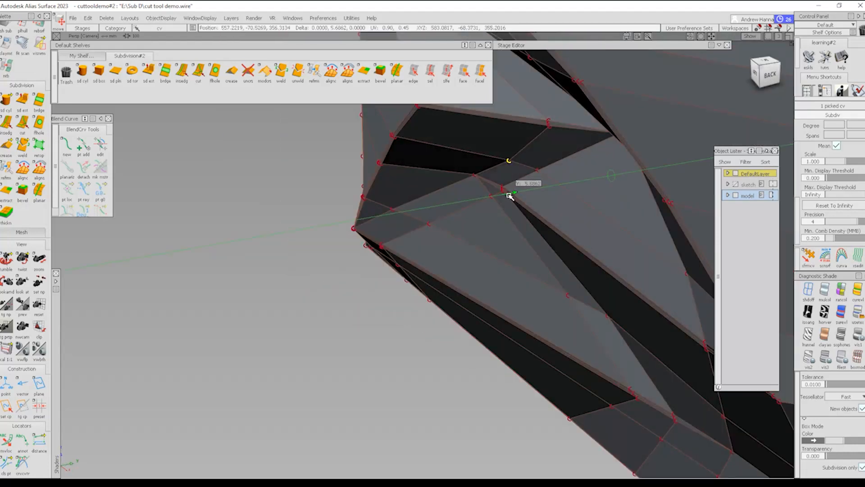
left_click_drag(468, 262, 459, 167, "ctrl+shift")
Examine the box-mode topology between the middle bevel's left end and the lower-left bevel corner.
left_click_drag(383, 186, 481, 261, "alt+shift")
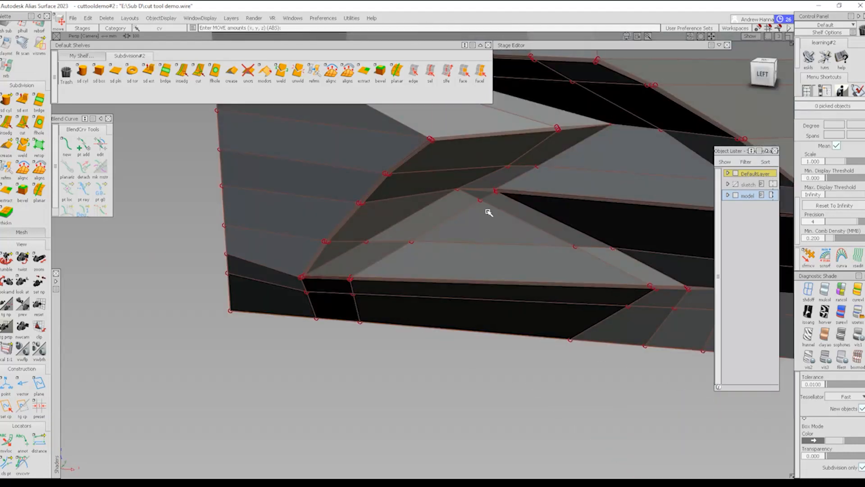
right_click_drag(498, 247, 533, 187, "alt+shift")
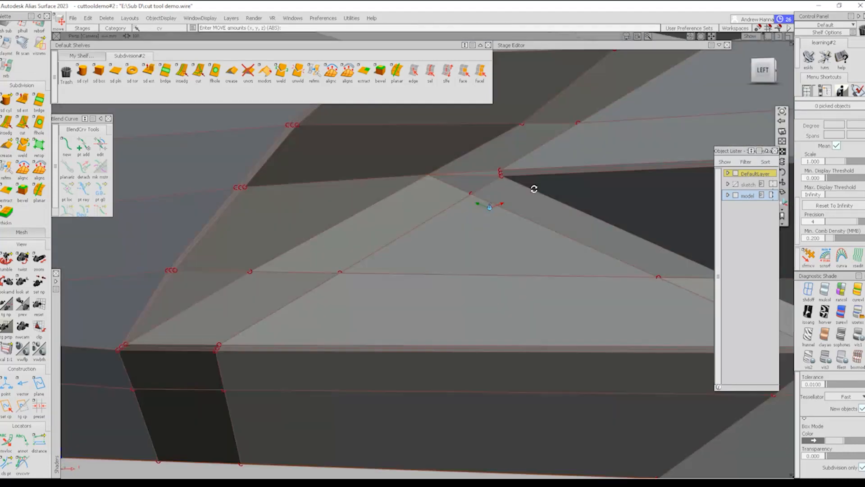
right_click_drag(484, 204, 344, 208, "alt+shift")
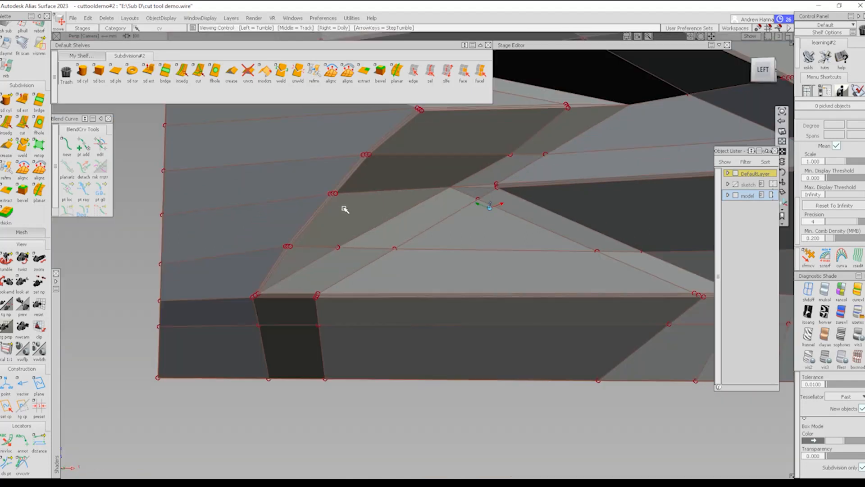
middle_click_drag(344, 209, 361, 199, "alt+shift")
right_click_drag(352, 246, 412, 276, "alt+shift")
left_click_drag(413, 276, 389, 289, "alt+shift")
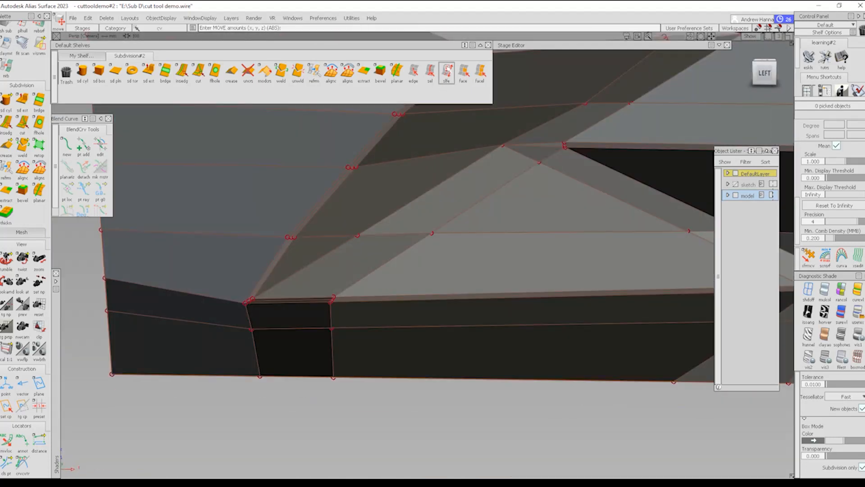
Activate edge picking and compare the lower-left bevel corner in box mode and as a smooth shaded surface.
left_click(413, 72)
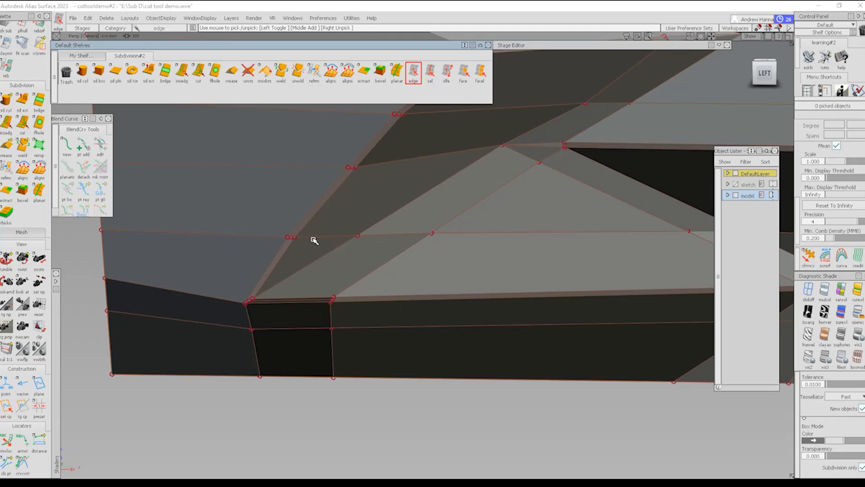
left_click_drag(282, 244, 336, 244, "alt+shift")
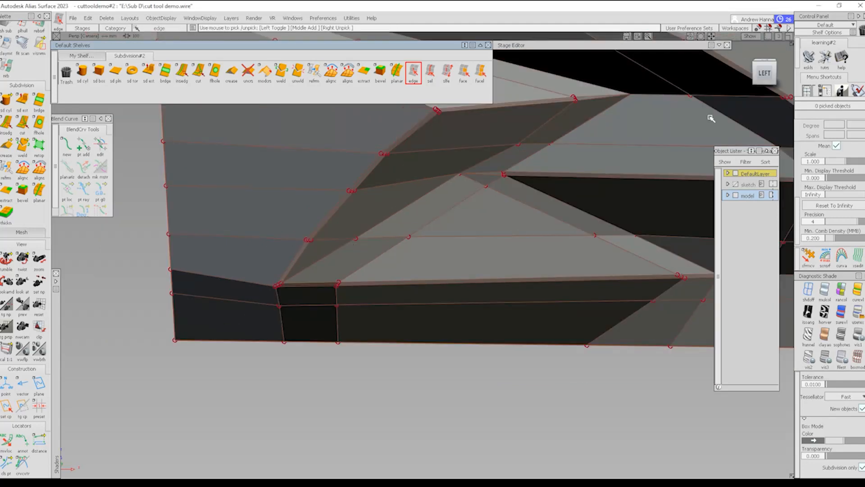
left_click(763, 72)
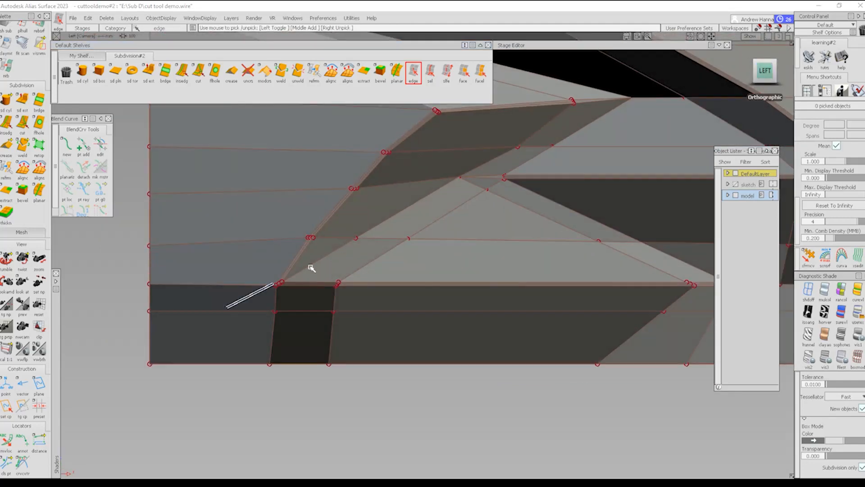
left_click_drag(273, 284, 227, 307, "ctrl+shift")
mouse_move(259, 263)
left_mouse_down("alt+shift")
mouse_move(391, 280)
mouse_move(467, 262)
mouse_move(261, 269)
mouse_move(464, 285)
left_mouse_up("alt+shift")
left_click_drag(531, 293, 496, 214, "ctrl+shift")
right_click_drag(512, 177, 547, 226, "alt+shift")
left_click_drag(532, 297, 487, 218, "ctrl+shift")
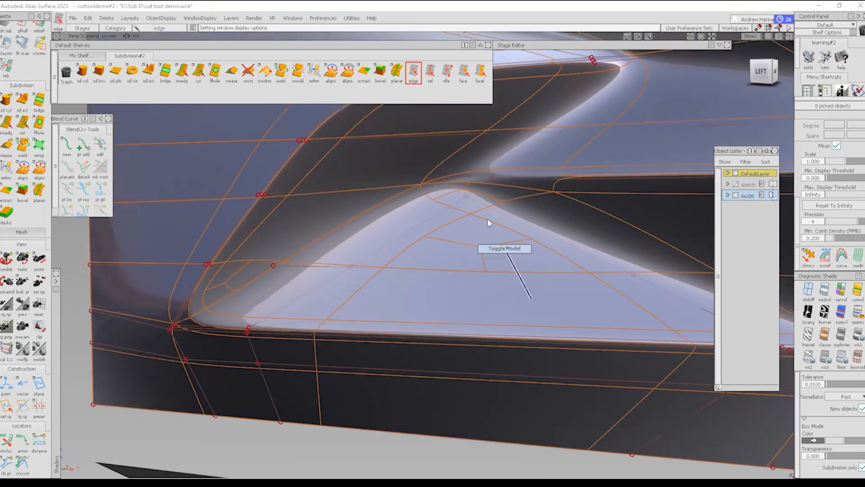
Review the highlight flow across the whole smooth panel with its wireframe off and on.
mouse_move(507, 256)
left_mouse_down("alt+shift")
mouse_move(519, 180)
mouse_move(535, 273)
left_mouse_up("alt+shift")
right_click_drag(568, 315, 518, 277, "alt+shift")
mouse_move(517, 266)
left_mouse_down("alt+shift")
mouse_move(524, 188)
mouse_move(547, 257)
mouse_move(678, 285)
mouse_move(527, 231)
mouse_move(541, 210)
left_mouse_up("alt+shift")
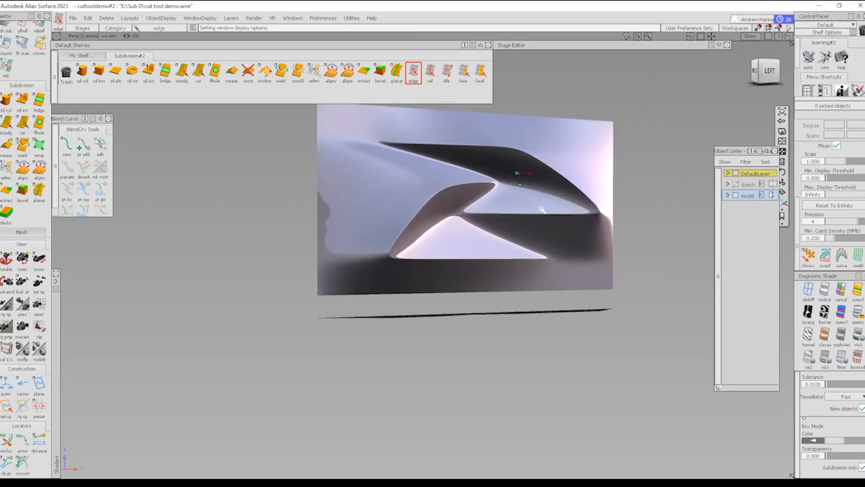
right_click_drag(541, 209, 581, 253, "alt+shift")
mouse_move(540, 238)
left_mouse_down("alt+shift")
mouse_move(303, 214)
mouse_move(475, 234)
mouse_move(439, 155)
left_mouse_up("alt+shift")
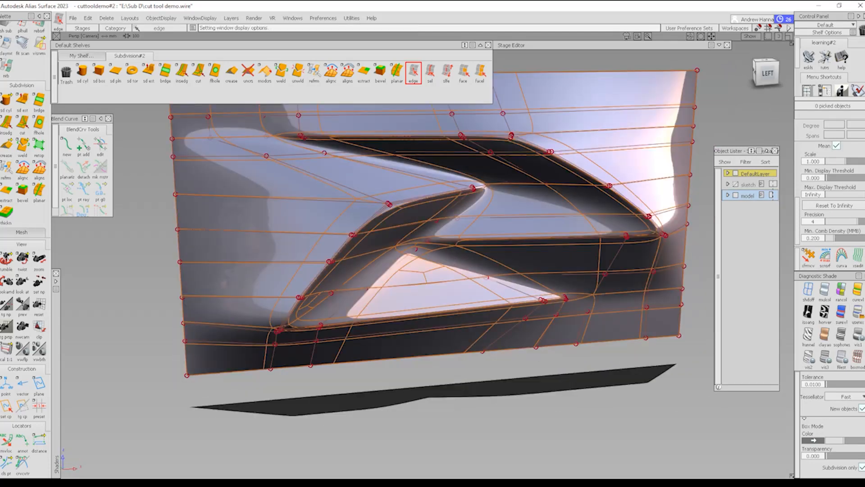
Show the whole panel in box mode and hide its wireframe and CVs.
key("1")
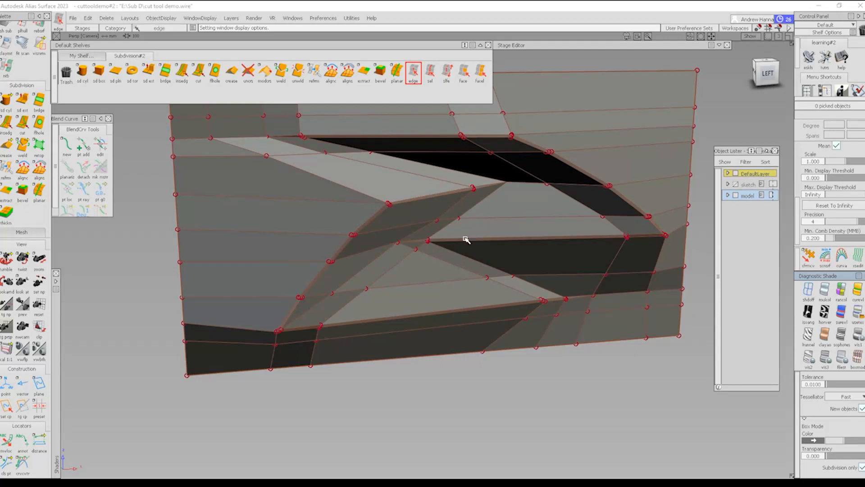
left_click_drag(501, 261, 371, 162, "ctrl+shift")
left_click_drag(337, 220, 289, 156, "ctrl+shift")
left_click(265, 127, "alt+shift")
mouse_move(342, 180)
left_mouse_down("alt+shift")
mouse_move(401, 212)
mouse_move(315, 184)
left_mouse_up("alt+shift")
left_click_drag(303, 227, 386, 191, "ctrl+shift")
left_click_drag(550, 290, 483, 236, "ctrl+shift")
middle_click_drag(409, 173, 411, 206, "alt+shift")
left_click_drag(292, 225, 355, 272, "alt+shift")
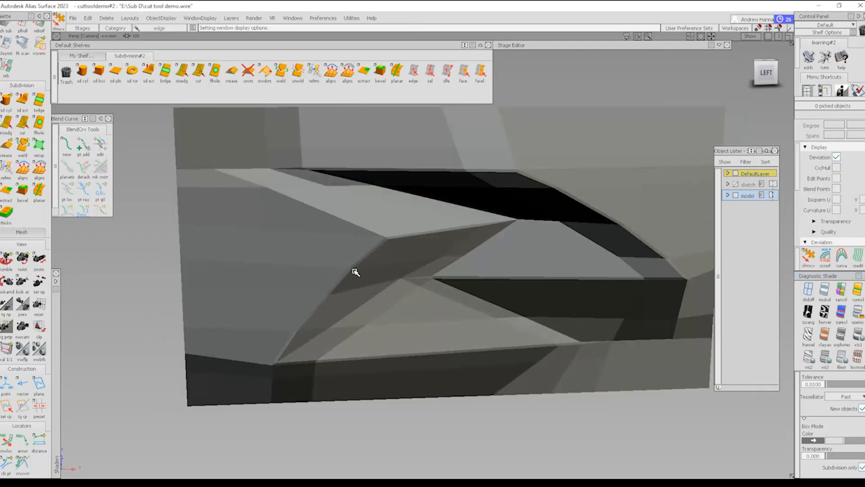
Examine the highlights on the smooth panel without wireframe, in the orthographic left view and from oblique angles.
key("3")
left_click(766, 72)
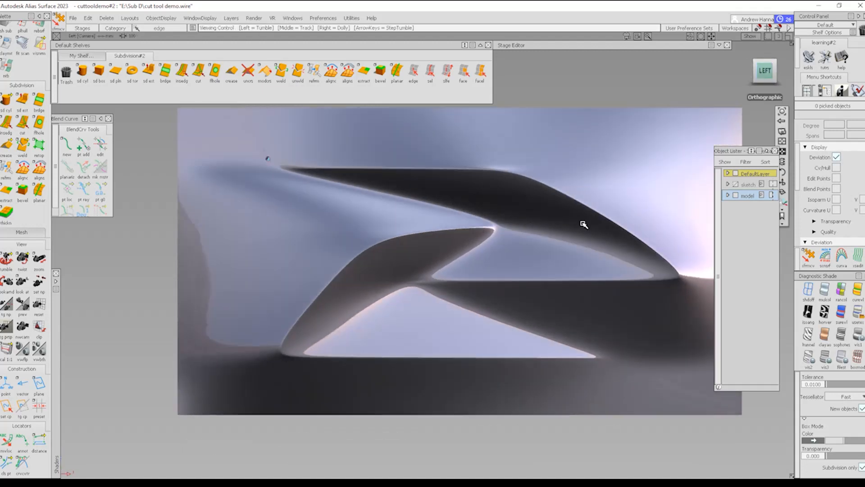
right_click_drag(584, 225, 534, 270, "alt+shift")
middle_click_drag(485, 257, 479, 305, "alt+shift")
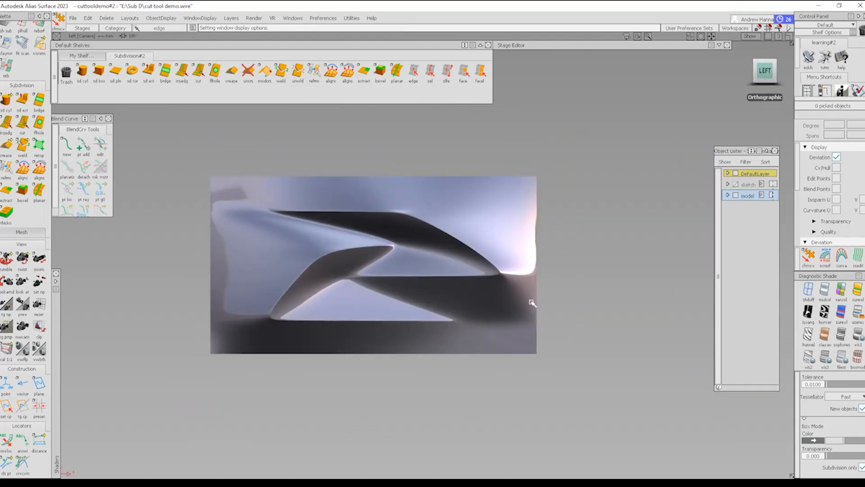
left_click_drag(365, 253, 475, 247, "alt+shift")
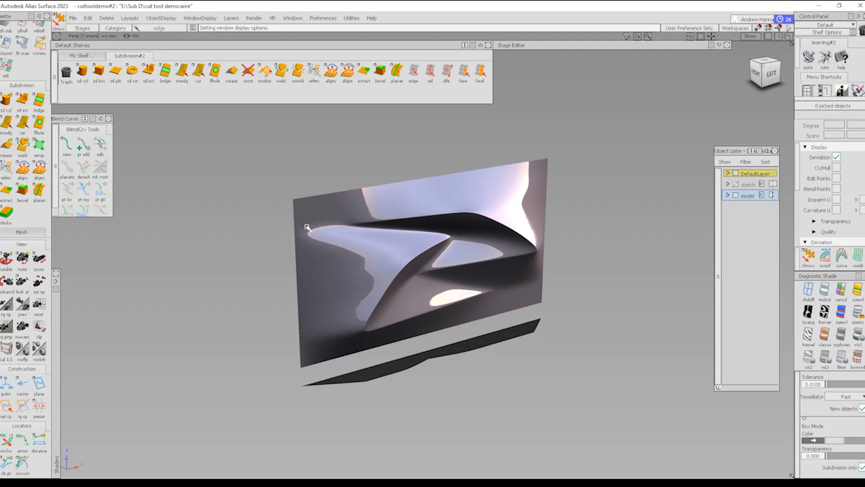
right_click_drag(401, 249, 475, 297, "alt+shift")
left_click_drag(475, 297, 353, 280, "alt+shift")
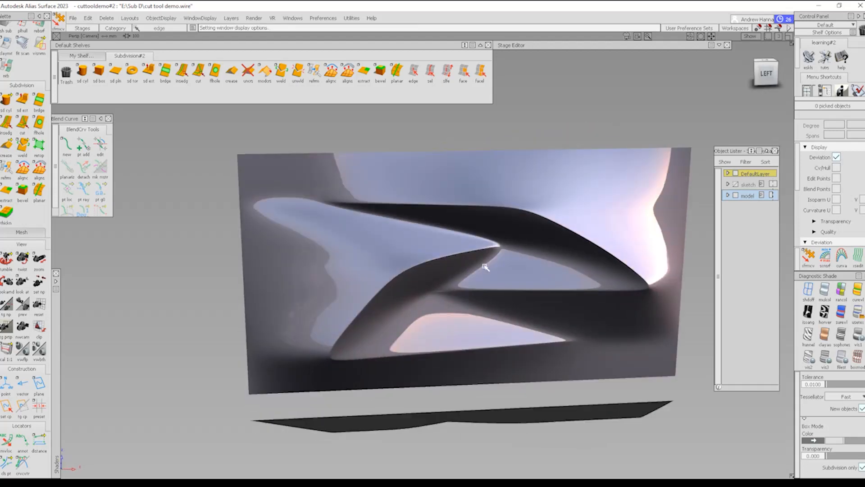
right_click_drag(514, 271, 458, 267, "alt+shift")
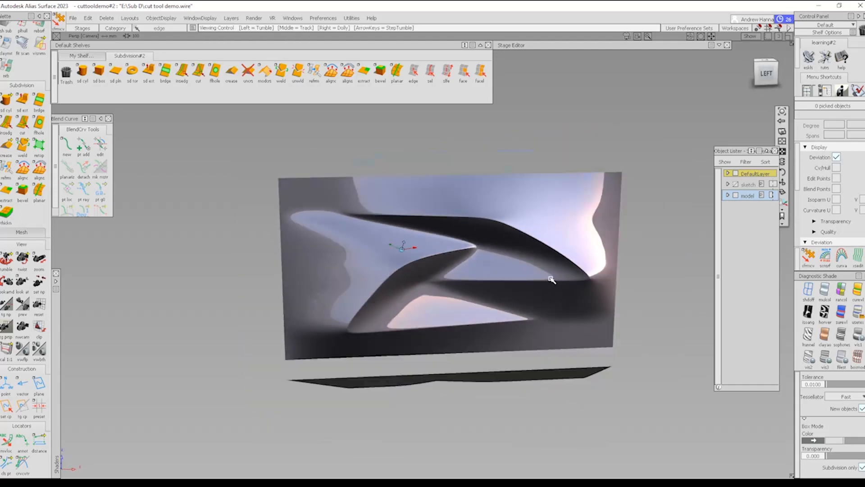
left_click_drag(459, 267, 454, 251, "alt+shift")
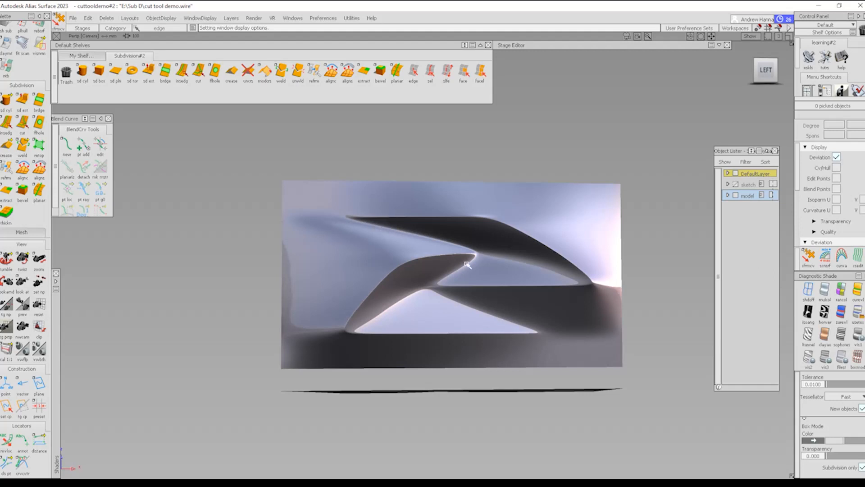
left_click_drag(518, 338, 475, 248, "alt+shift")
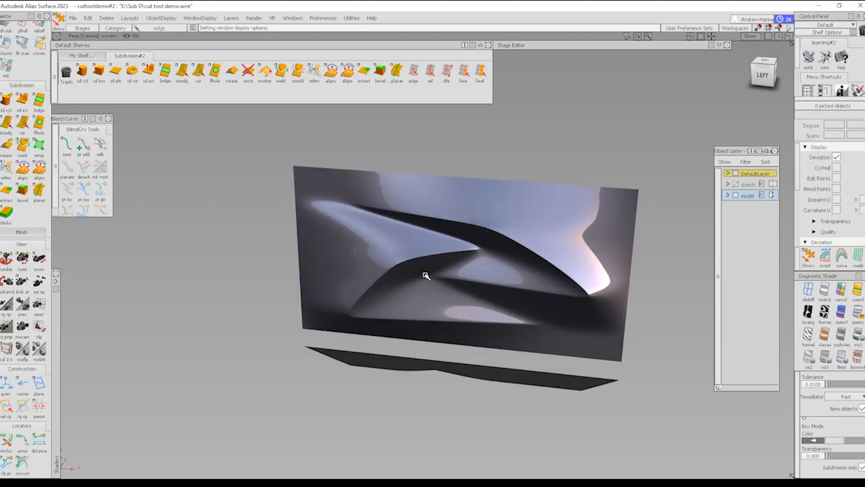
left_click_drag(425, 275, 479, 291, "alt+shift")
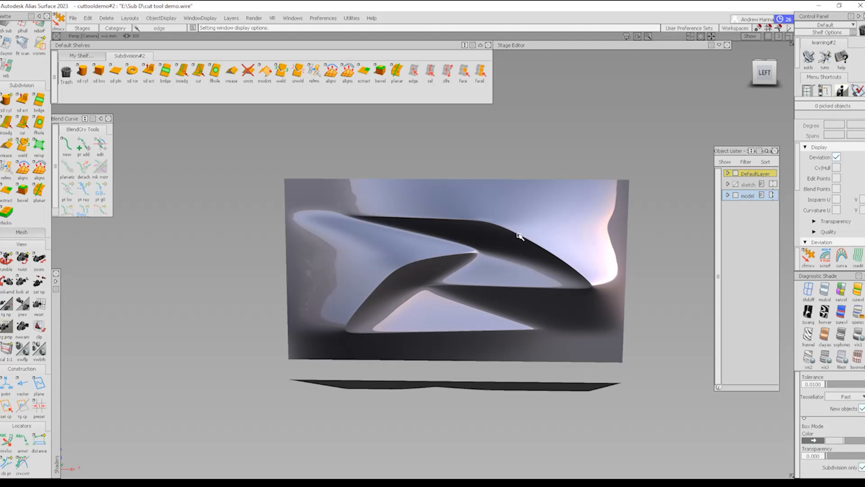
left_click(765, 72)
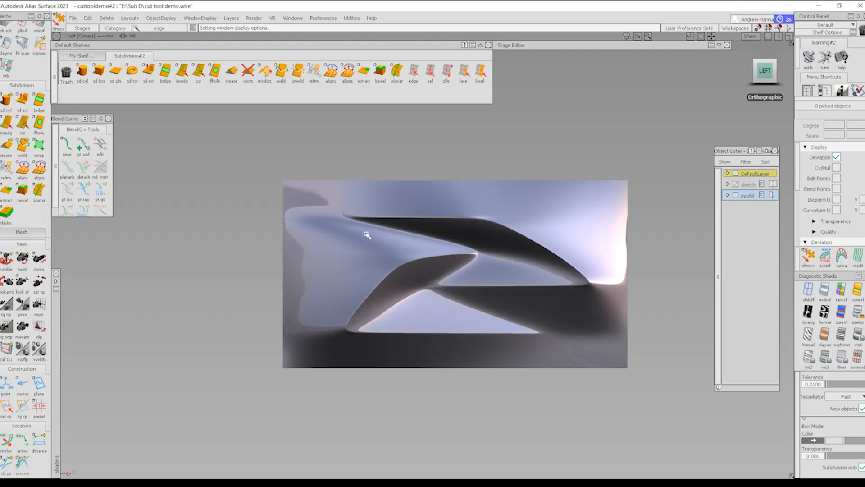
Activate the Cut tool and inspect the panel's wireframe and CVs with diagnostic shading turned off.
left_click(198, 72)
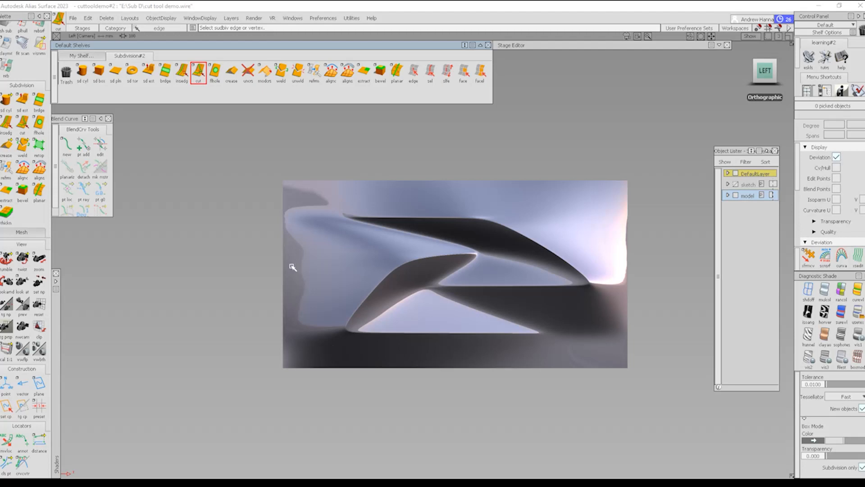
left_click_drag(371, 266, 454, 228, "alt+shift")
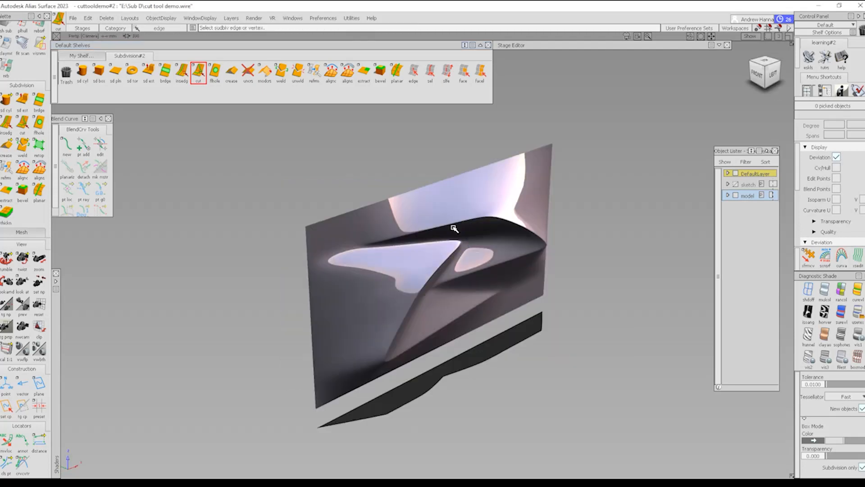
left_click_drag(547, 255, 440, 225, "alt+shift")
left_click_drag(523, 273, 358, 309, "alt+shift")
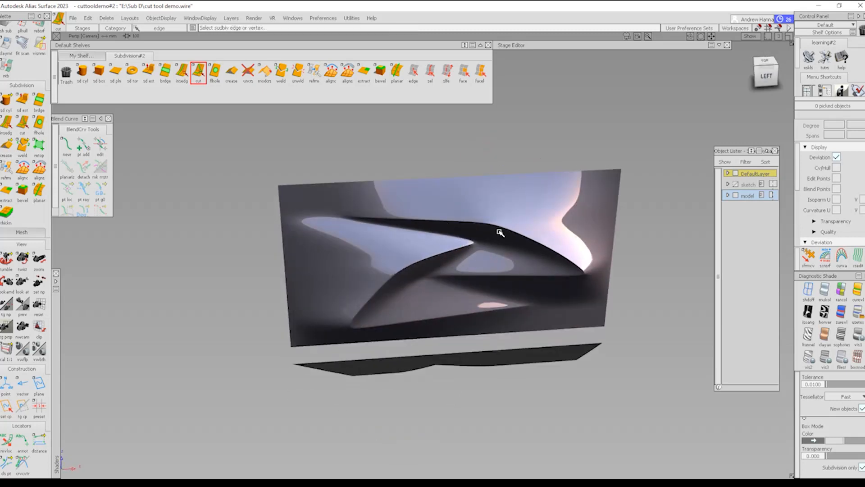
left_click(808, 289)
right_click_drag(553, 310, 463, 218, "ctrl+shift")
left_click_drag(529, 258, 459, 223, "alt+shift")
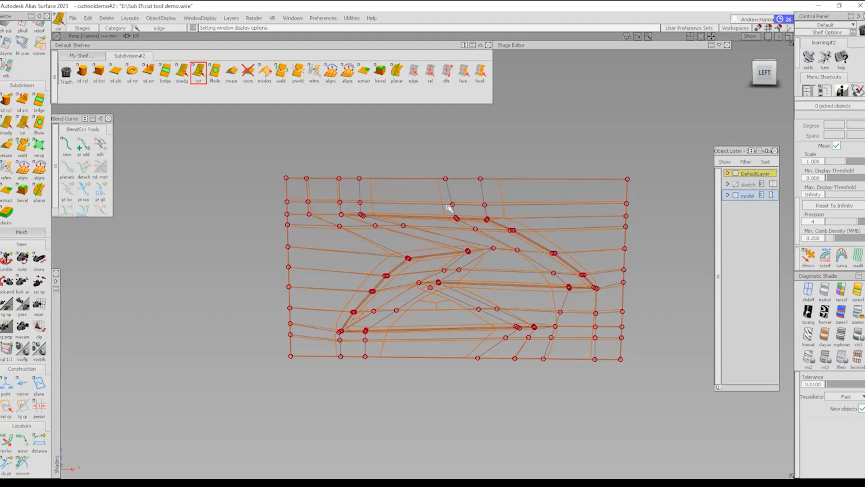
right_click_drag(467, 275, 470, 232, "alt+shift")
left_click_drag(470, 232, 471, 194, "alt+shift")
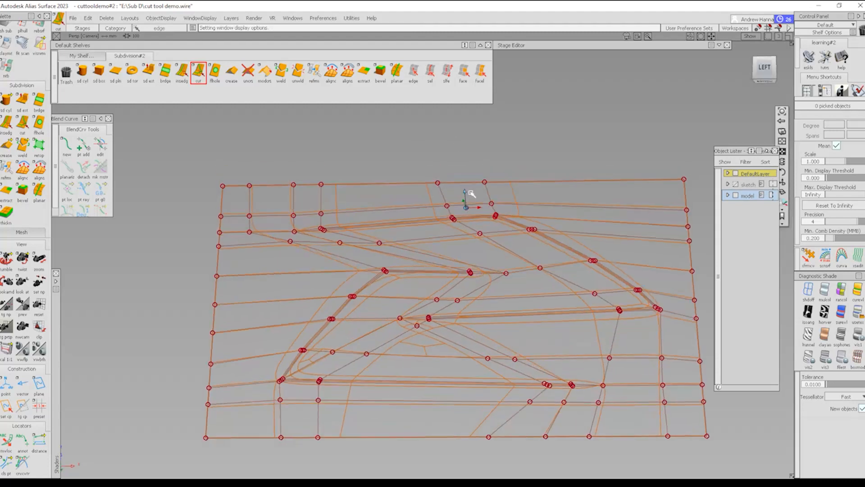
Hide the wireframe and CVs, restore the diagnostic shading, and examine the smooth panel's highlights.
right_click_drag(518, 322, 475, 235, "ctrl+shift")
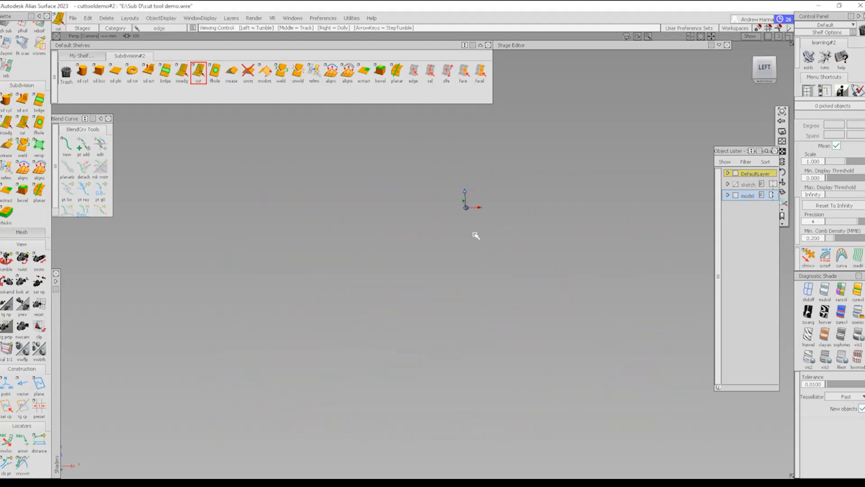
left_click_drag(475, 236, 464, 284, "alt+shift")
right_click_drag(332, 329, 419, 276, "ctrl+shift")
right_click_drag(485, 283, 518, 284, "alt+shift")
middle_click_drag(518, 284, 473, 294, "alt+shift")
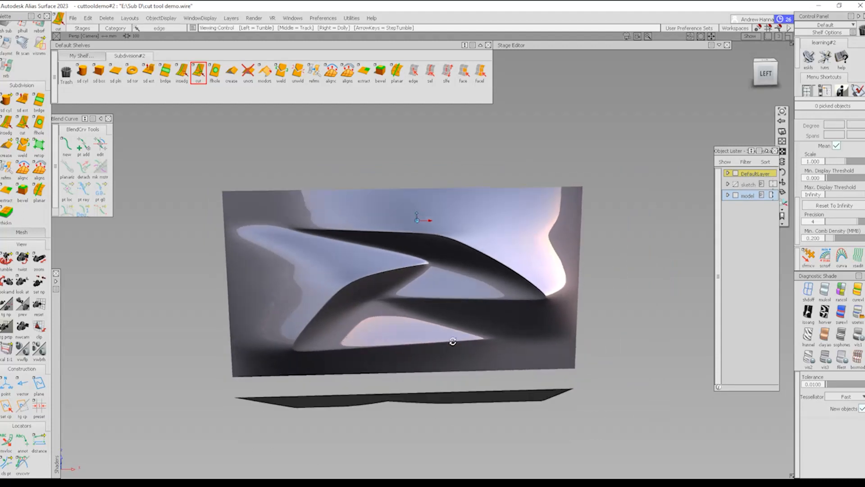
left_click_drag(452, 344, 446, 325, "alt+shift")
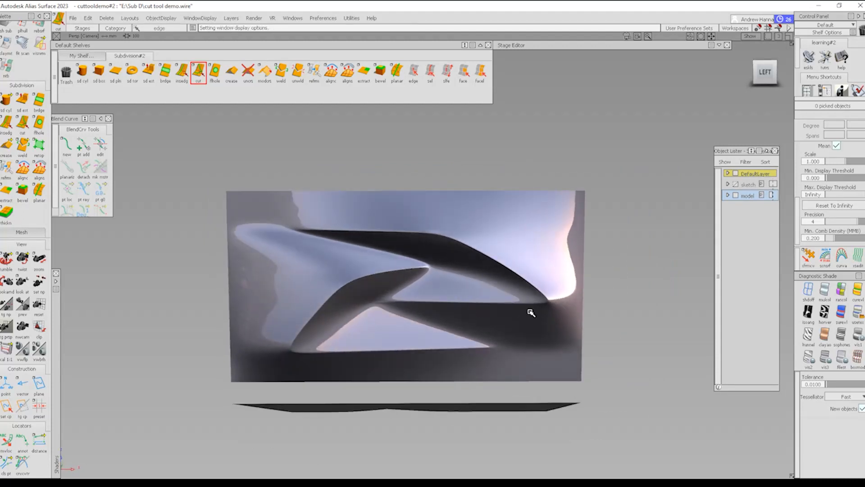
mouse_move(497, 303)
left_mouse_down("alt+shift")
mouse_move(506, 305)
mouse_move(496, 304)
mouse_move(505, 324)
left_mouse_up("alt+shift")
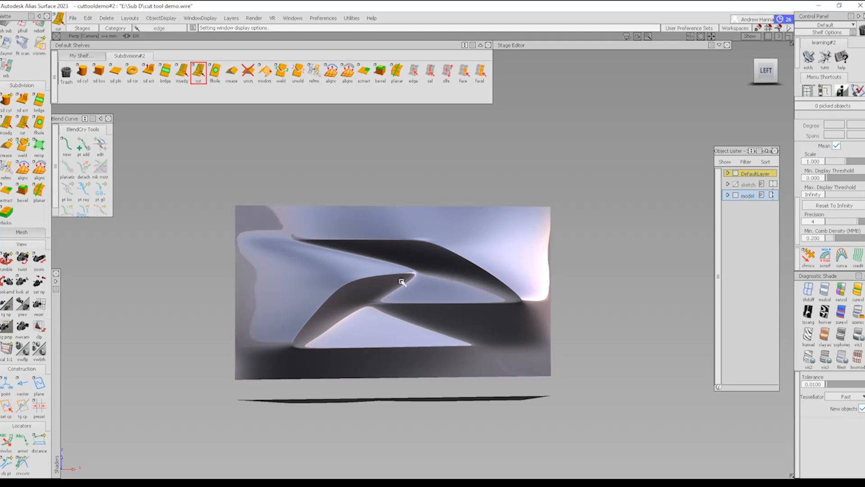
Show the wireframe and CVs over the shaded panel and compare it with the box-mode cage.
left_click(421, 279)
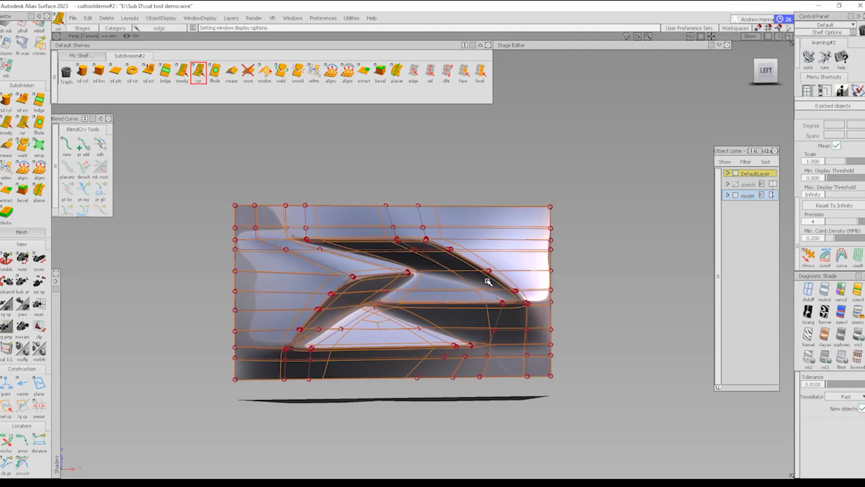
key("shift+alt")
left_click_drag(402, 262, 480, 288, "alt+shift")
right_click_drag(479, 287, 452, 286, "alt+shift")
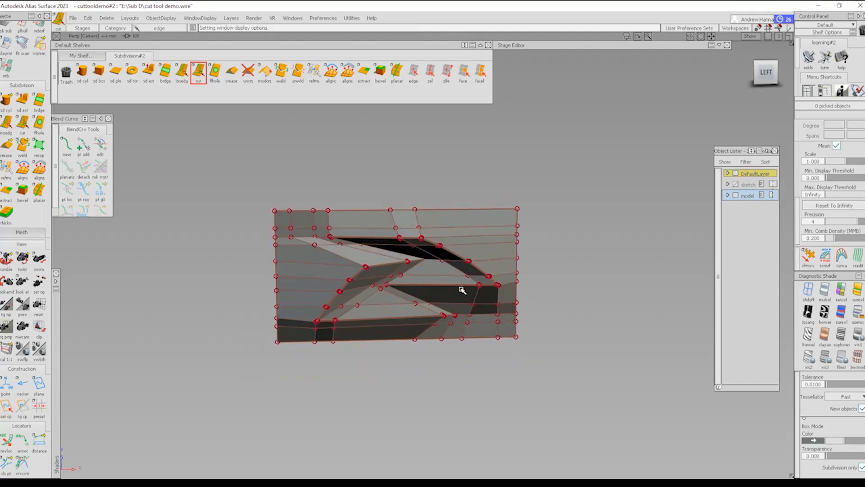